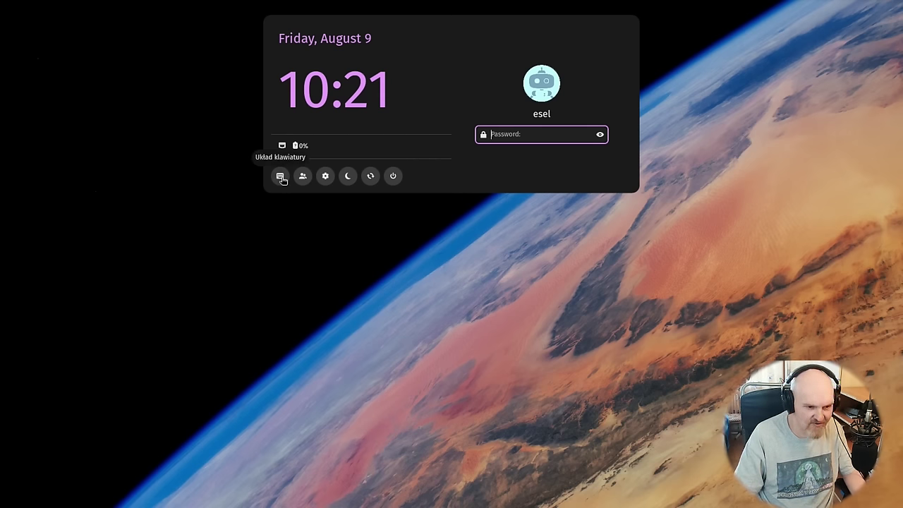
View the available desktop sessions, keep COSMIC, and log in by entering the account password
click(321, 180)
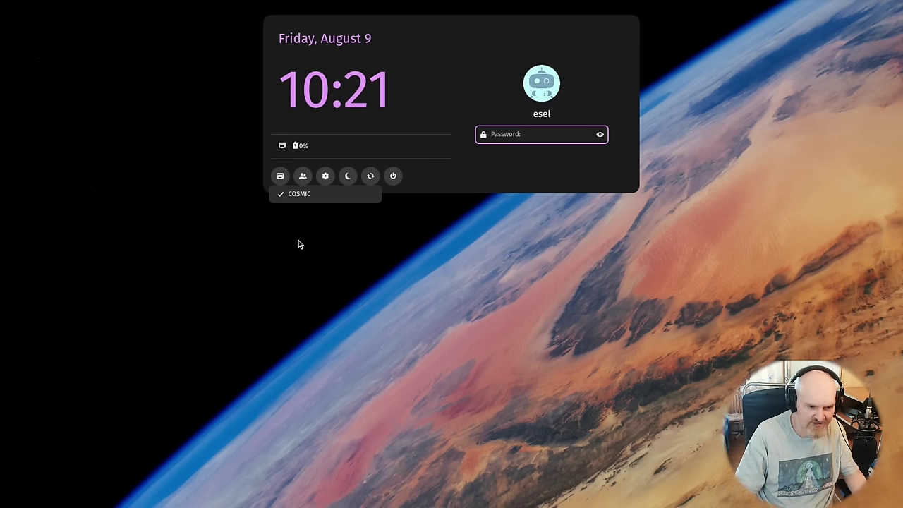
click(541, 133)
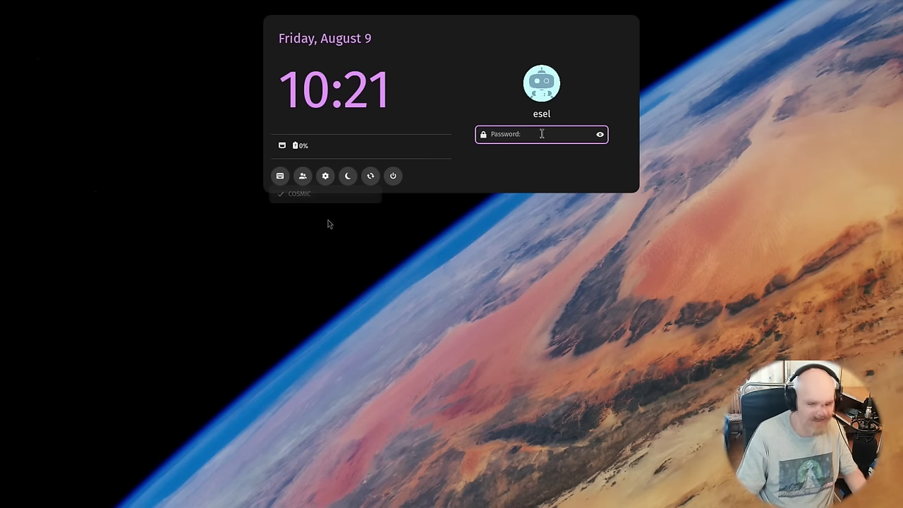
text(••)
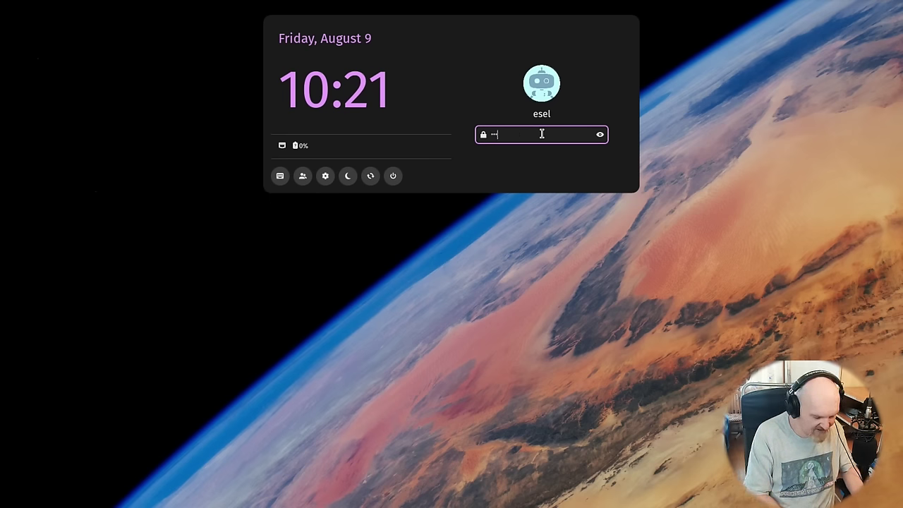
text(•••)
key(Return)
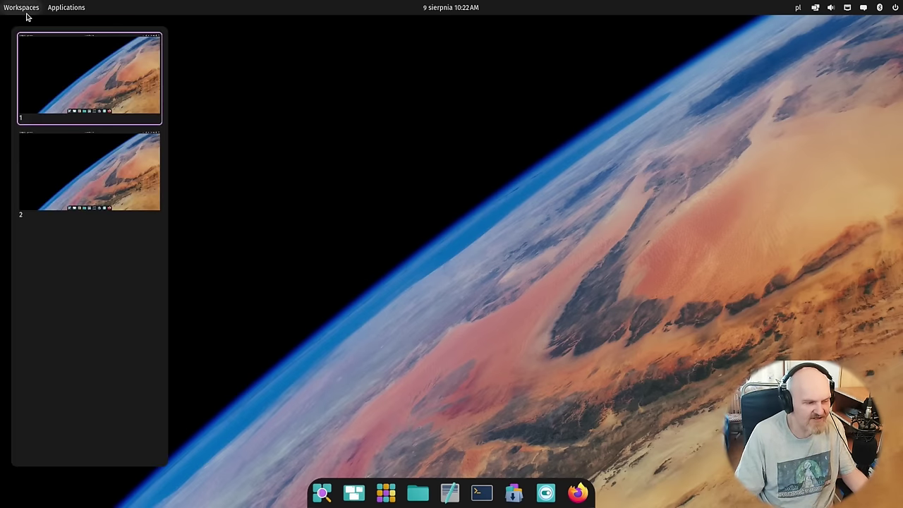
Check the session and power options, and view the list of other Bluetooth devices
click(52, 7)
click(52, 7)
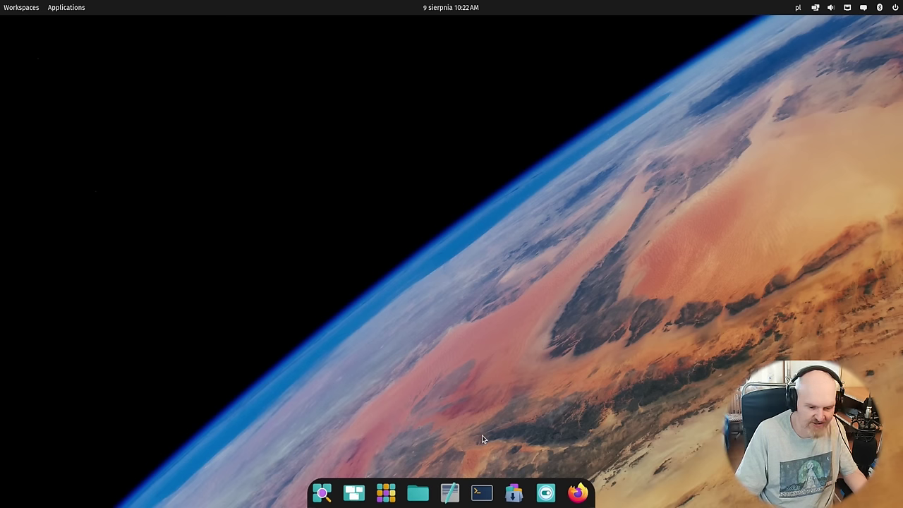
click(896, 7)
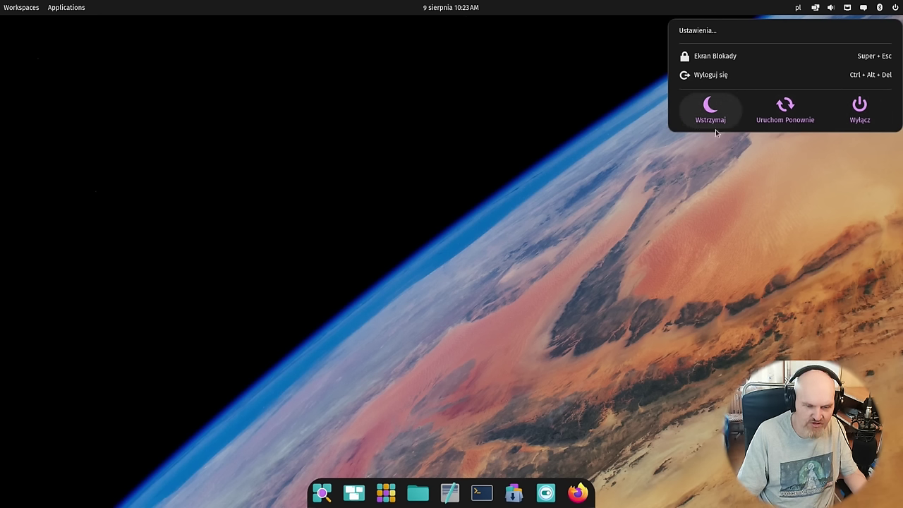
click(803, 206)
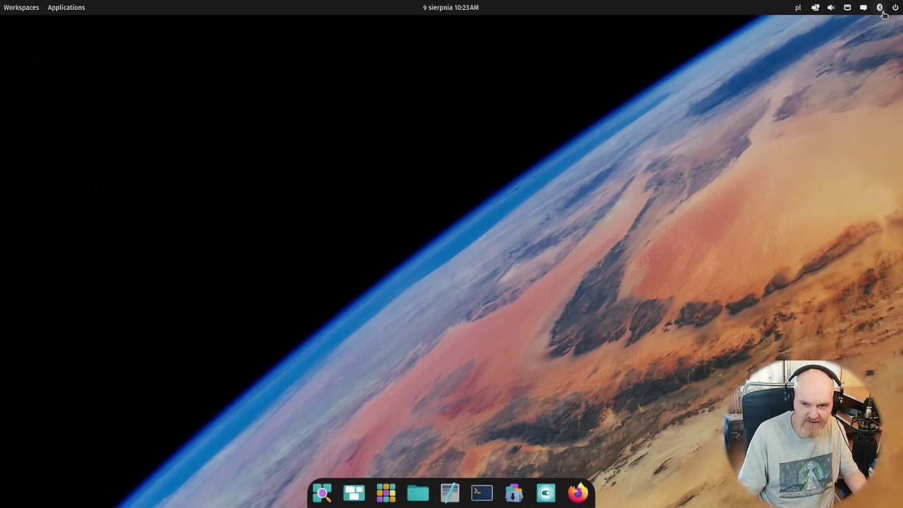
click(882, 11)
click(854, 60)
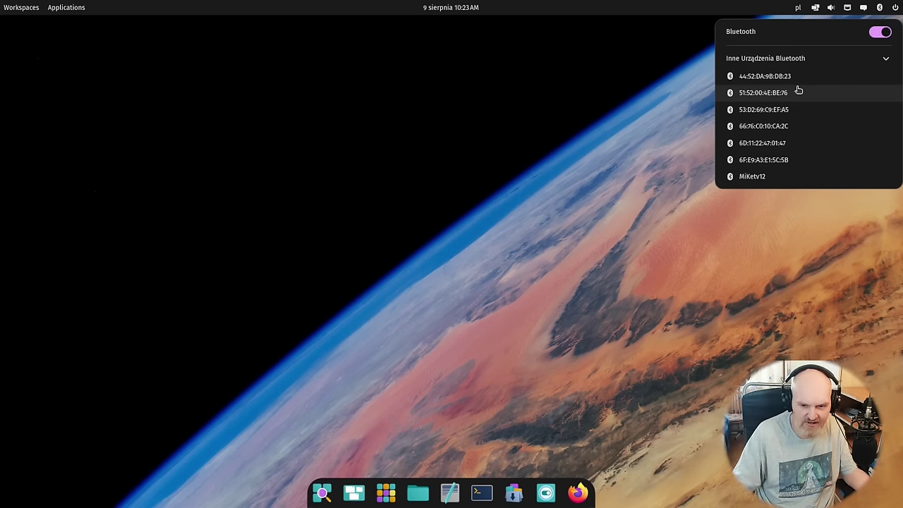
click(631, 147)
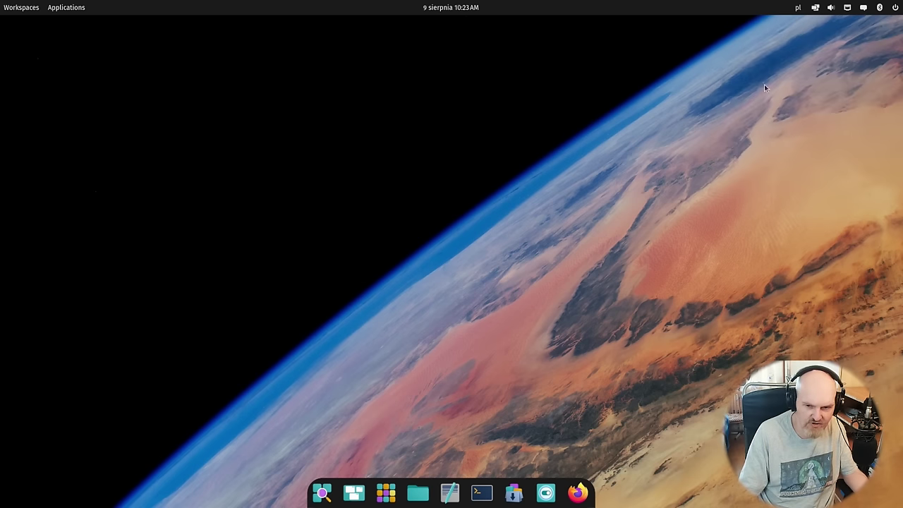
Review the available sound output devices and the window tiling options
click(833, 8)
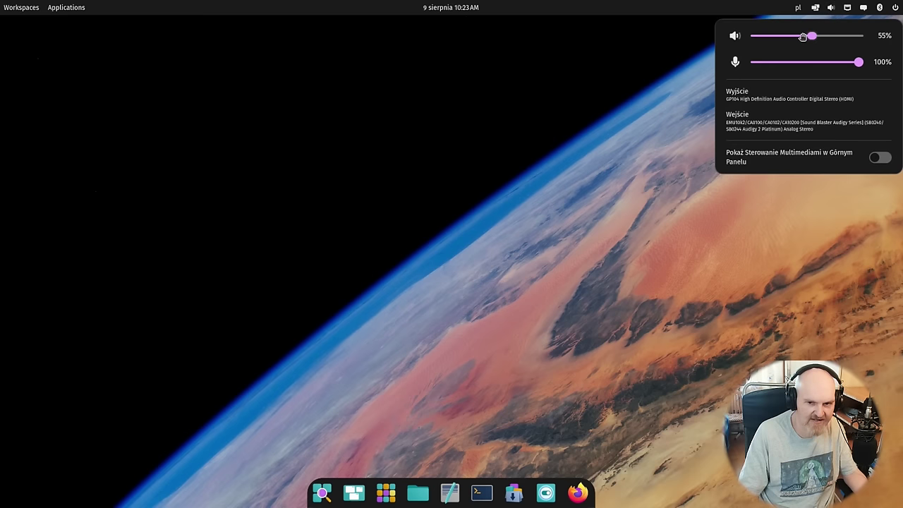
click(798, 93)
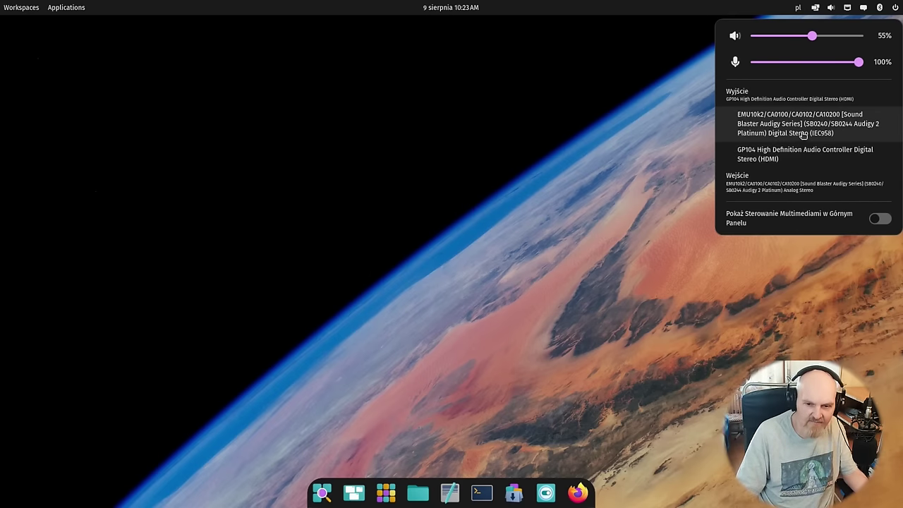
click(679, 106)
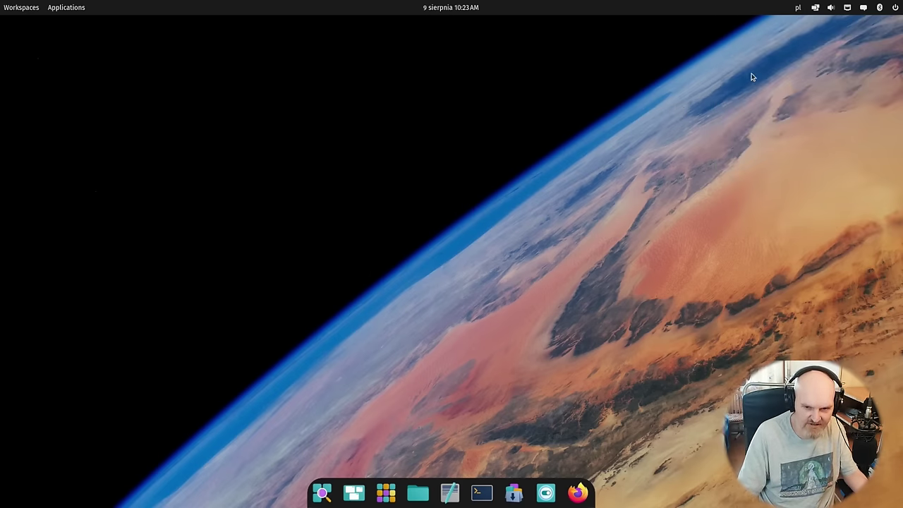
click(816, 10)
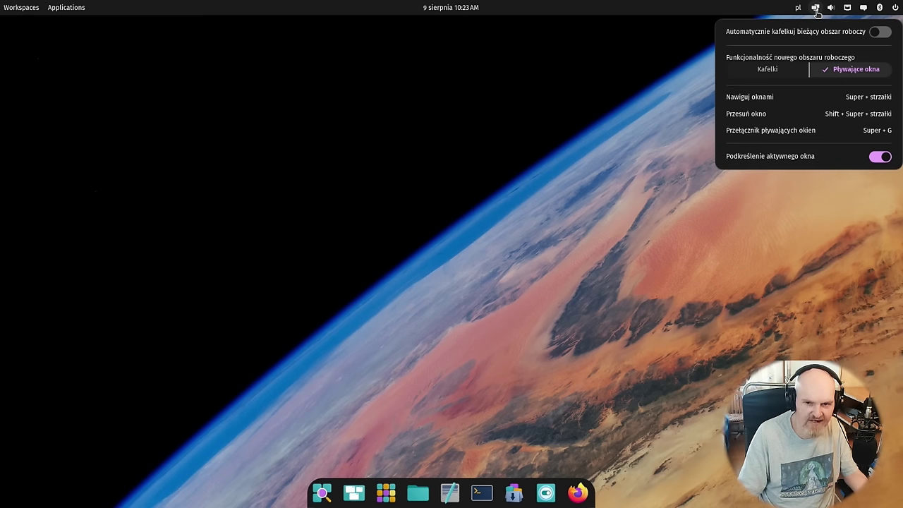
click(656, 64)
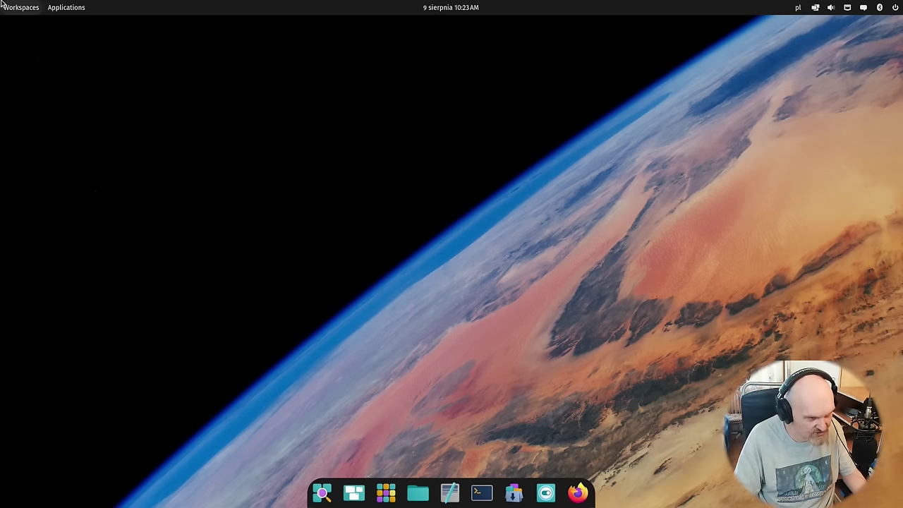
Browse the Biuro, System and Narzędzia folders in the application library
click(74, 12)
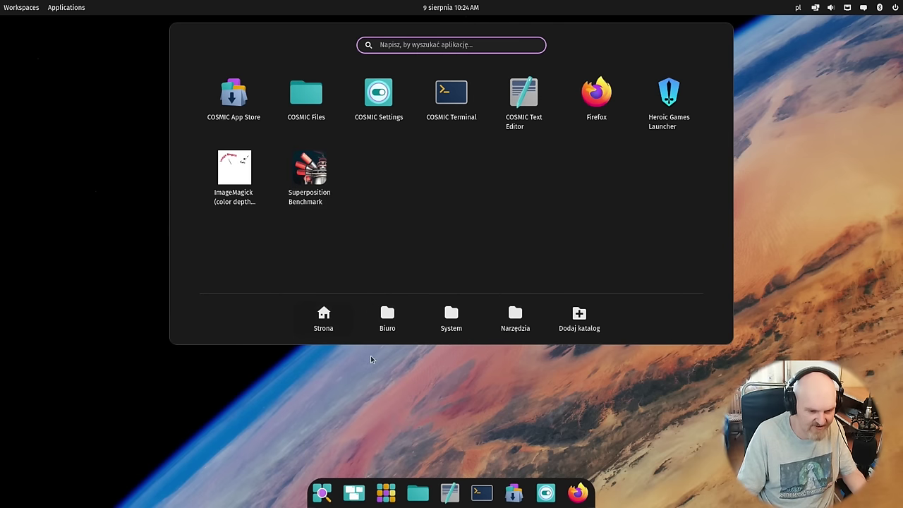
click(388, 319)
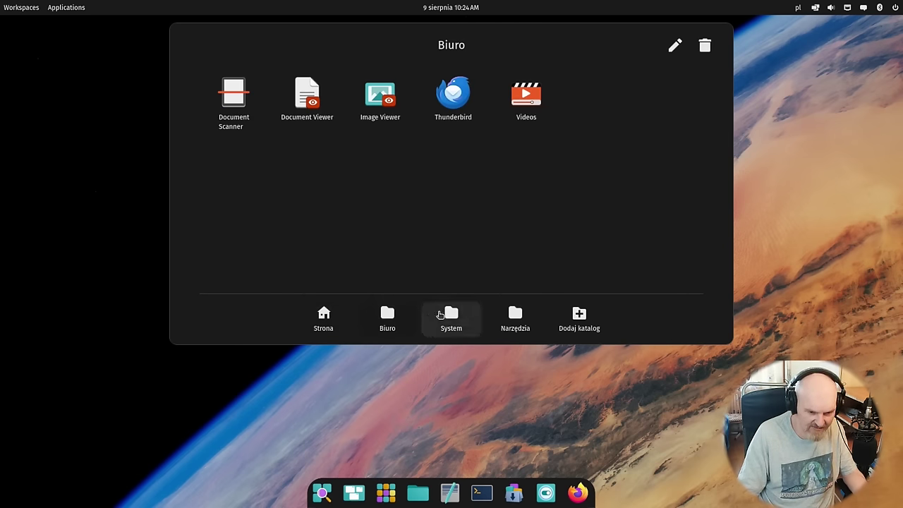
click(449, 316)
click(530, 321)
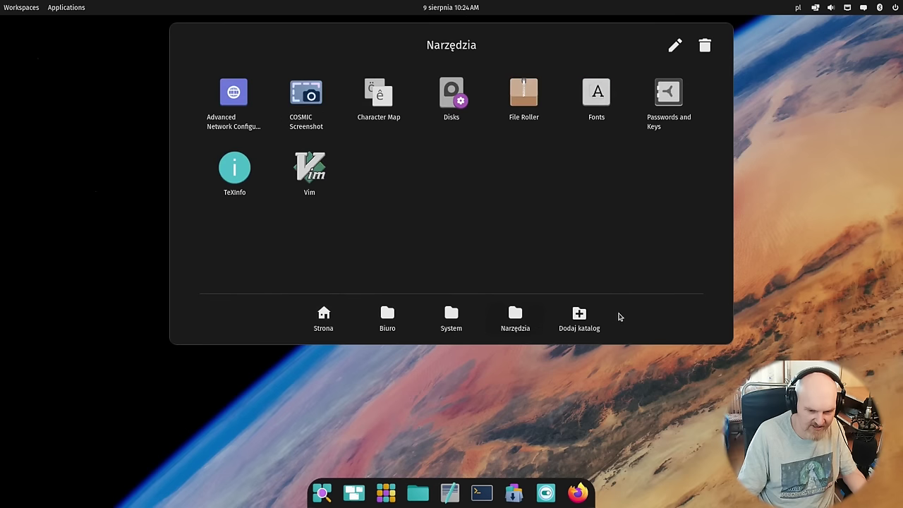
Create a new application library folder named "te st"
click(562, 314)
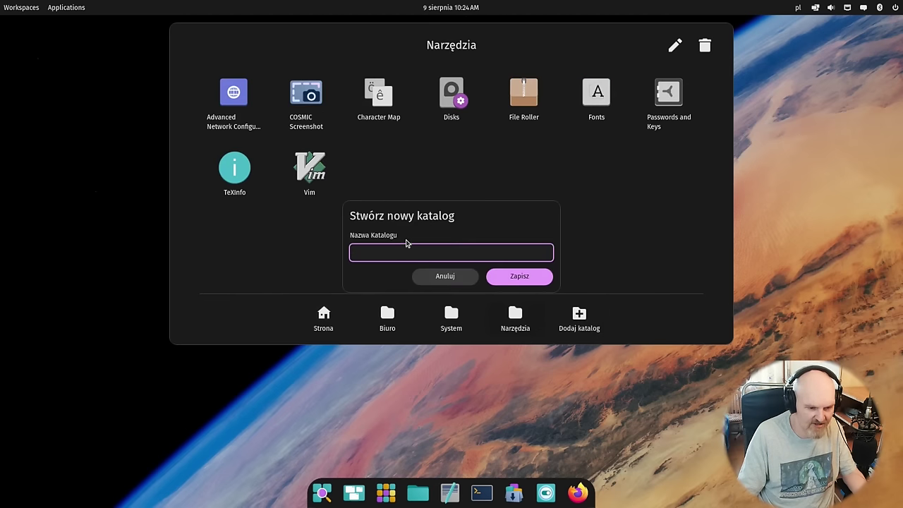
text(te st)
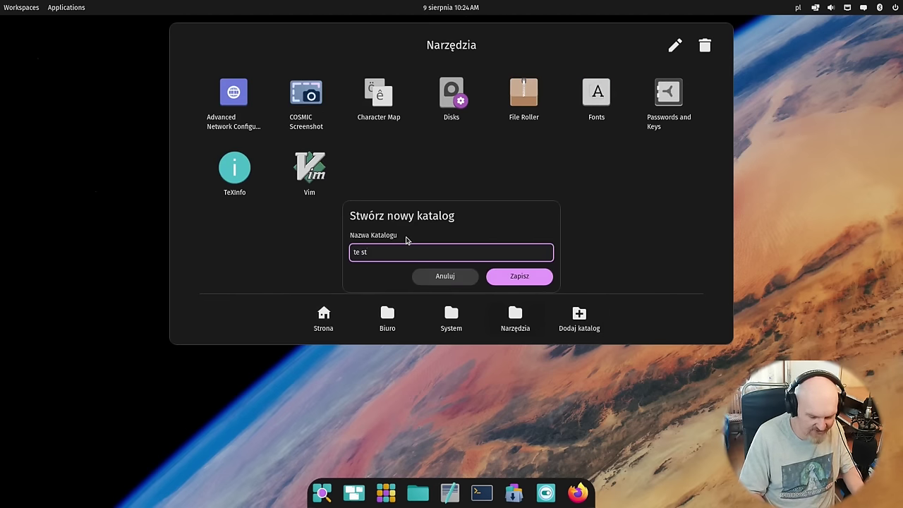
key(Return)
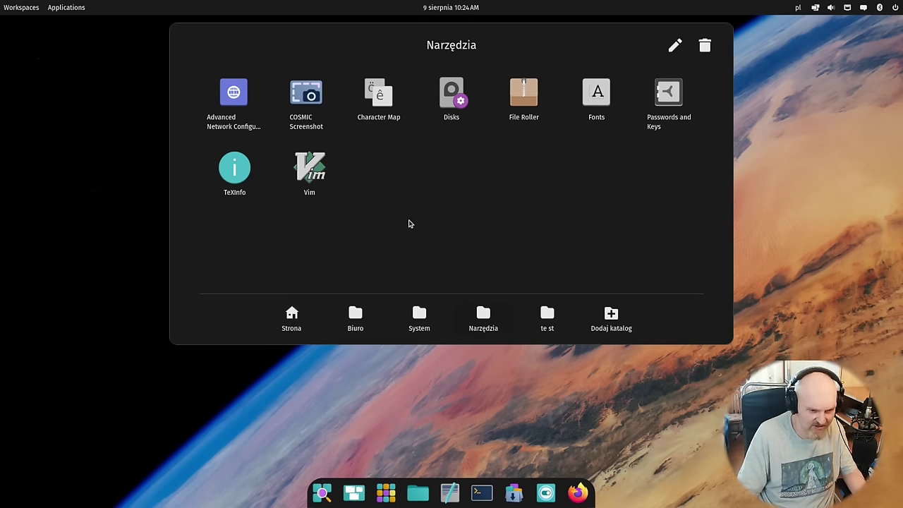
Move the Disks application from the Narzędzia folder into the eee folder and close the application library
click(515, 319)
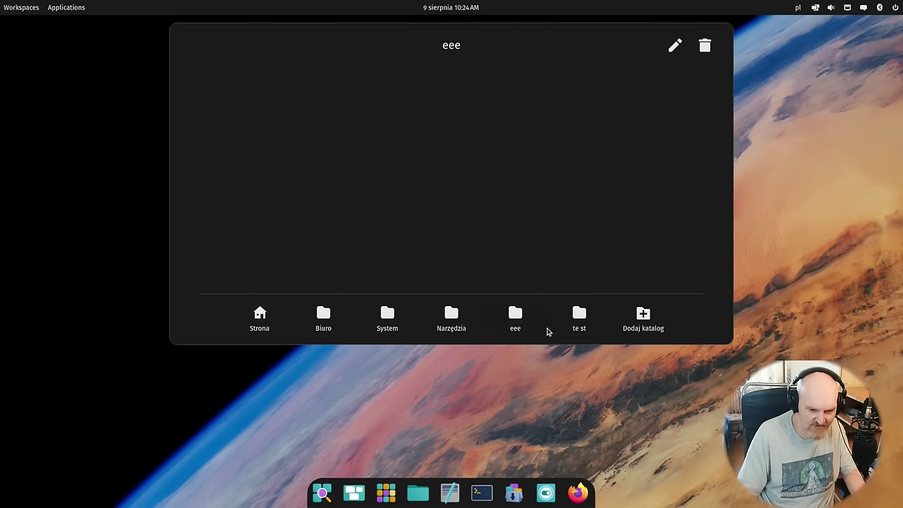
click(453, 322)
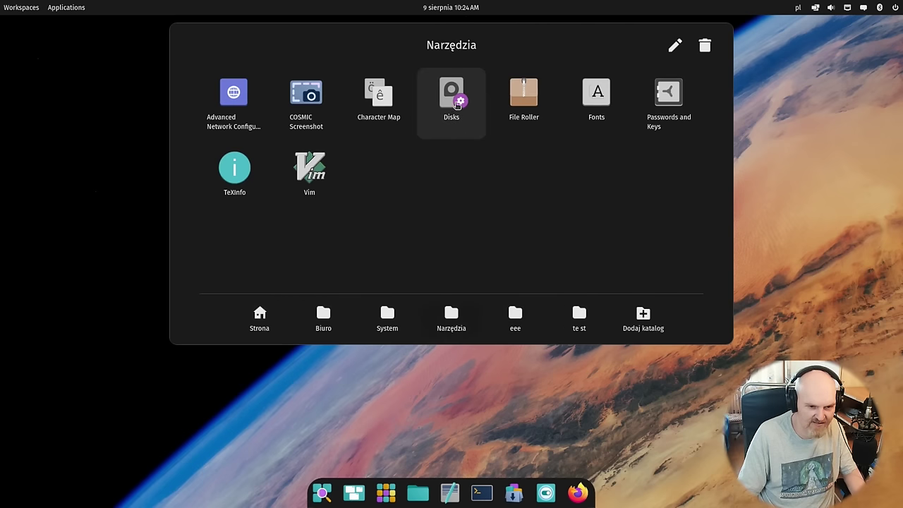
drag(458, 104, 513, 315)
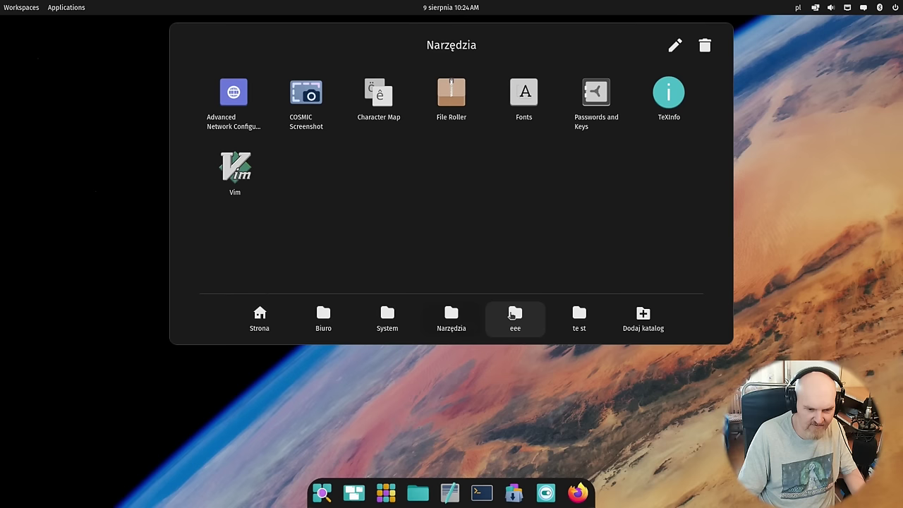
click(513, 315)
click(280, 325)
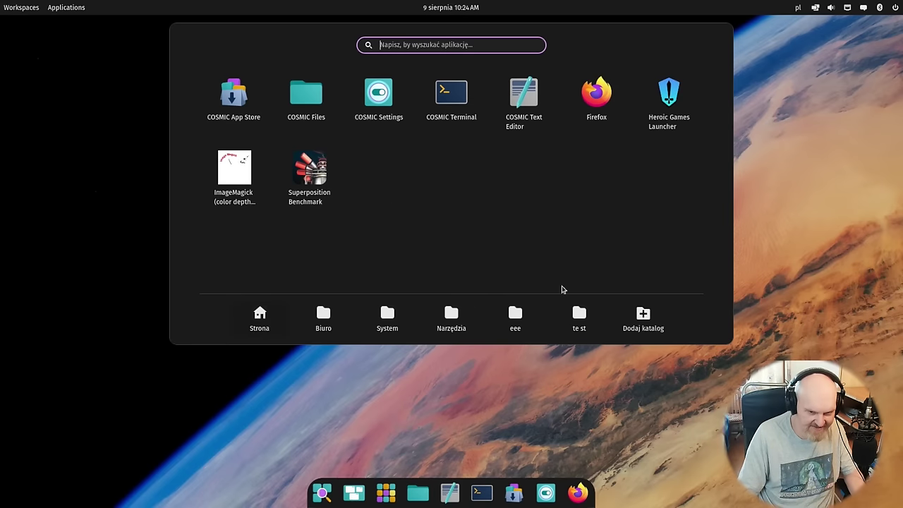
click(436, 422)
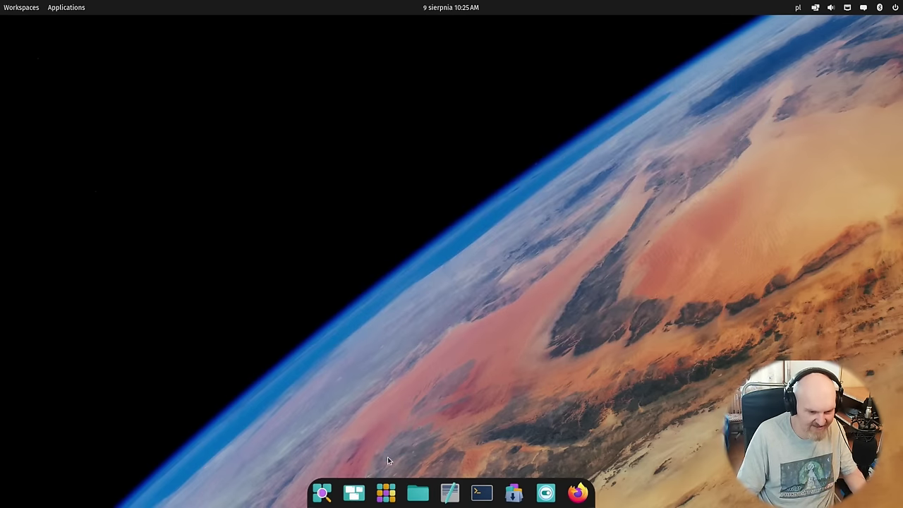
Find NVIDIA X Server Settings by searching for "nvid", open it and make its window taller
click(319, 500)
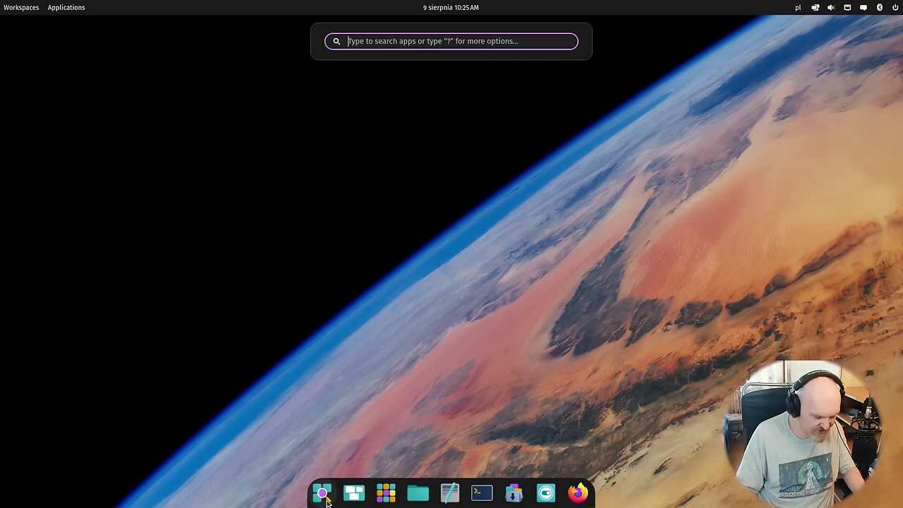
text(nvid)
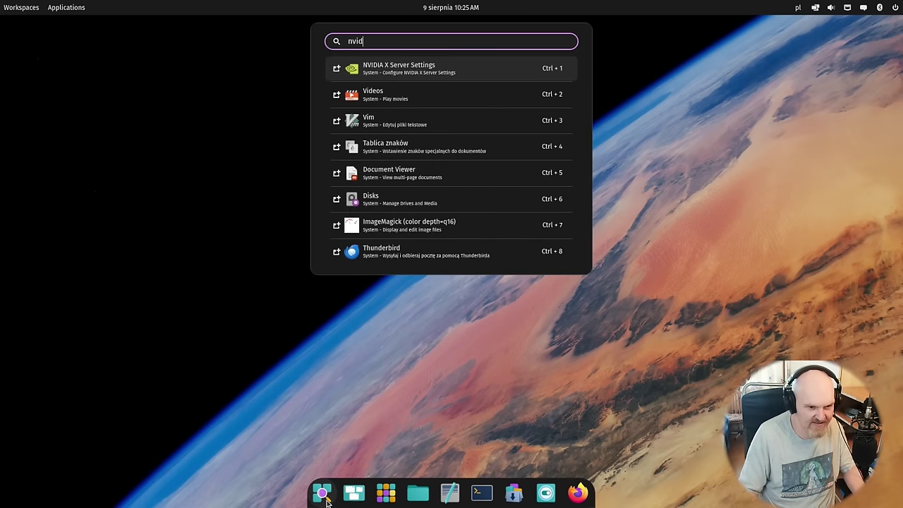
click(383, 74)
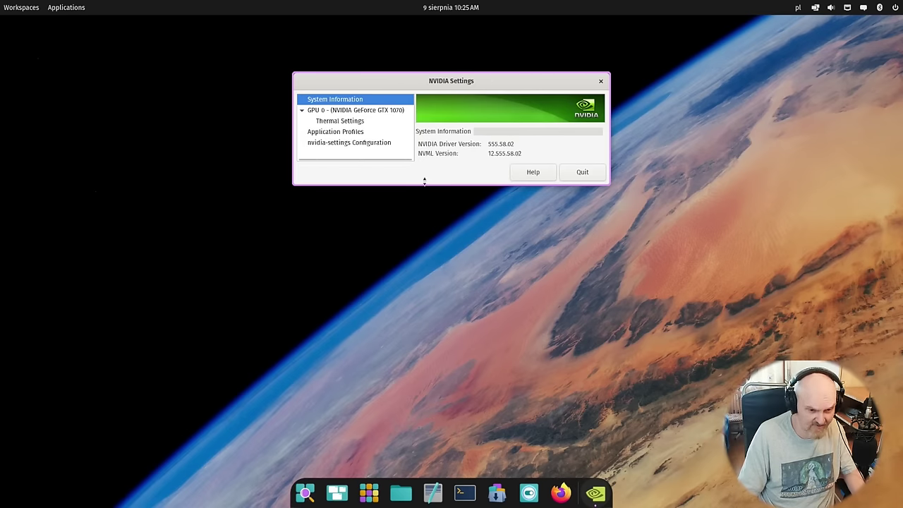
drag(427, 182, 402, 353)
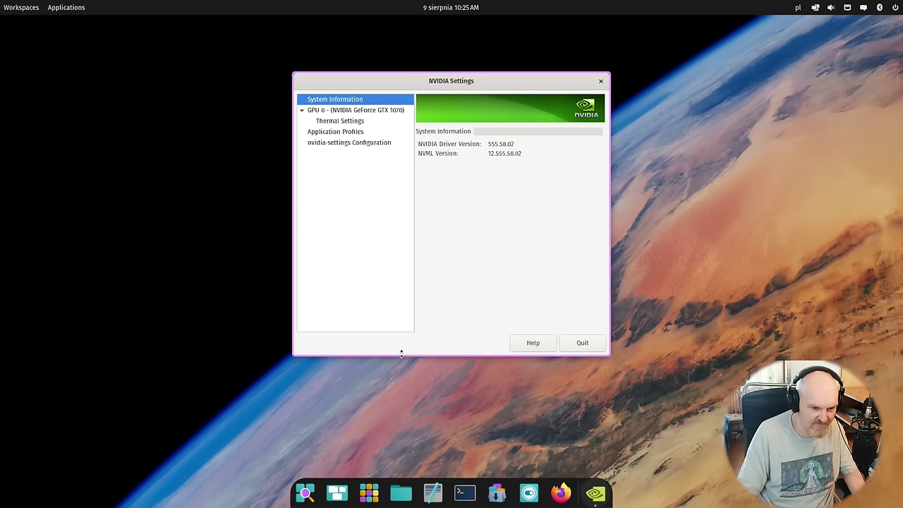
Review the GPU, thermal, application profile and system information pages, and quit NVIDIA Settings
click(366, 111)
click(348, 122)
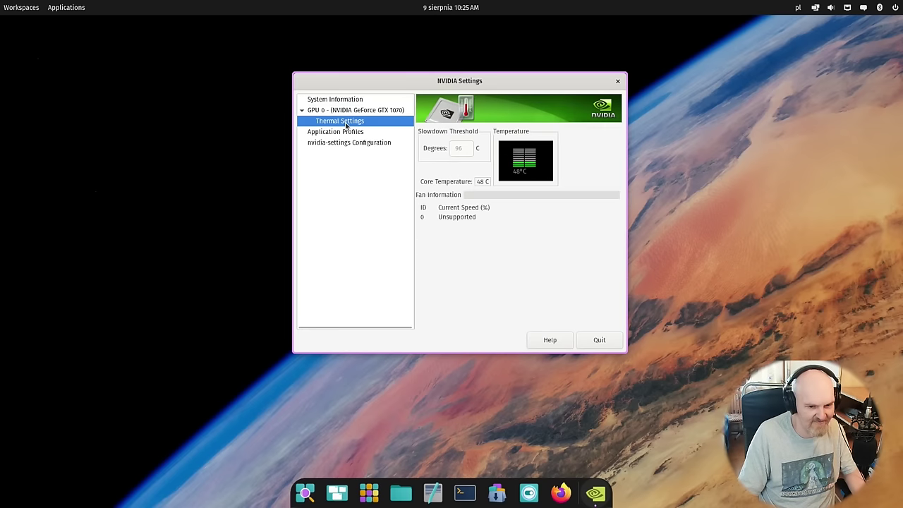
click(345, 132)
click(349, 102)
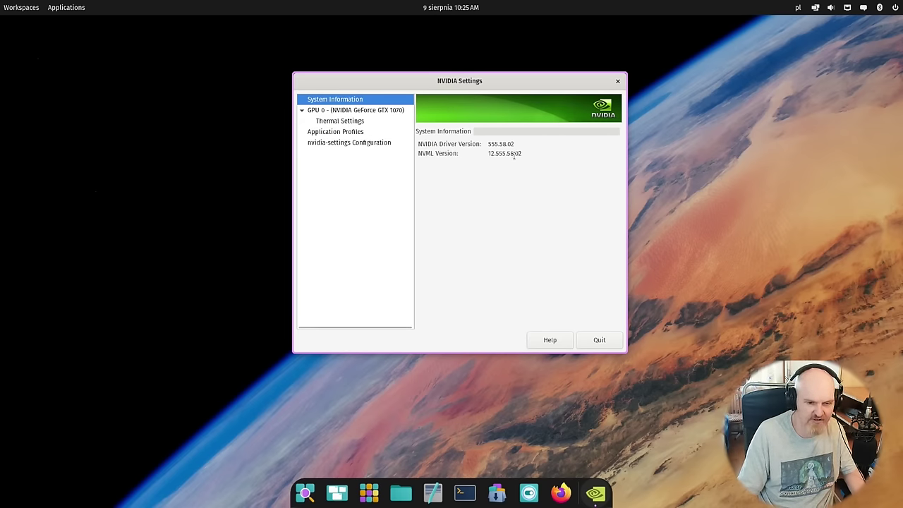
click(617, 81)
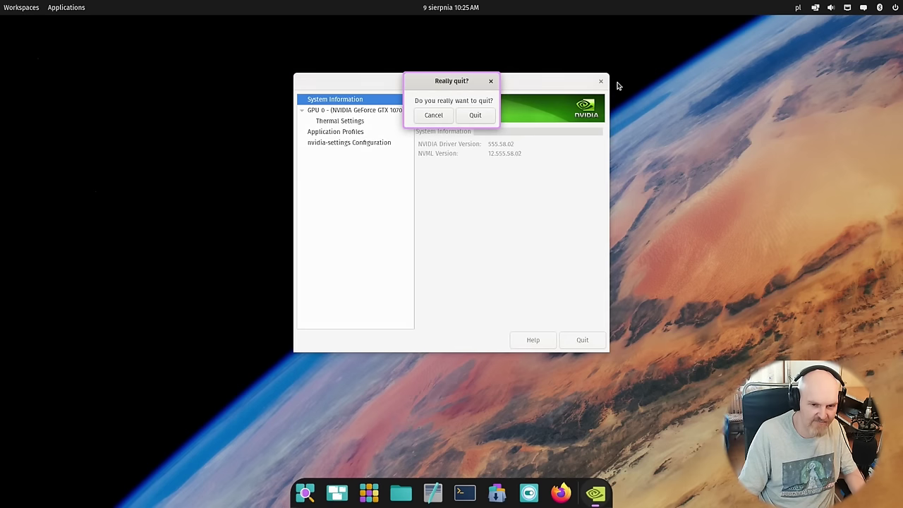
click(481, 118)
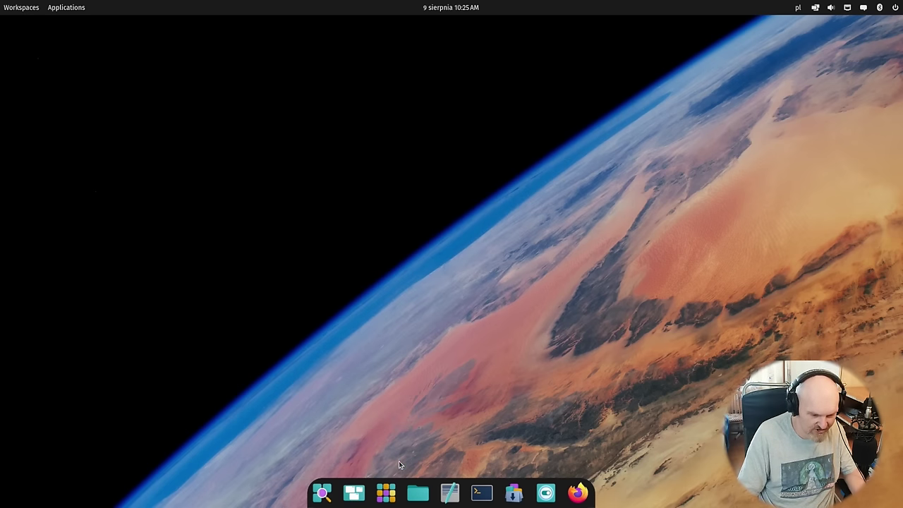
View the workspaces overview, and open the COSMIC file manager and text editor
key(super+w)
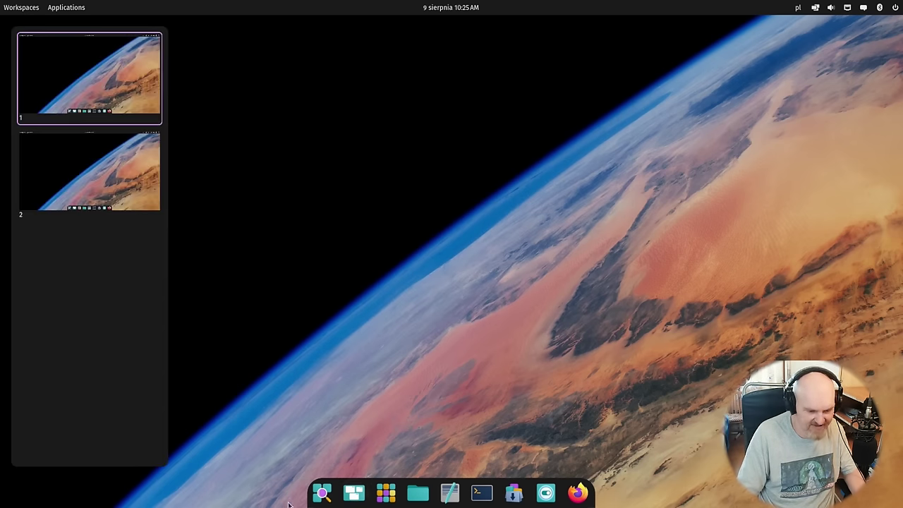
click(418, 494)
click(449, 494)
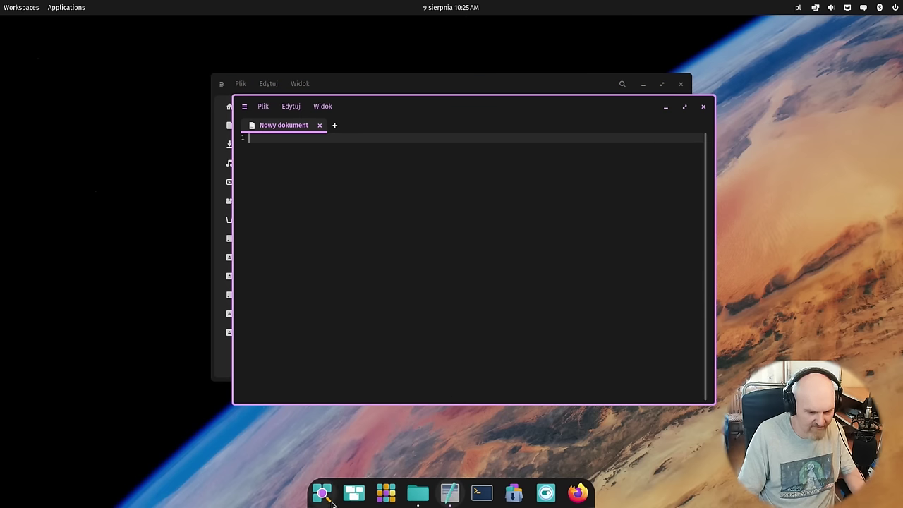
Move the file manager window to workspace 2 and the text editor to workspace 3, and quit the text editor there
click(359, 495)
drag(409, 284, 101, 203)
drag(504, 169, 124, 263)
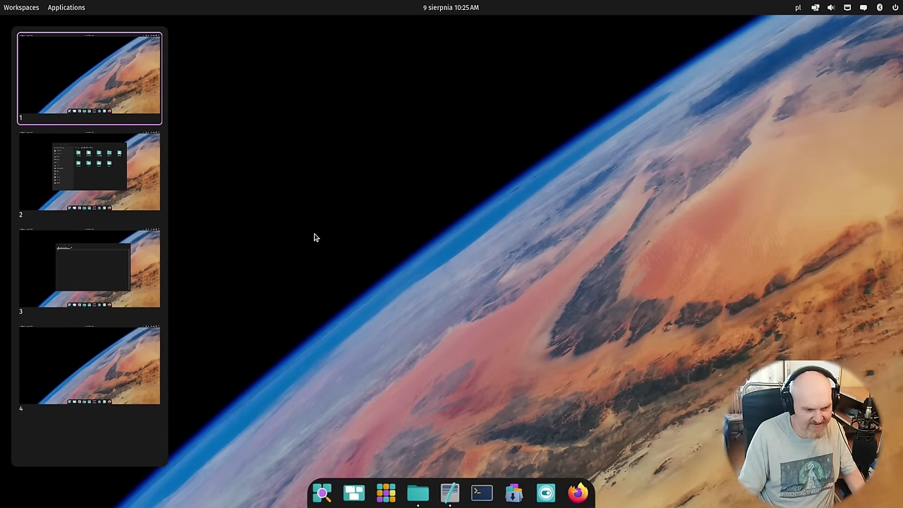
click(84, 267)
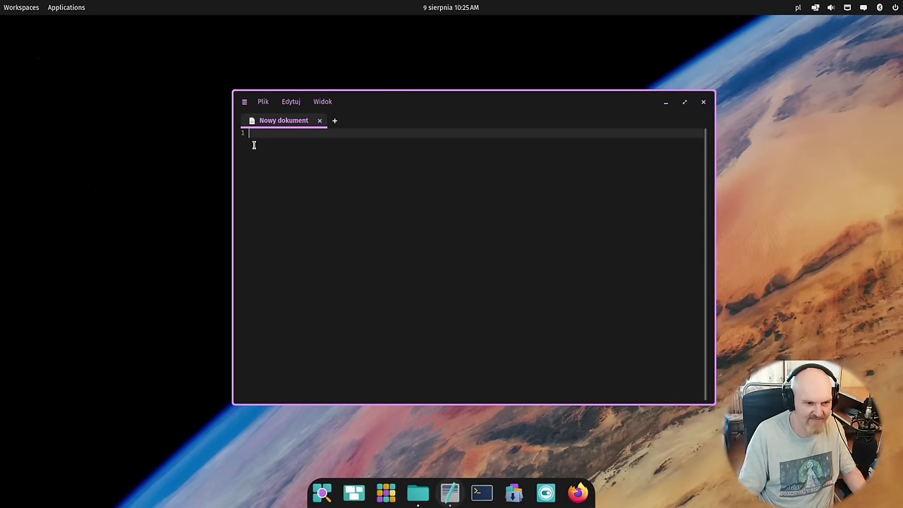
click(265, 104)
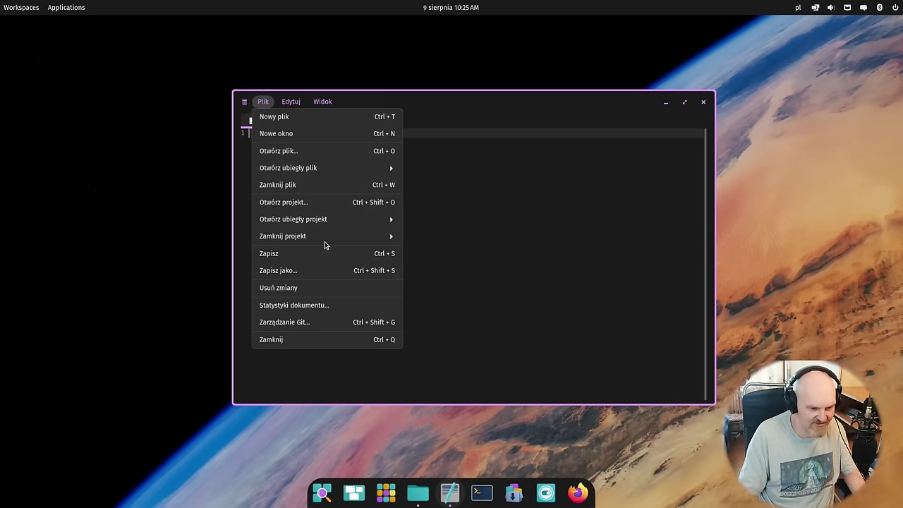
click(278, 340)
Open and close the application launcher and the application library a couple of times to show how they toggle
key(super)
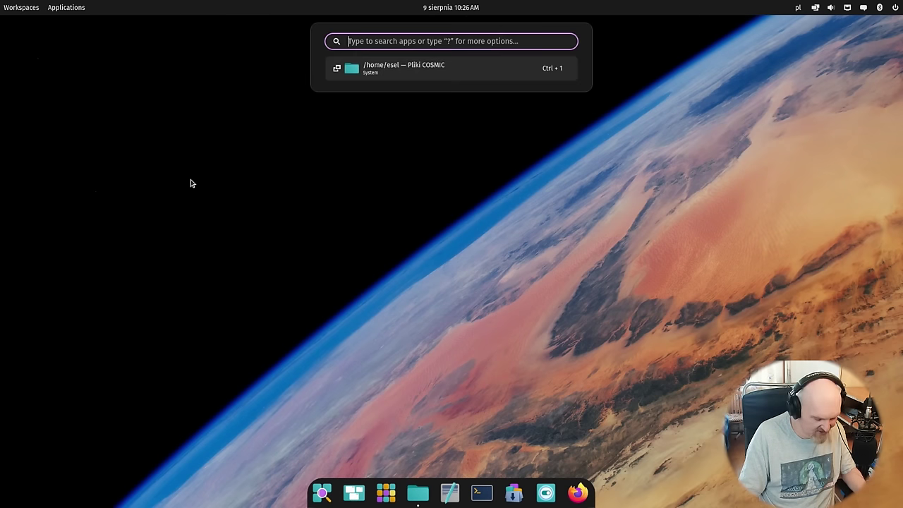
key(super)
key(super)
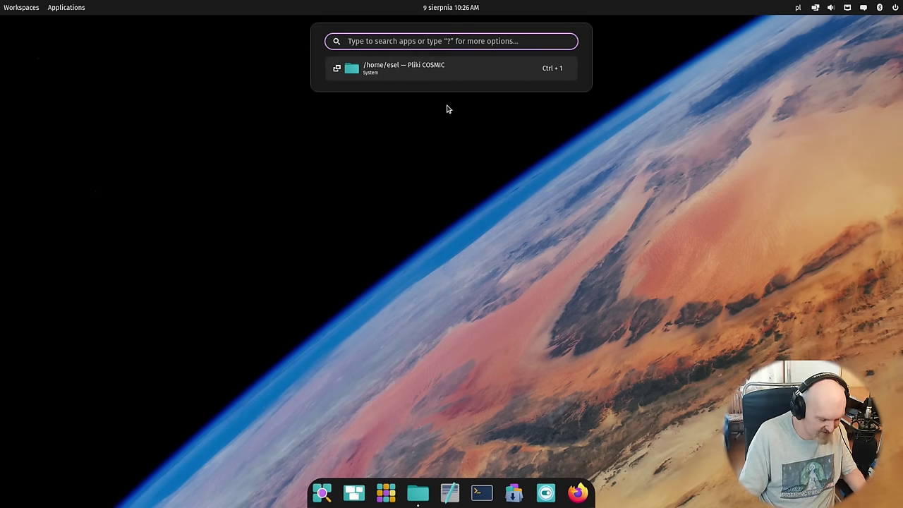
key(super)
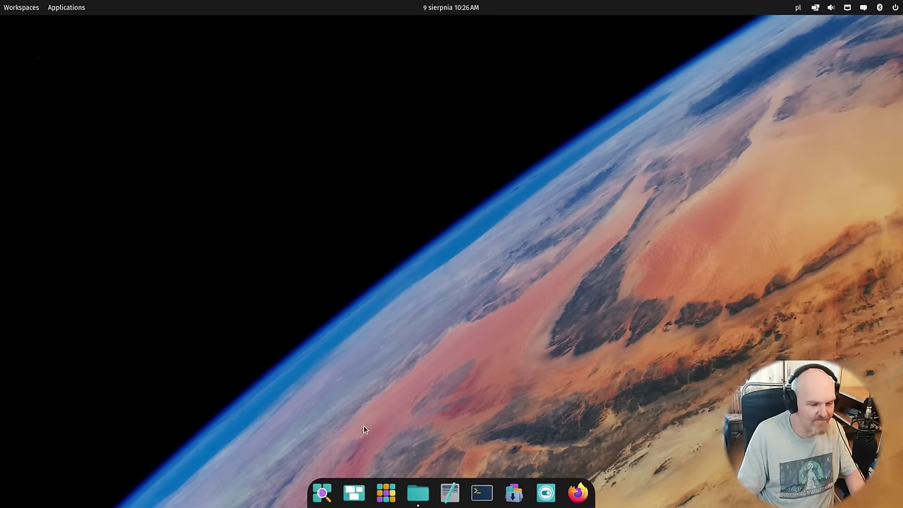
click(387, 494)
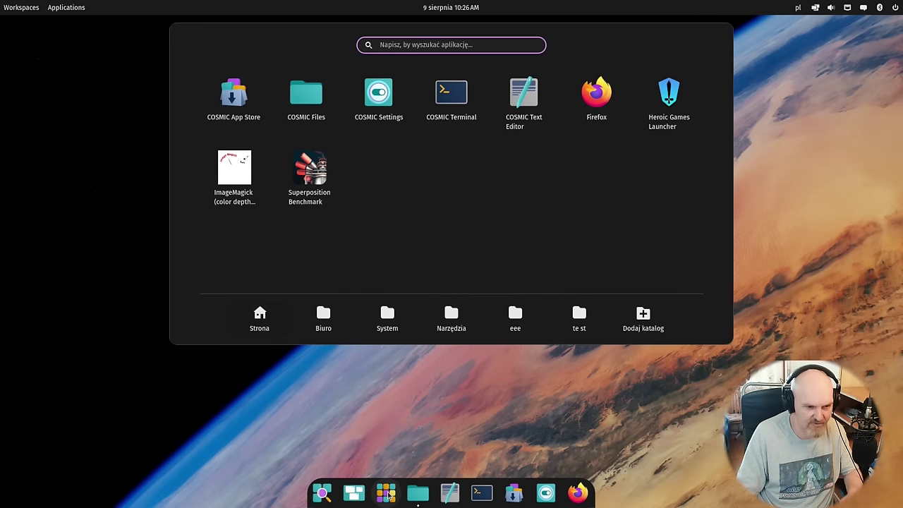
click(387, 494)
click(386, 494)
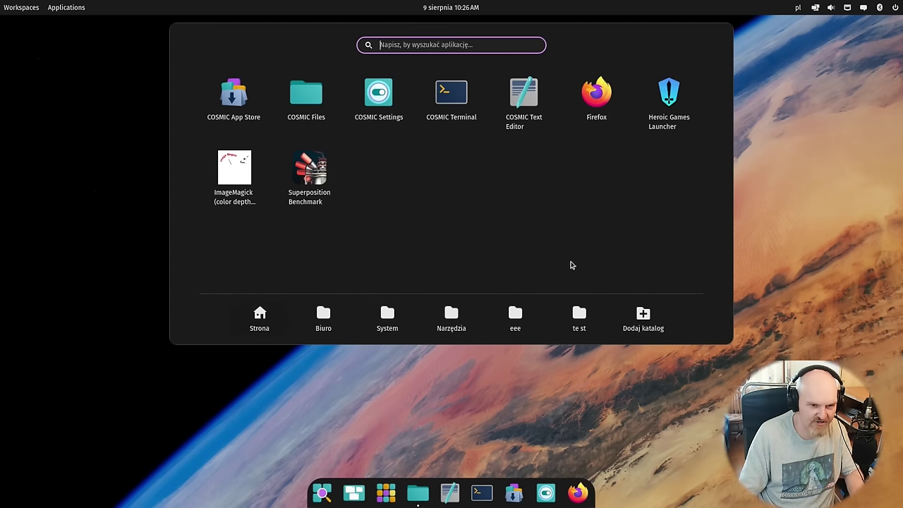
Leave the application library, bring up the file manager window and close it
click(454, 268)
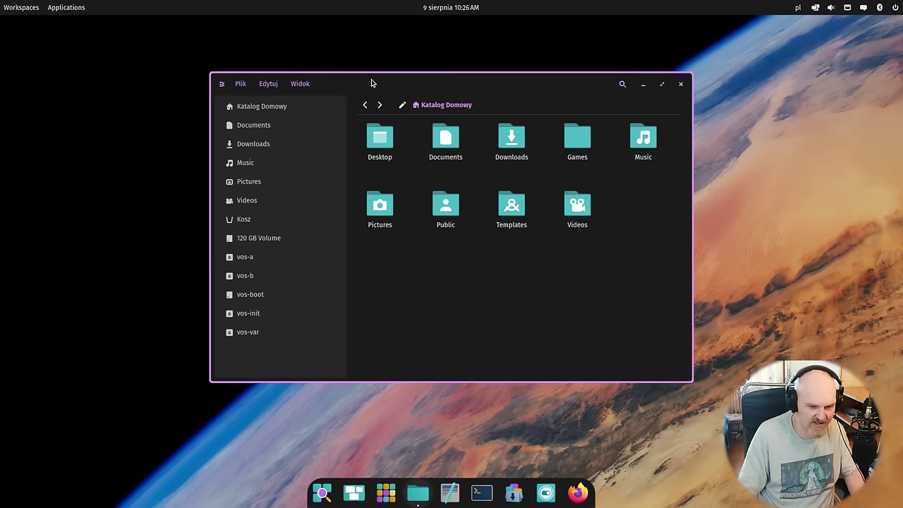
drag(372, 83, 328, 68)
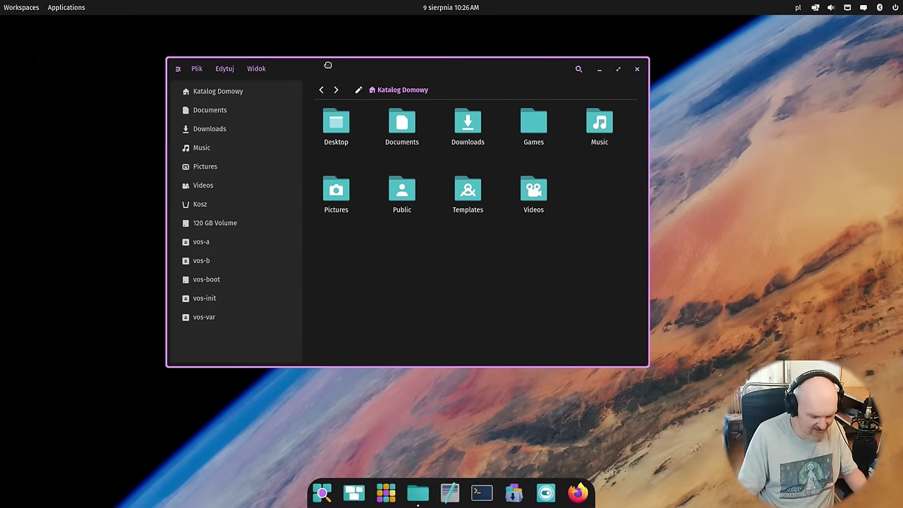
click(637, 70)
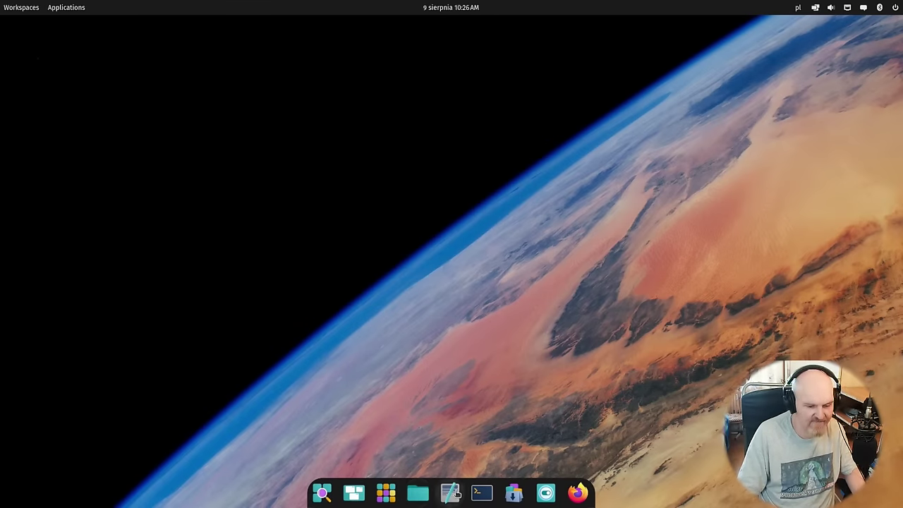
Open the text editor, view its About information and close the editor
click(453, 493)
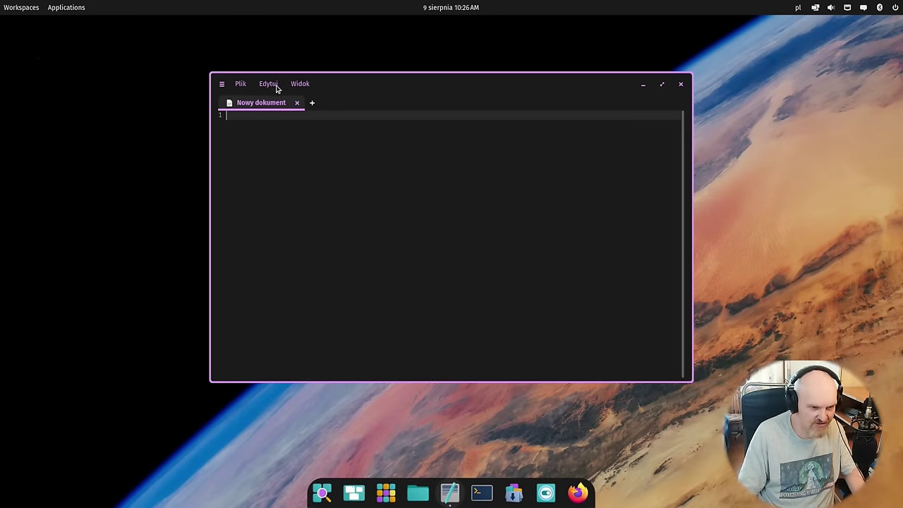
click(299, 86)
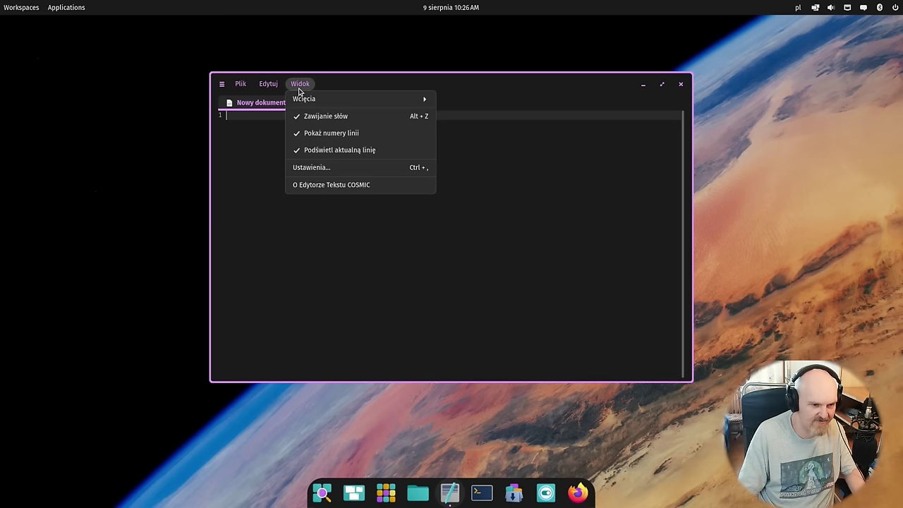
click(319, 186)
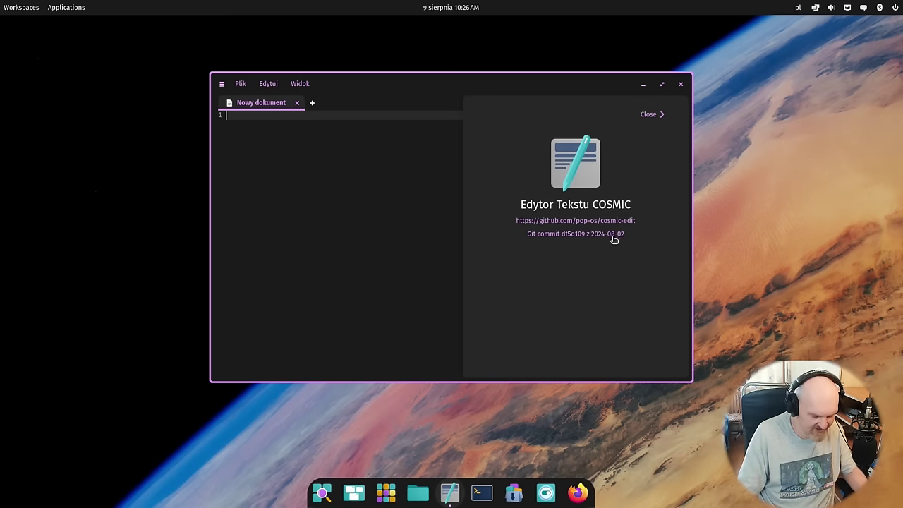
click(681, 84)
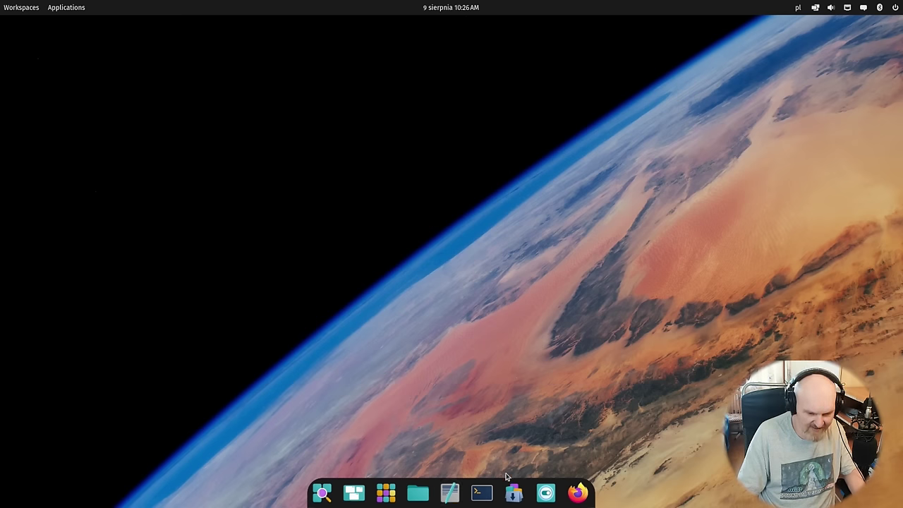
Open the terminal, reposition its window on the desktop and close it
click(482, 492)
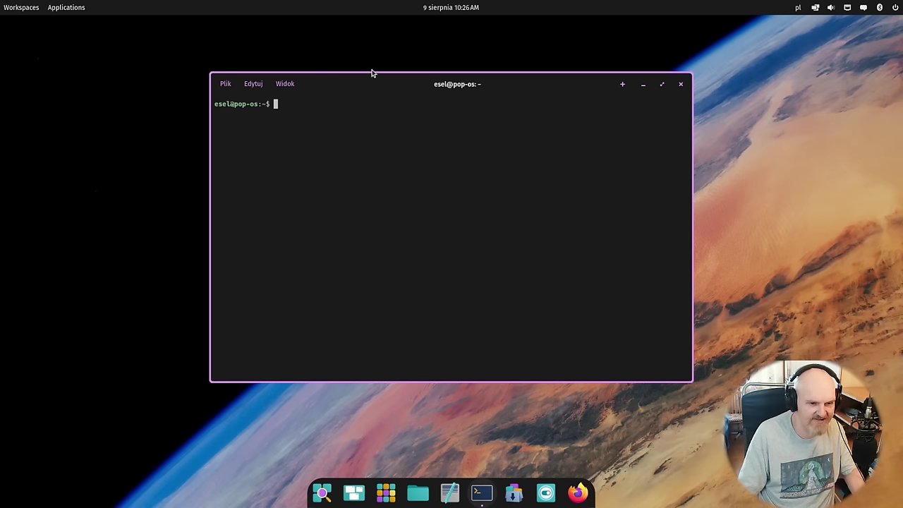
drag(353, 91, 236, 108)
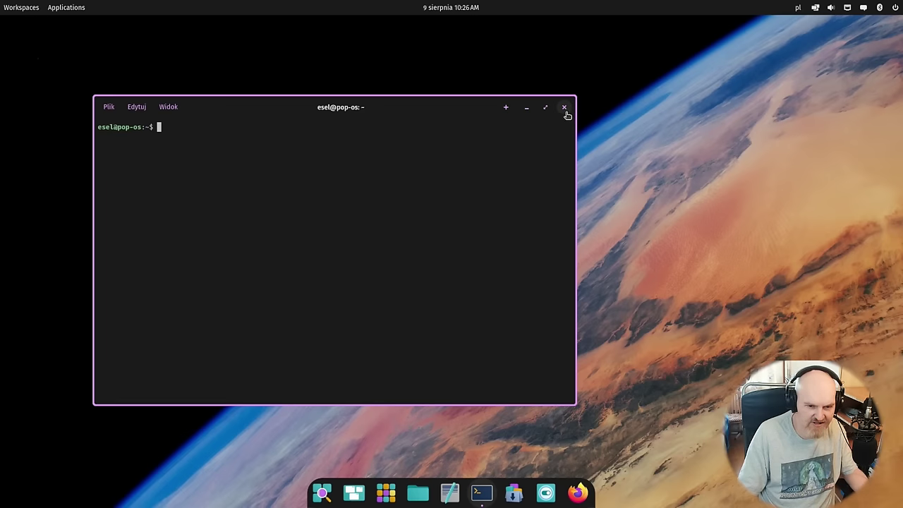
click(565, 108)
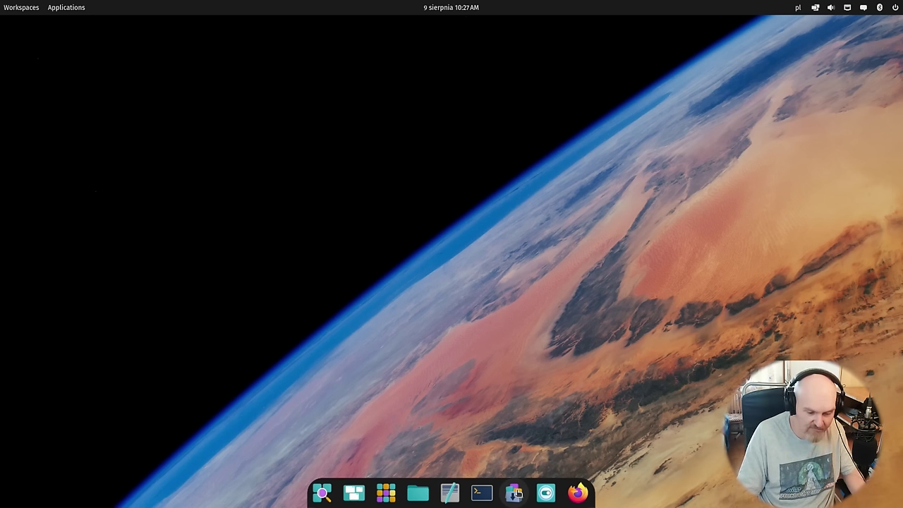
Open the COSMIC App Store and browse the Twórcze and Praca categories
click(515, 493)
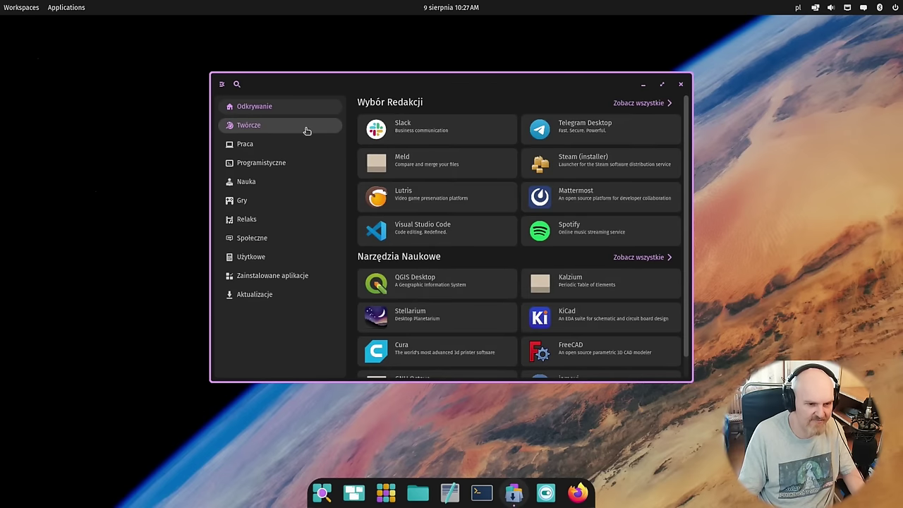
drag(336, 95, 263, 94)
click(220, 125)
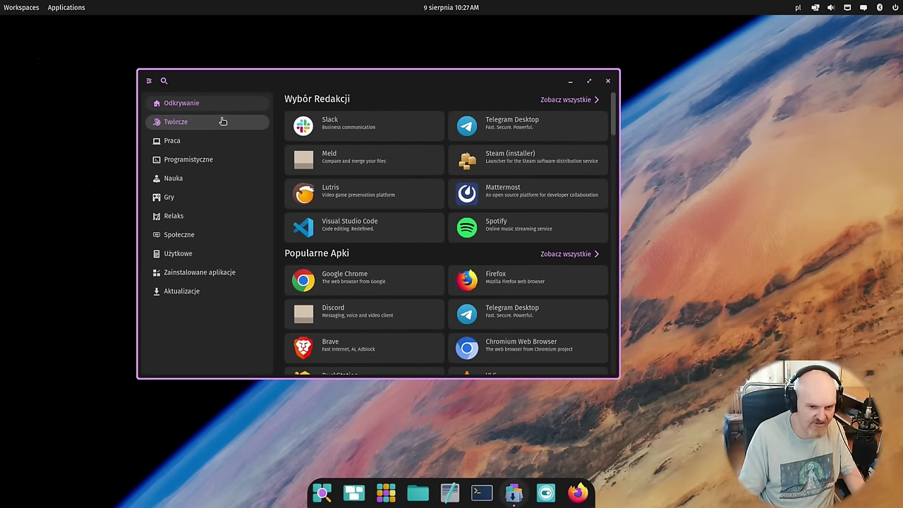
click(202, 125)
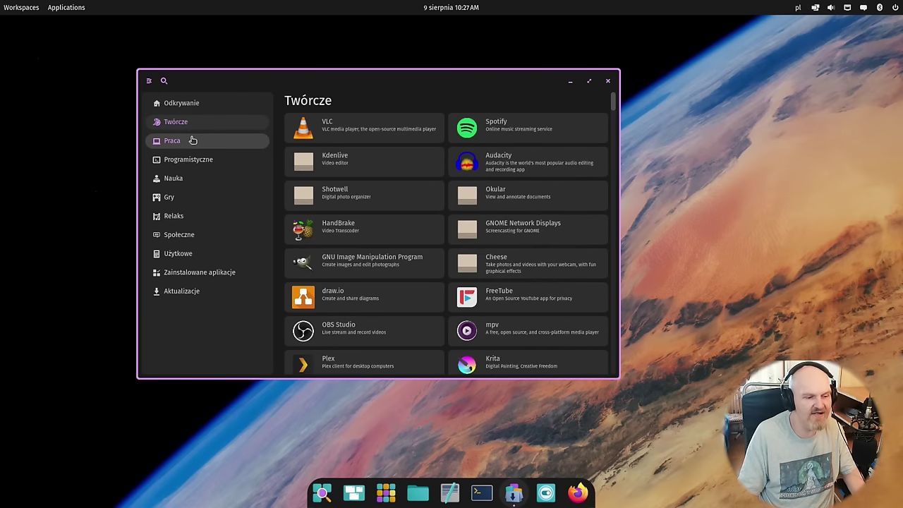
click(196, 141)
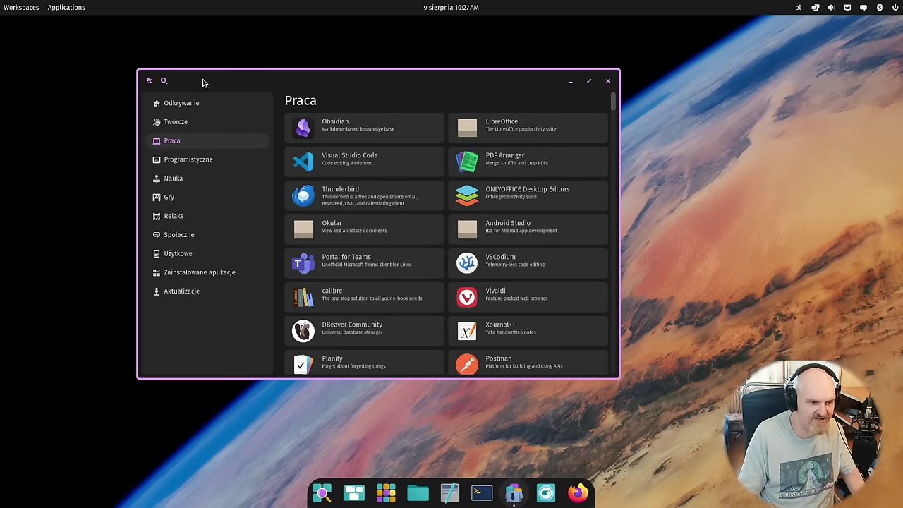
Search the store for "heroic" and examine the Heroic Games Launcher page
click(165, 82)
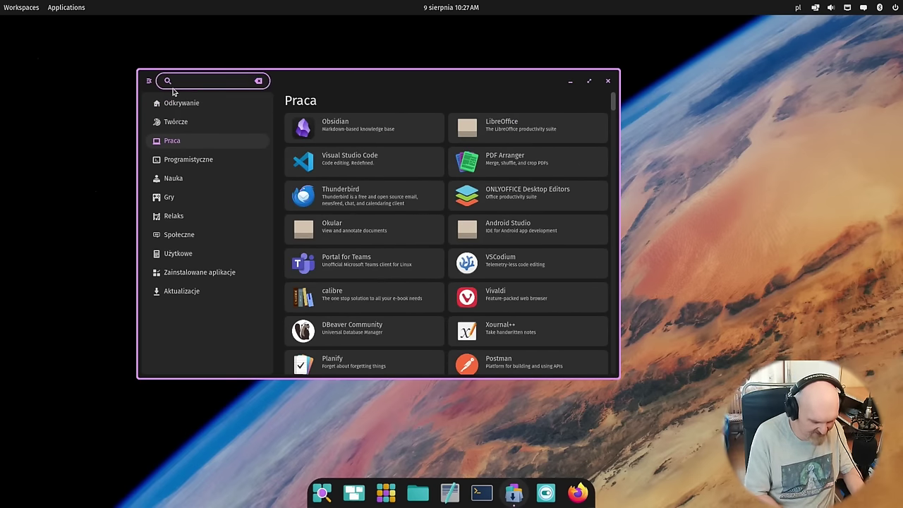
text(heroic)
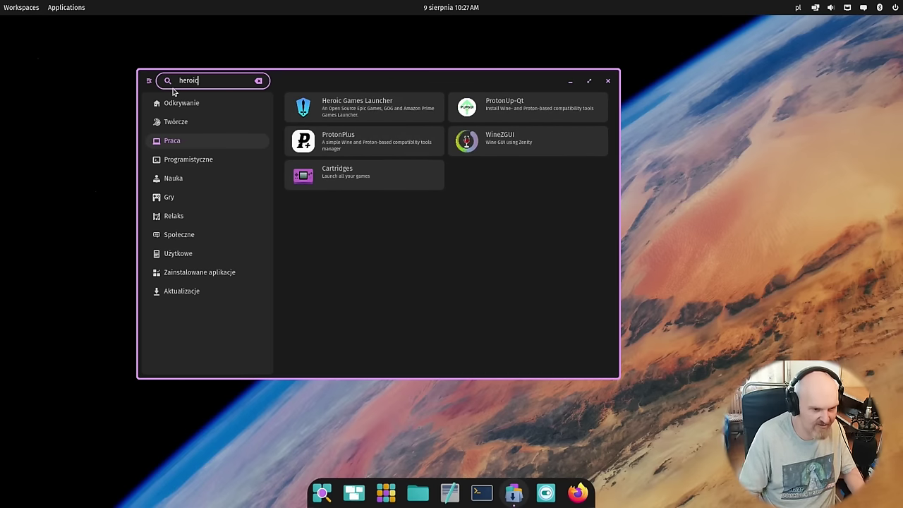
click(370, 113)
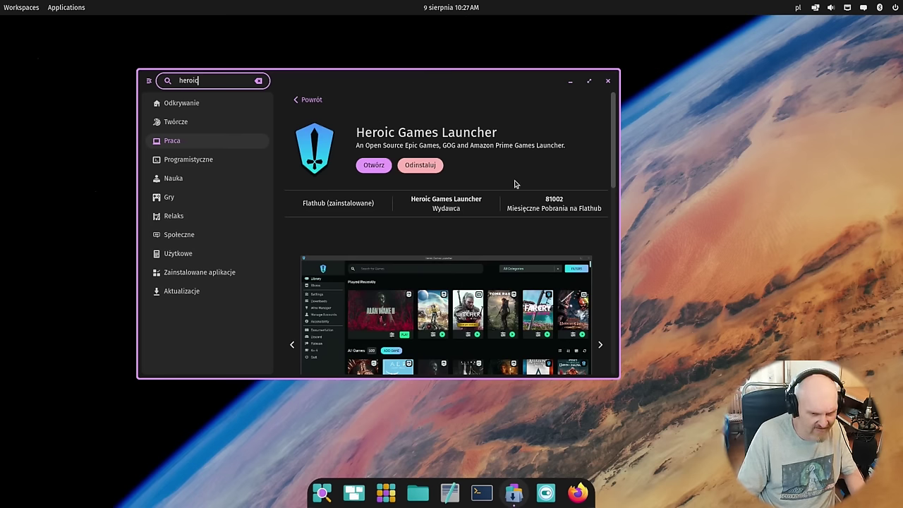
scroll(514, 184, down, 2)
scroll(487, 192, up, 2)
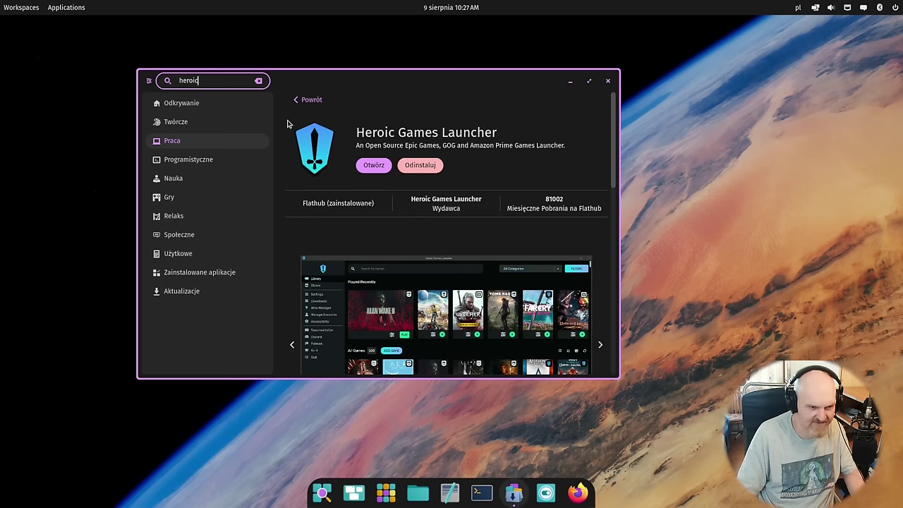
Search the store for "chrome", examine the Google Chrome page and clear the search
key(BackSpace)
key(BackSpace)
key(BackSpace)
key(BackSpace)
key(BackSpace)
key(BackSpace)
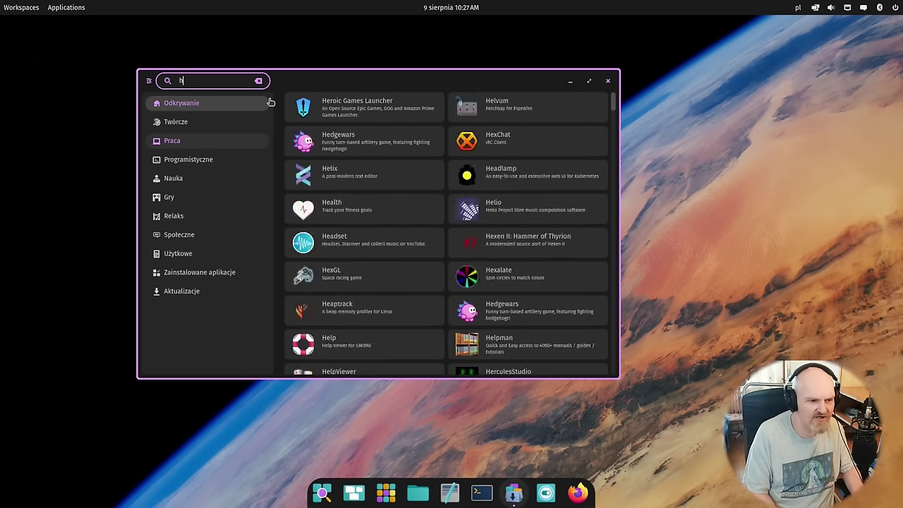
text(chrome)
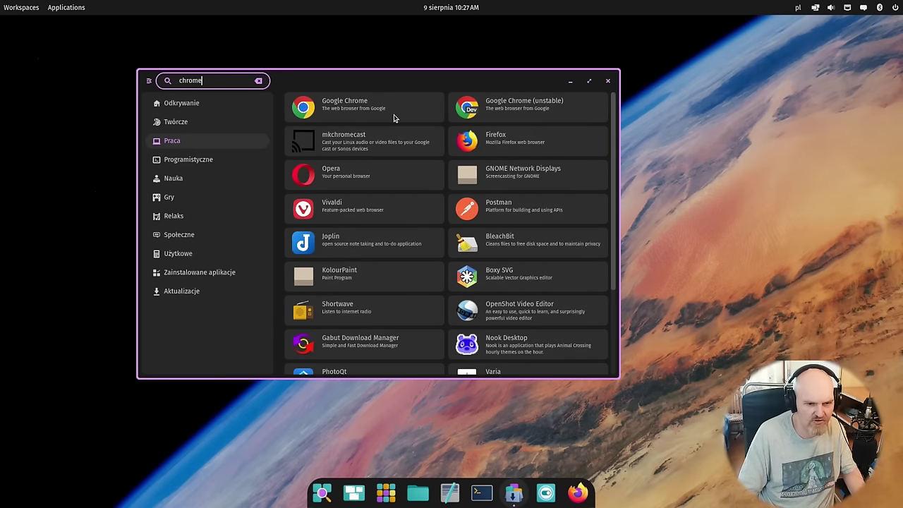
click(356, 111)
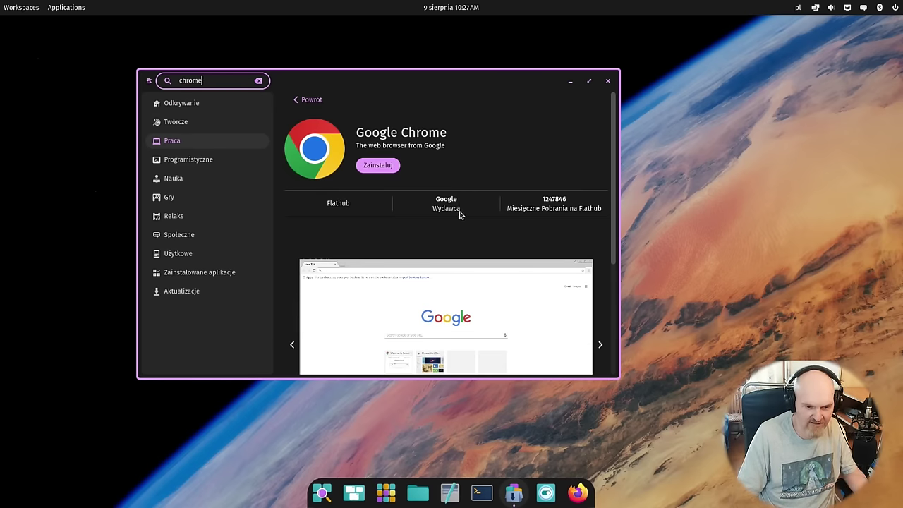
scroll(497, 216, down, 5)
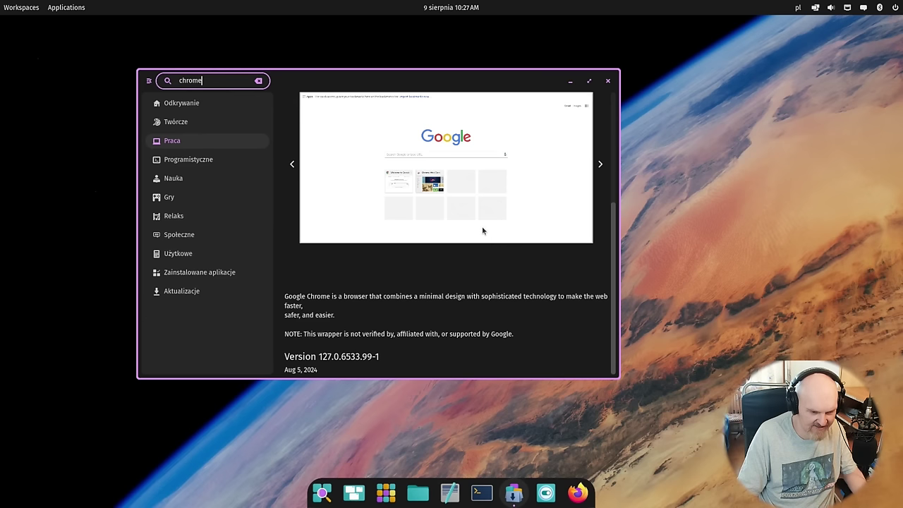
scroll(470, 254, up, 5)
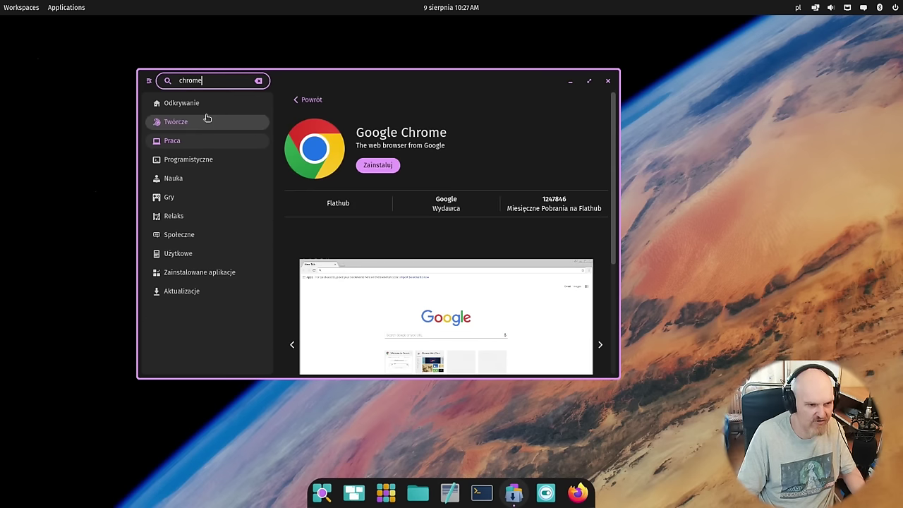
click(258, 81)
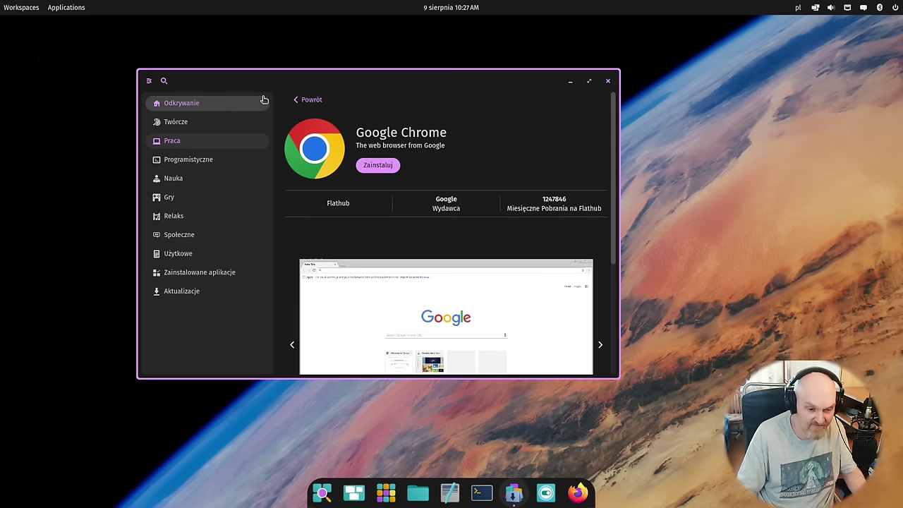
Browse the Programistyczne, Nauka and Relaks categories, the installed applications and the available updates
click(191, 157)
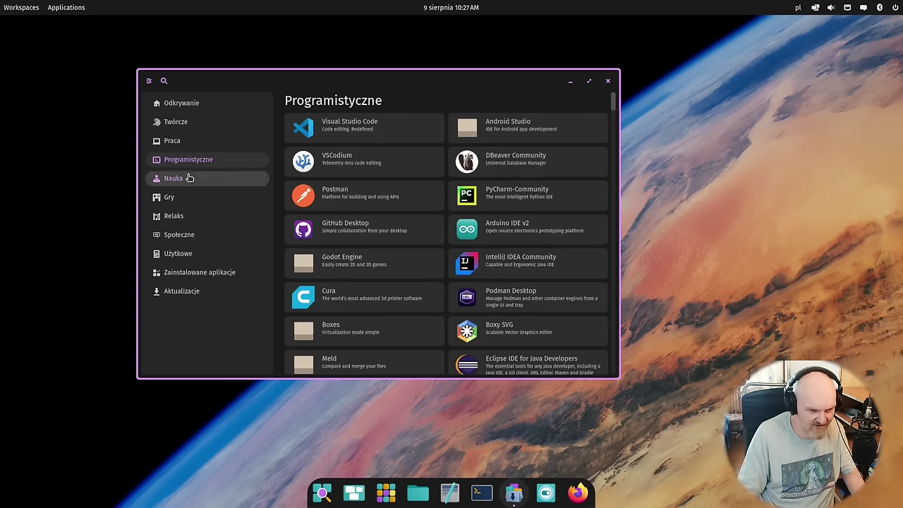
click(189, 178)
click(204, 216)
click(194, 273)
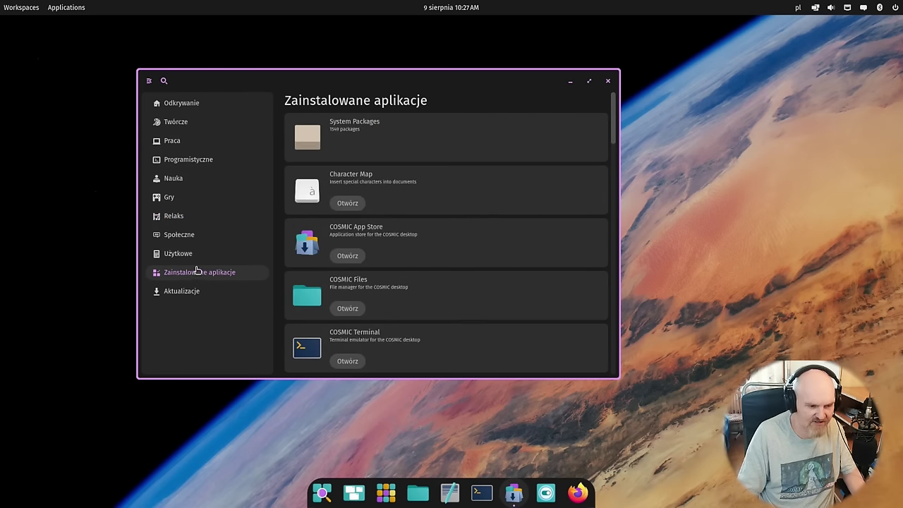
click(183, 292)
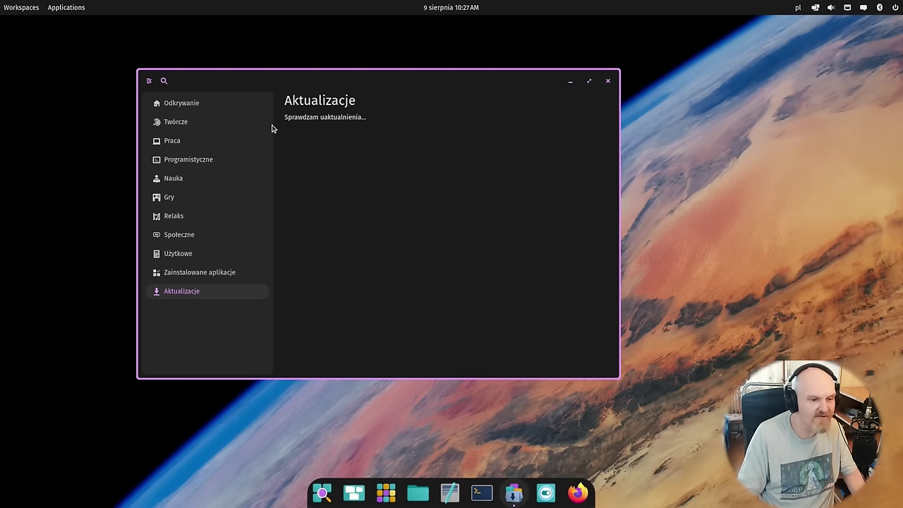
Collapse and restore the App Store's category sidebar and close the store
click(150, 82)
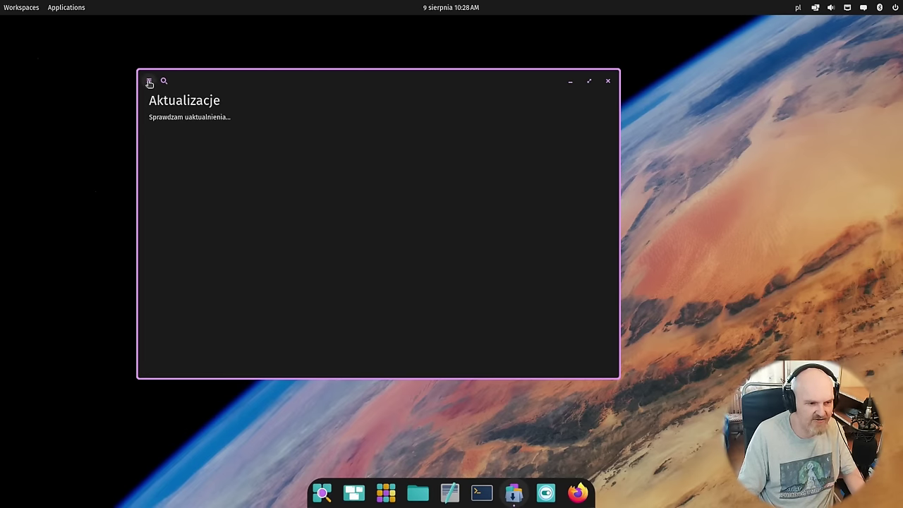
click(150, 82)
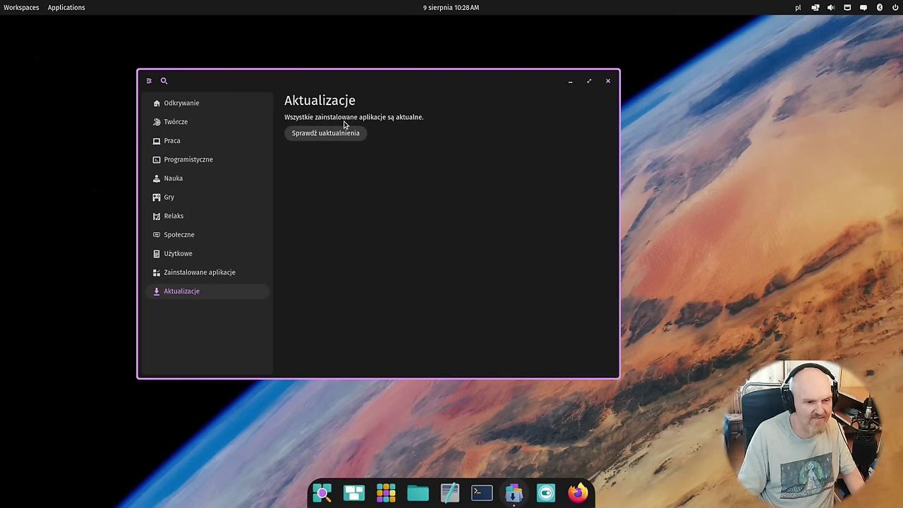
click(607, 82)
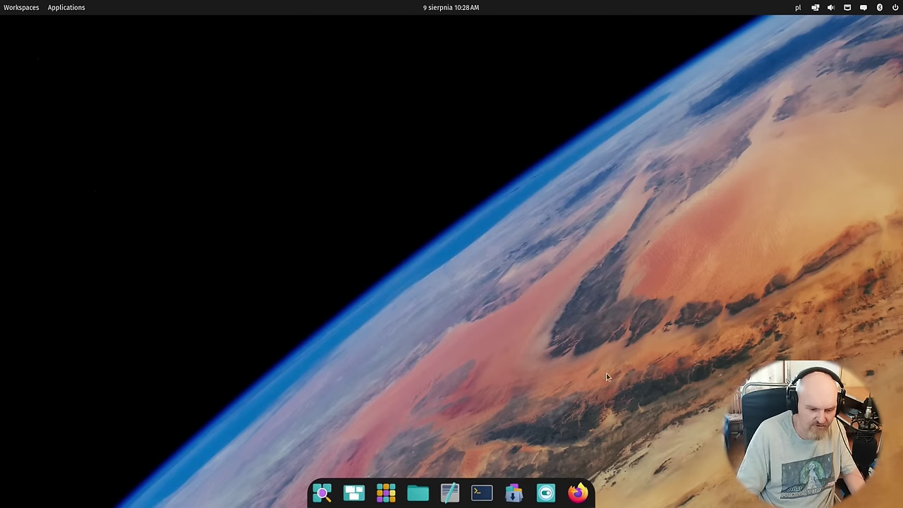
Open the Settings and Files windows and move them apart so they partly overlap
click(547, 494)
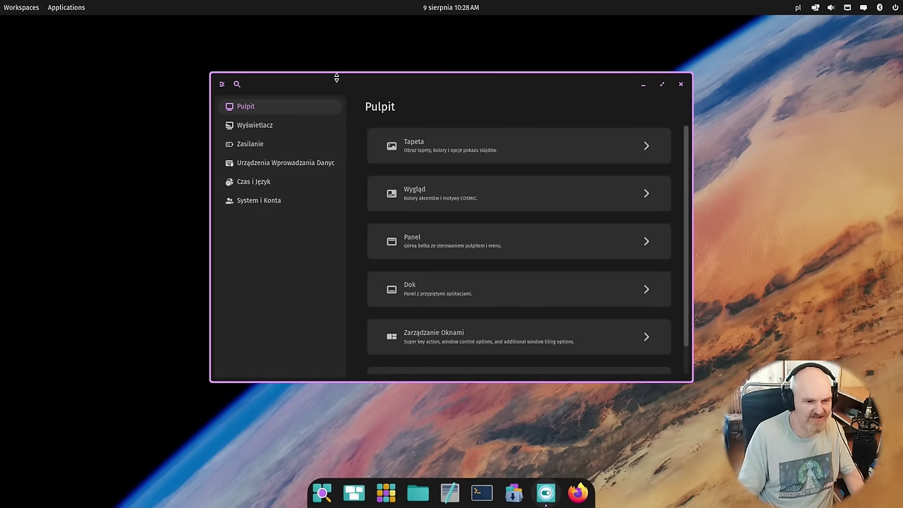
drag(374, 89, 179, 77)
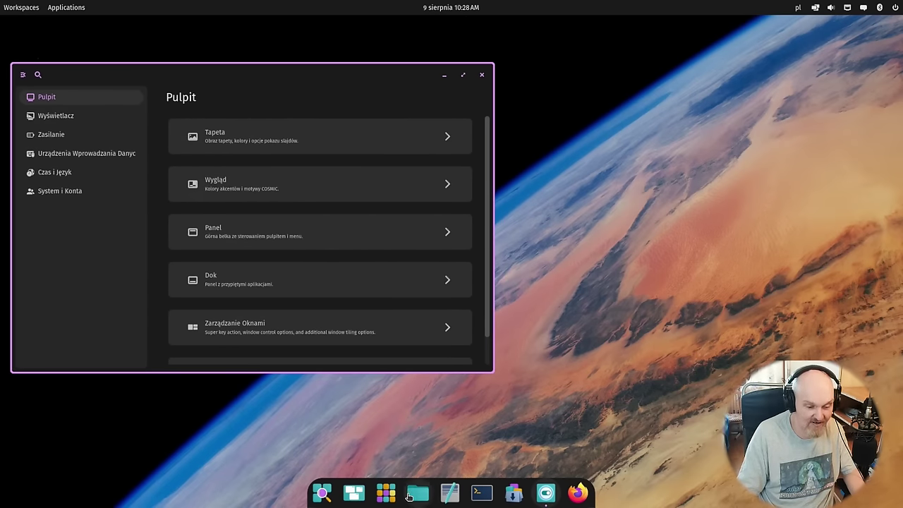
click(415, 495)
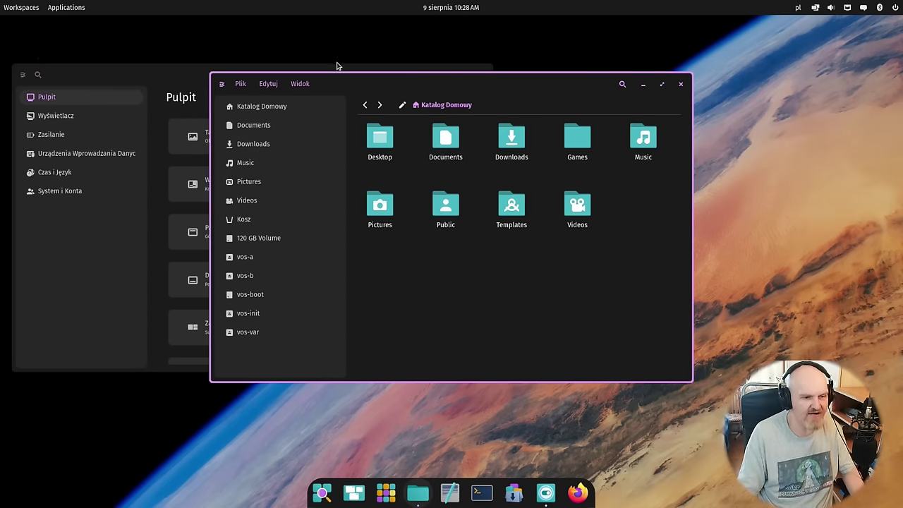
drag(336, 83, 470, 111)
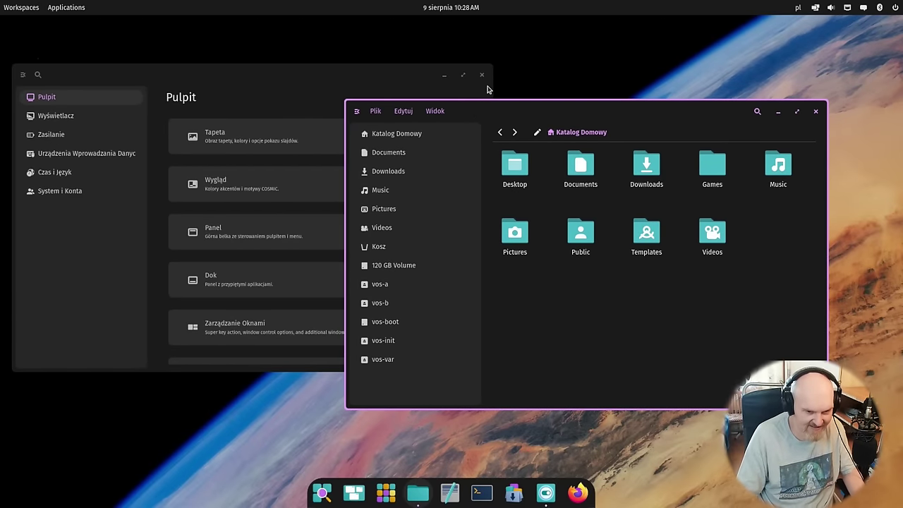
Switch focus from Files to Settings and back, and minimize the Files window
click(280, 82)
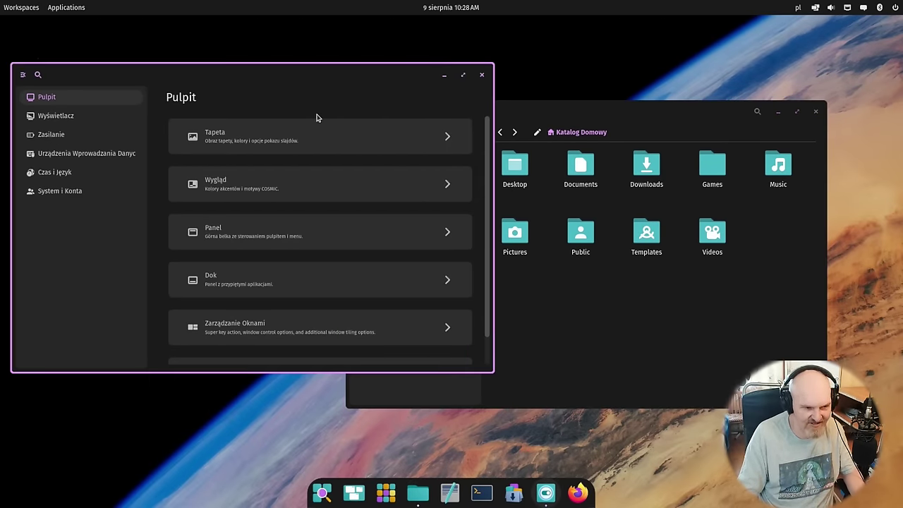
click(776, 120)
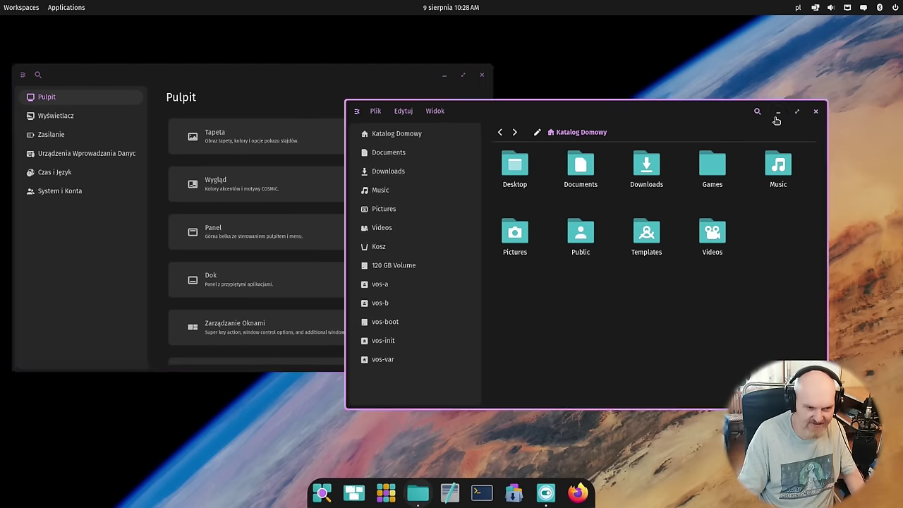
click(777, 114)
Open the Tapeta settings and toggle the same wallpaper on all displays off and back on
click(258, 141)
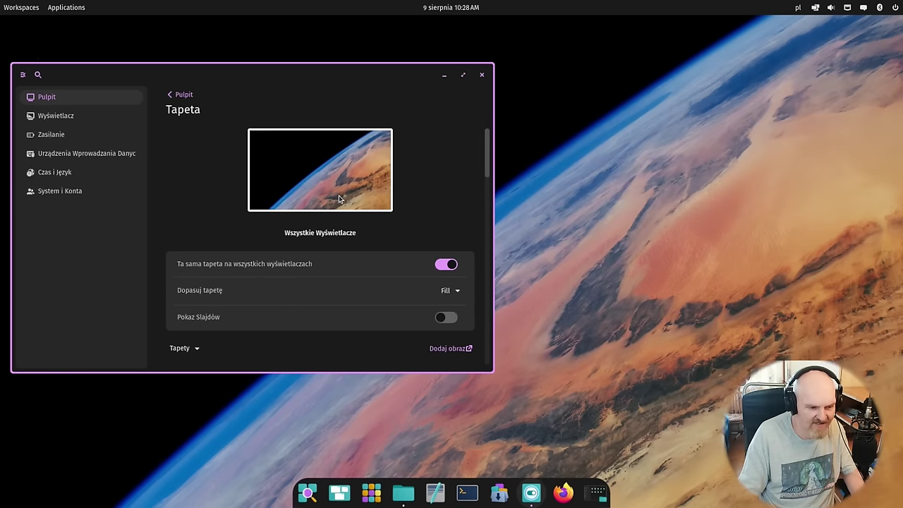
click(443, 265)
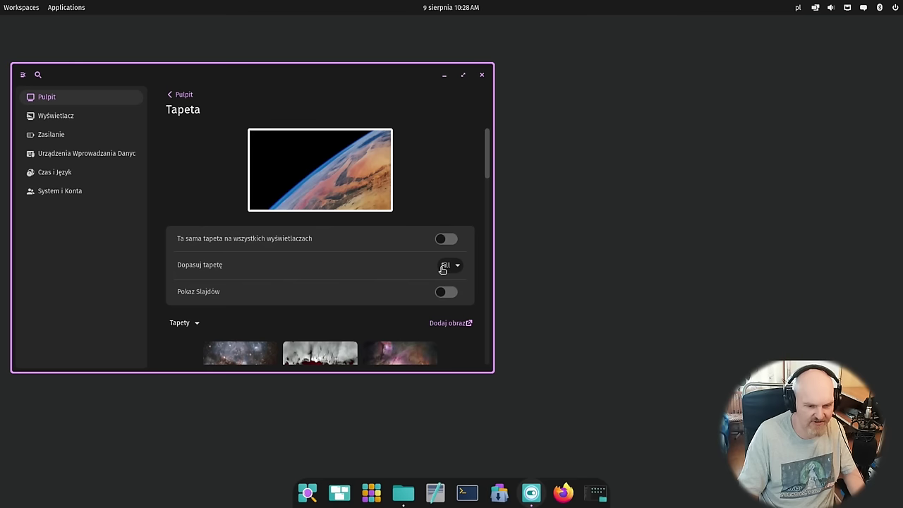
click(447, 241)
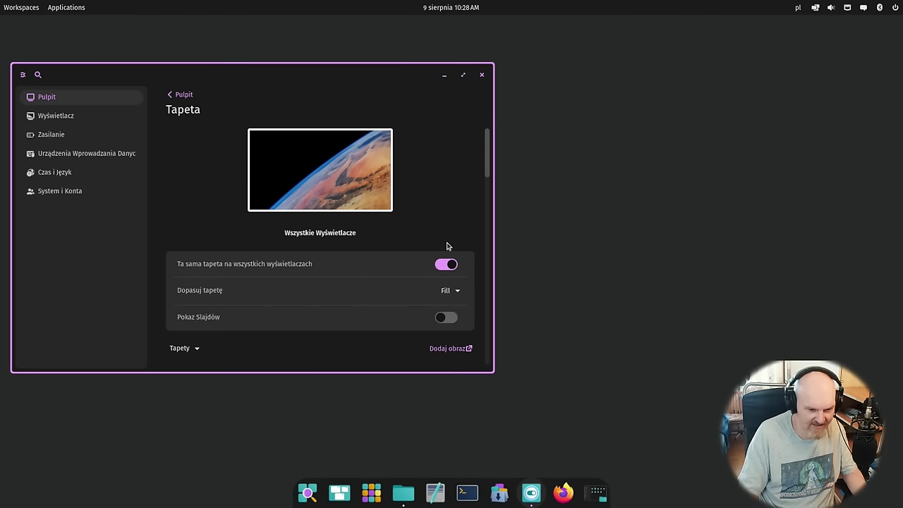
Browse the wallpaper gallery, try the blue space-station image and choose its red variant
scroll(353, 244, down, 1)
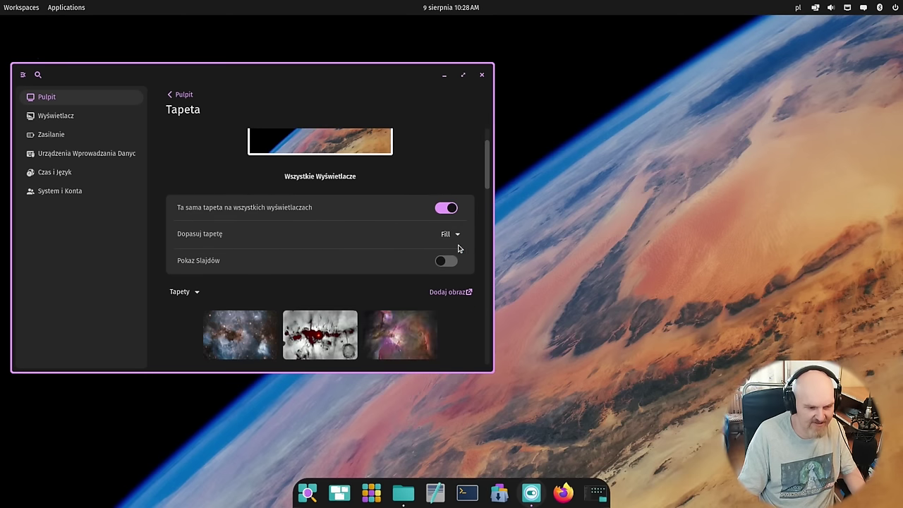
scroll(332, 255, down, 8)
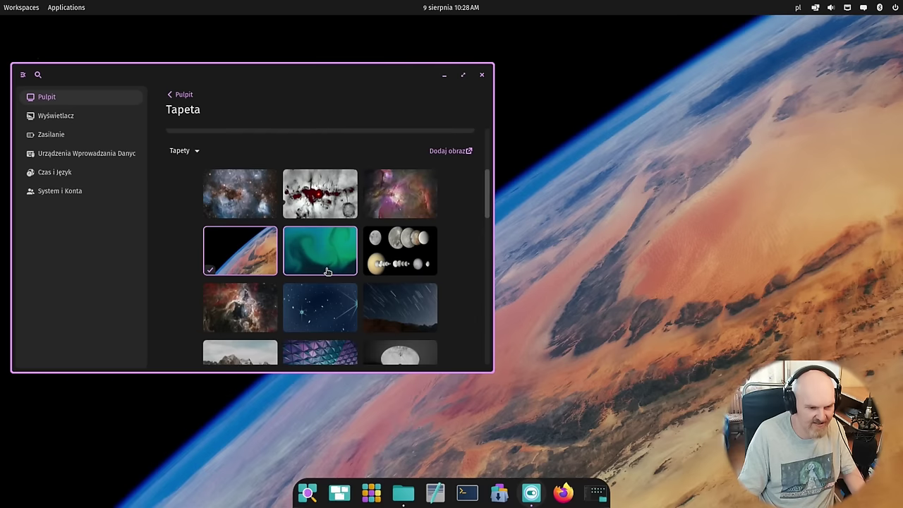
scroll(322, 273, down, 10)
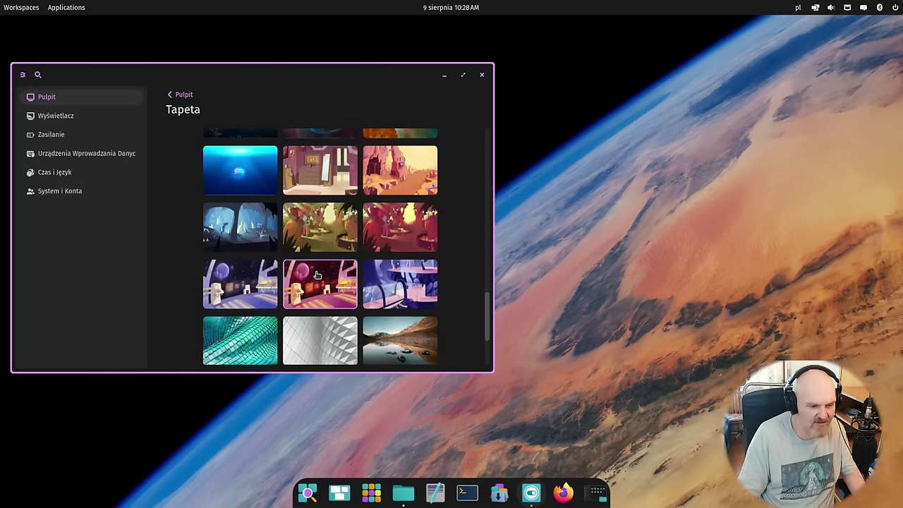
click(263, 291)
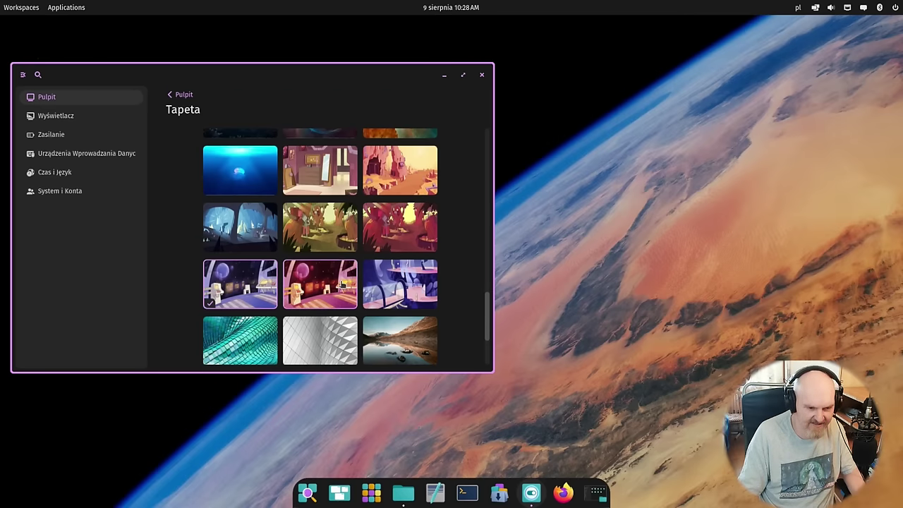
click(340, 284)
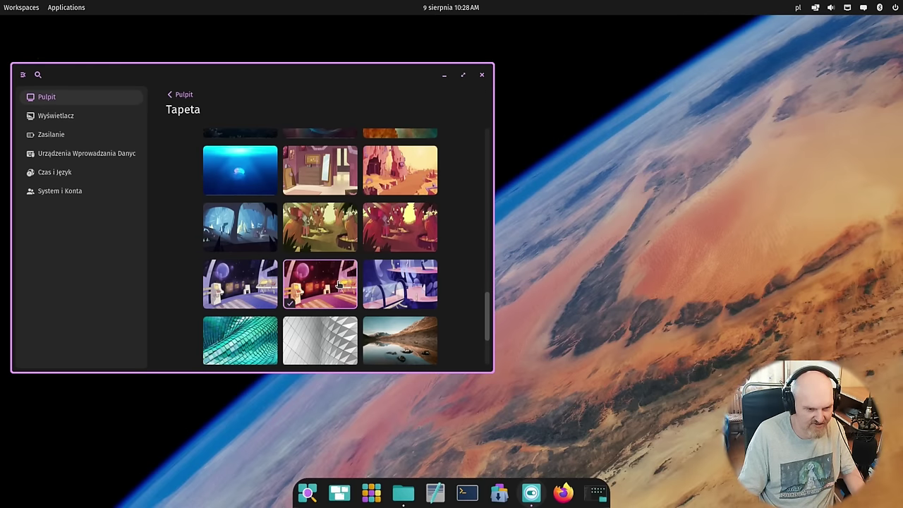
scroll(338, 283, up, 15)
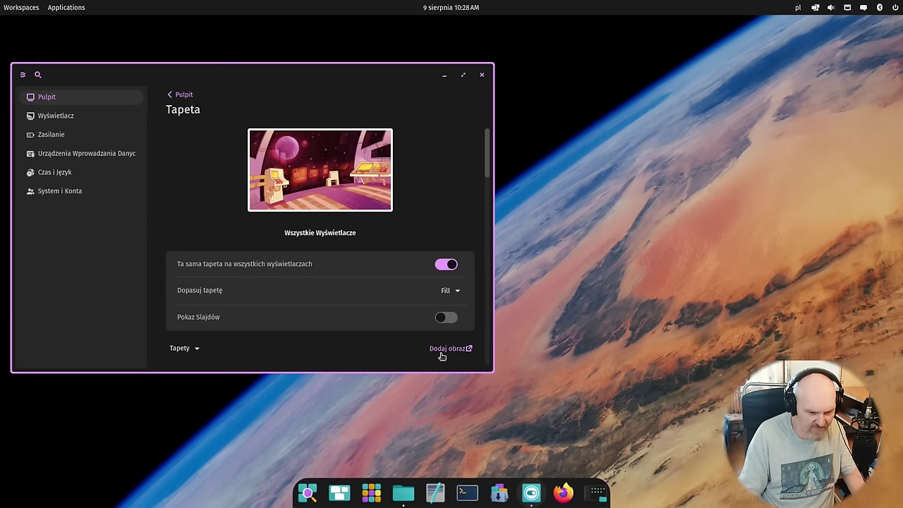
scroll(382, 308, down, 10)
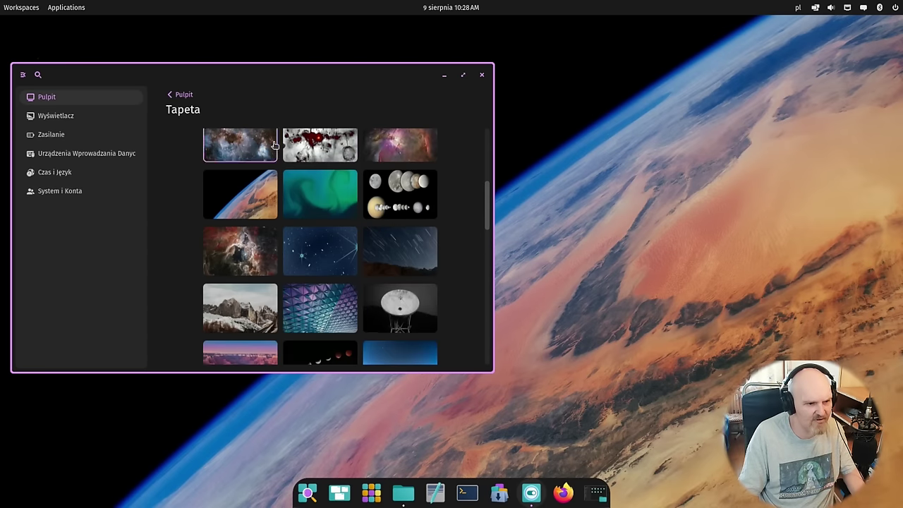
scroll(388, 231, up, 3)
scroll(318, 159, up, 3)
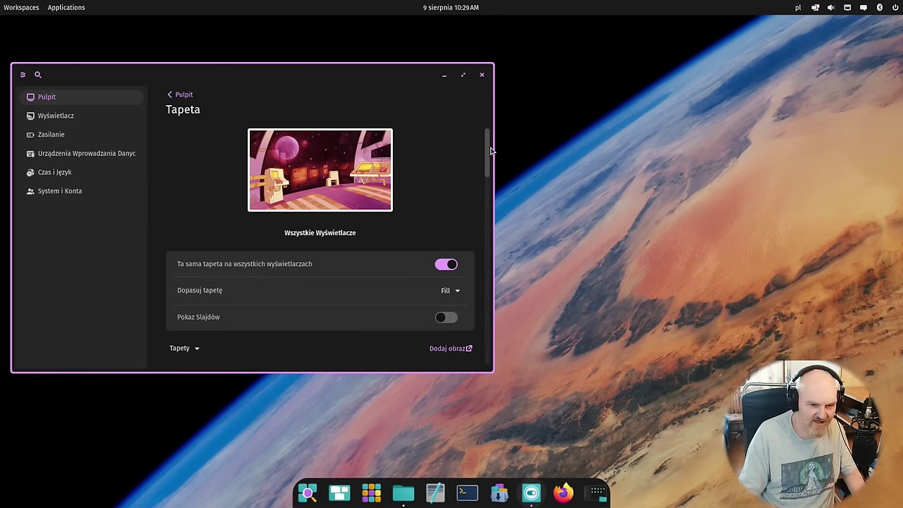
Enlarge and reposition the Settings window and open the Wygląd page of the Pulpit settings
drag(492, 150, 480, 174)
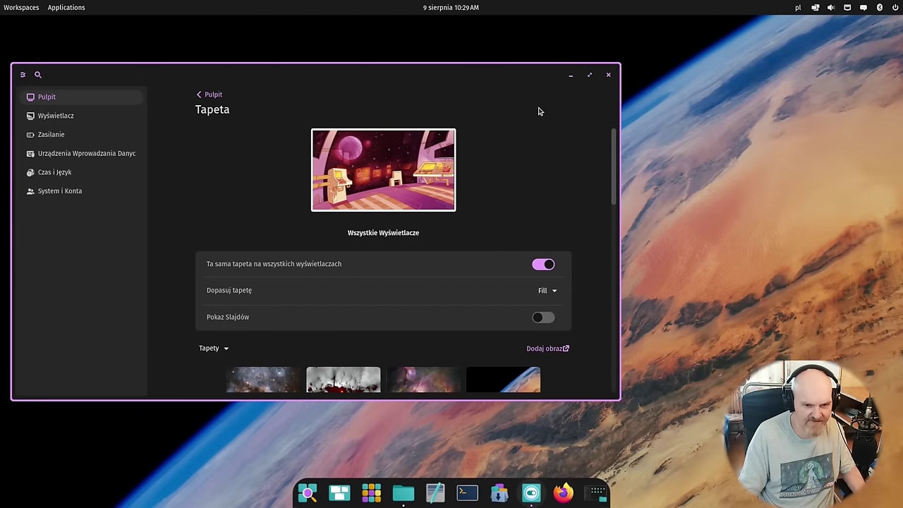
drag(538, 111, 744, 114)
click(343, 83)
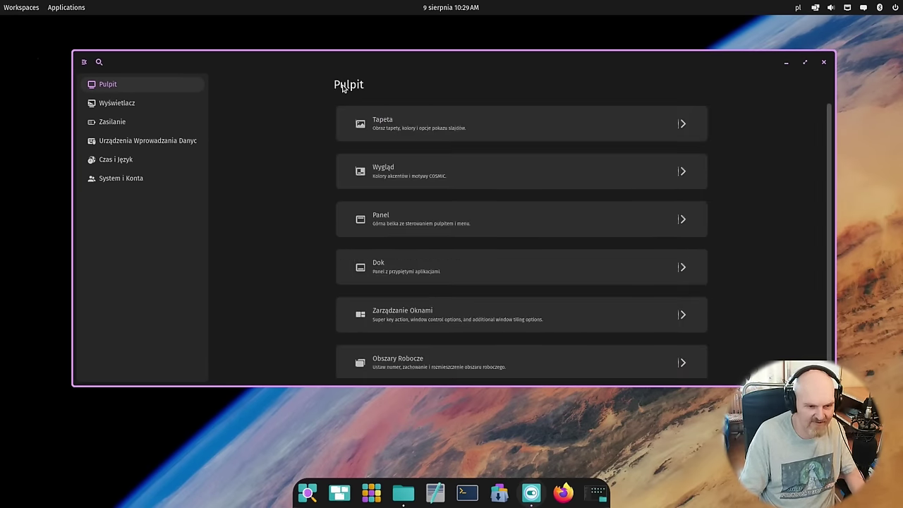
click(449, 177)
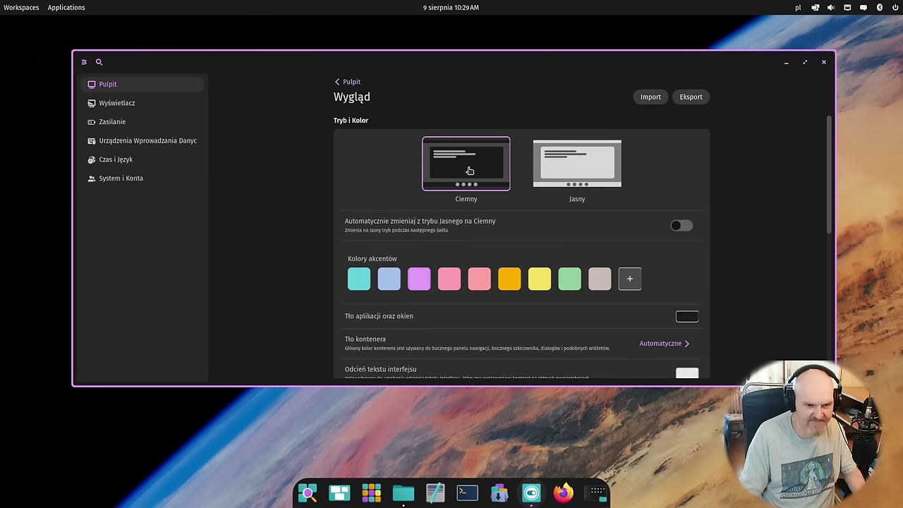
Make the Settings window narrower and taller, restore Files, and tile Settings on the left half and Files on the right half
drag(746, 311, 433, 279)
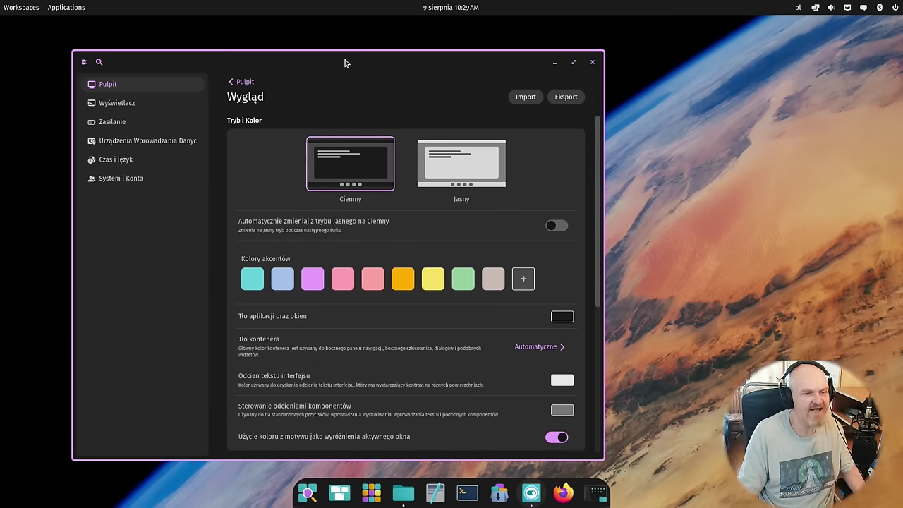
drag(345, 64, 279, 58)
click(405, 489)
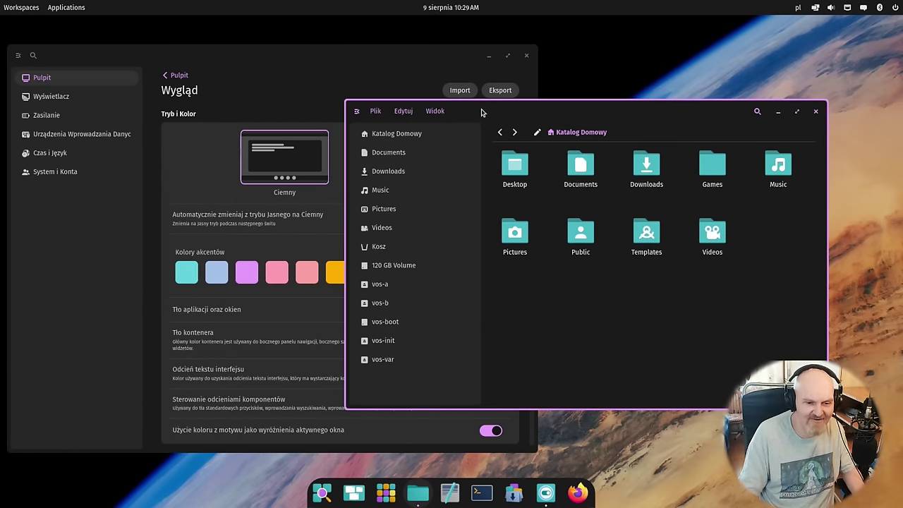
drag(482, 113, 901, 179)
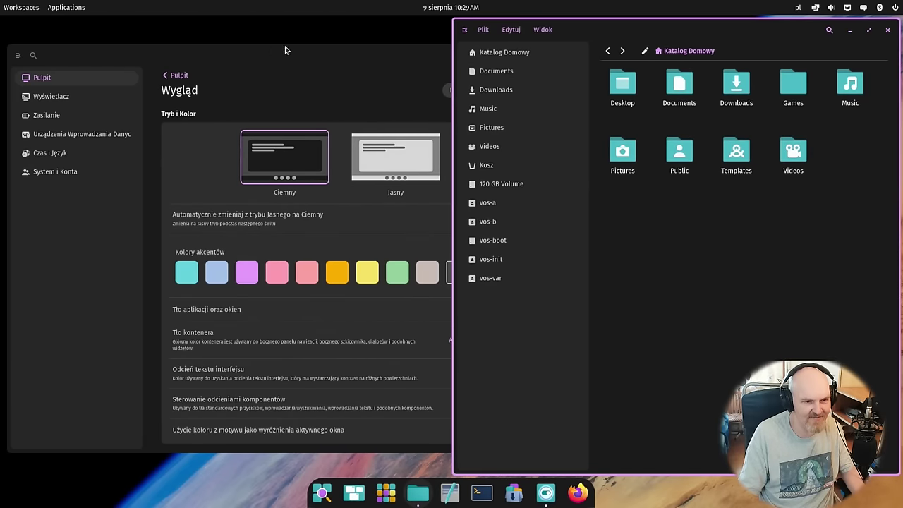
drag(275, 63, 1, 148)
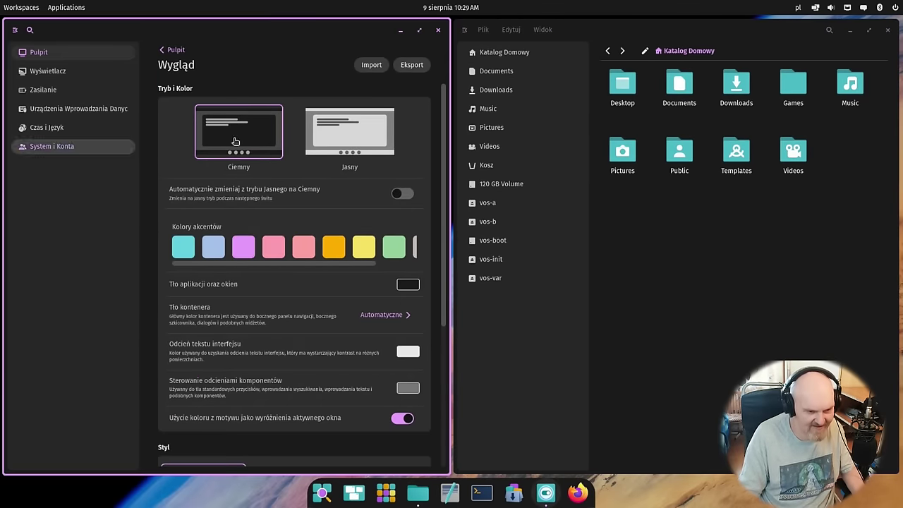
Preview the Jasny theme and return to the Ciemny theme
click(310, 145)
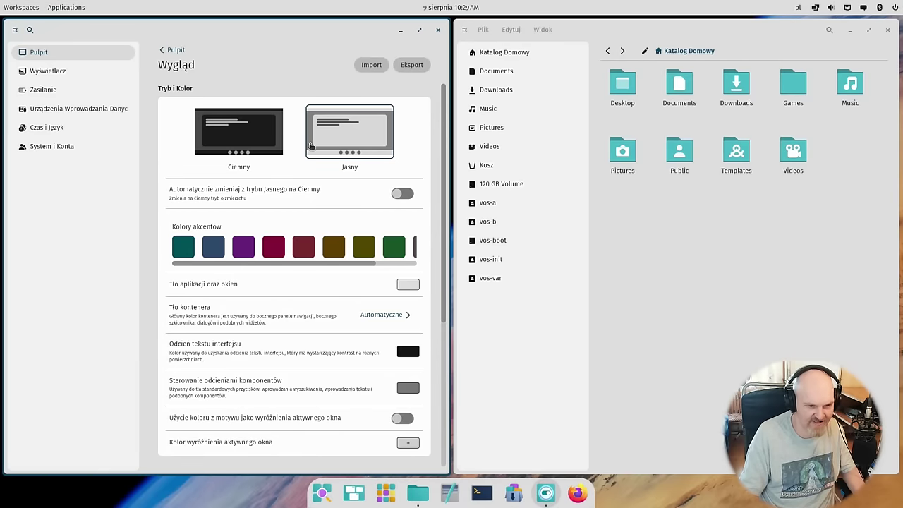
click(231, 138)
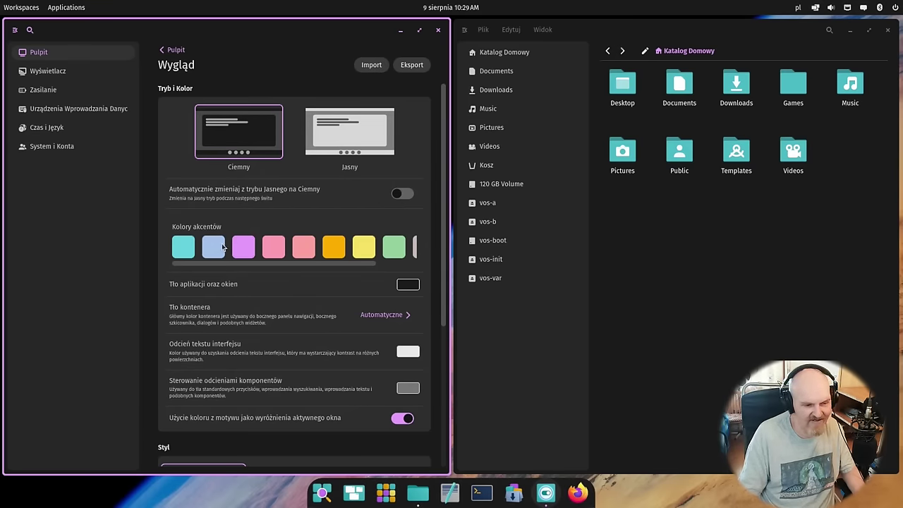
Try the pink and orange accent colours, select folders in Files to preview the highlight, and set the accent to pink
click(268, 250)
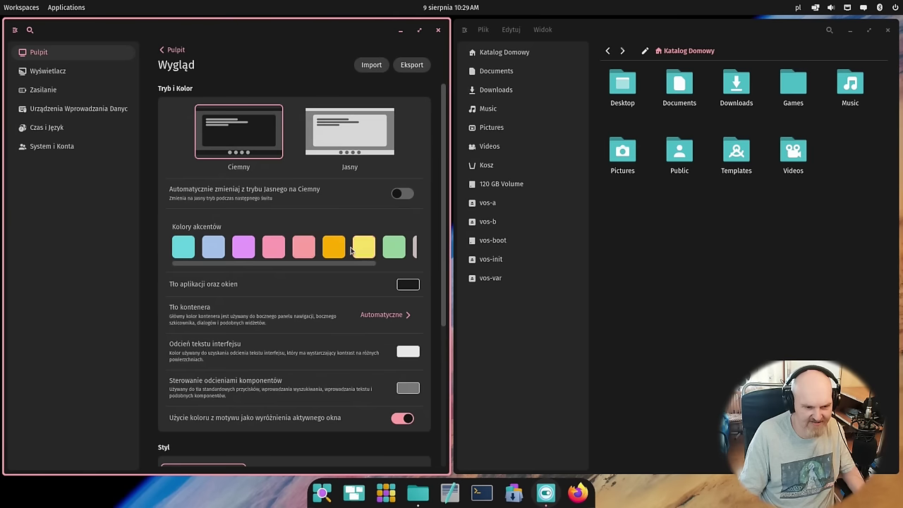
drag(800, 252, 591, 78)
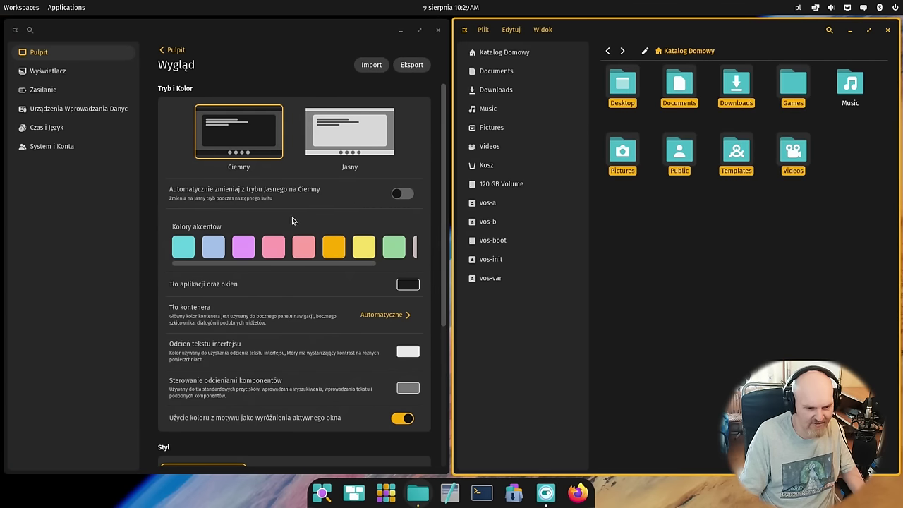
click(278, 242)
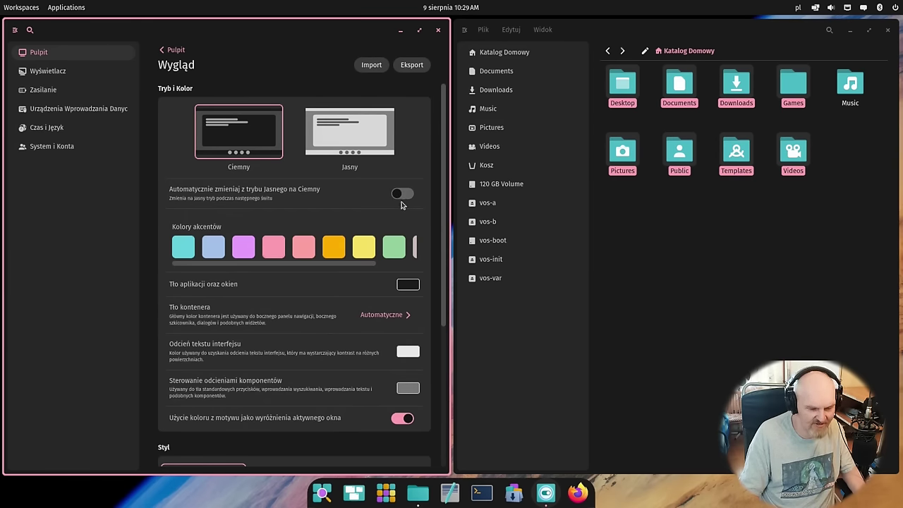
Try red #FF1E1E as the application and window background colour and change it to green #5CF29F
click(408, 286)
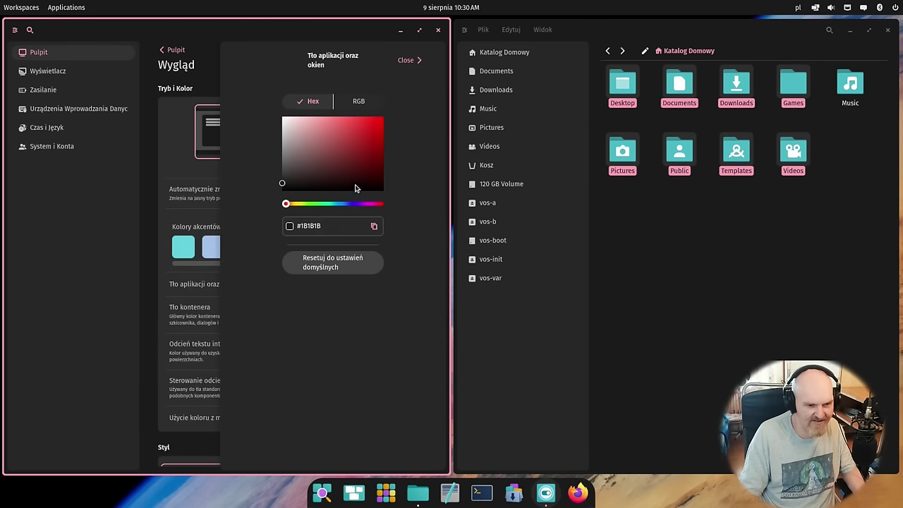
drag(322, 164, 372, 117)
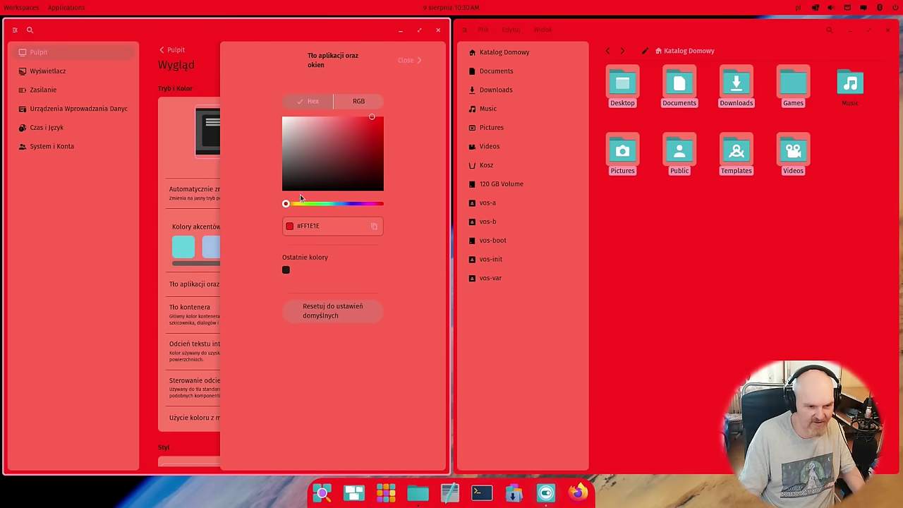
drag(288, 204, 323, 204)
drag(347, 167, 345, 123)
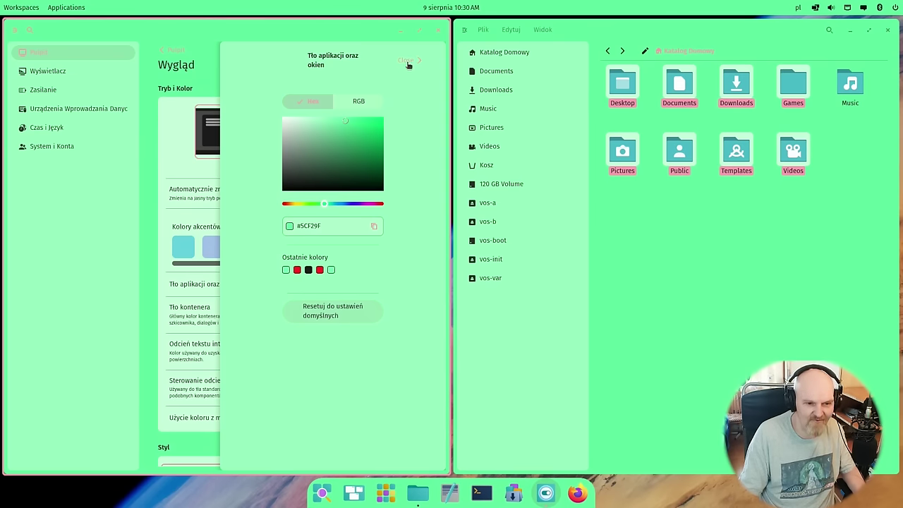
Set the container background colour to red #BA2020
click(408, 63)
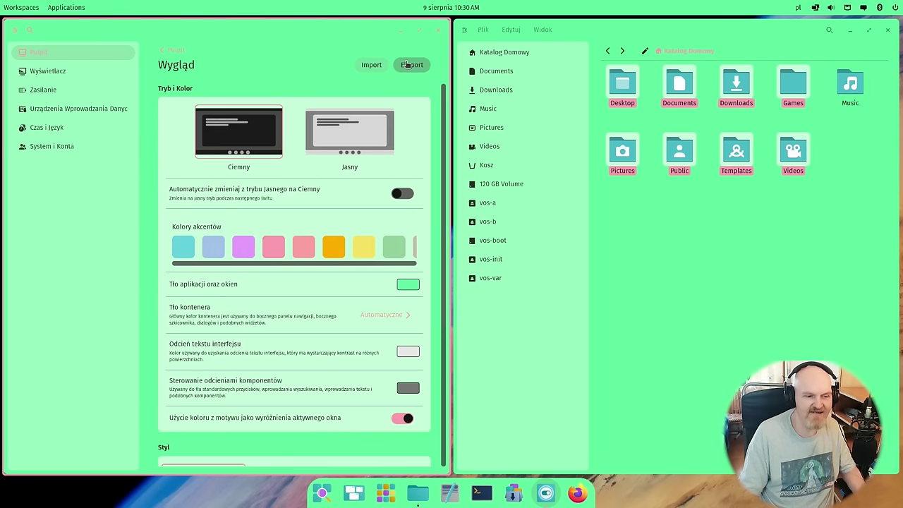
click(397, 319)
click(365, 187)
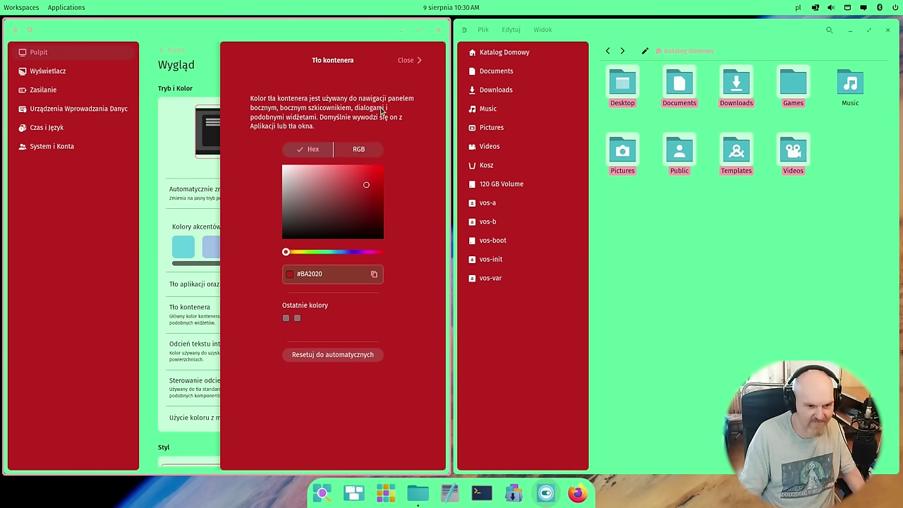
click(339, 153)
click(311, 154)
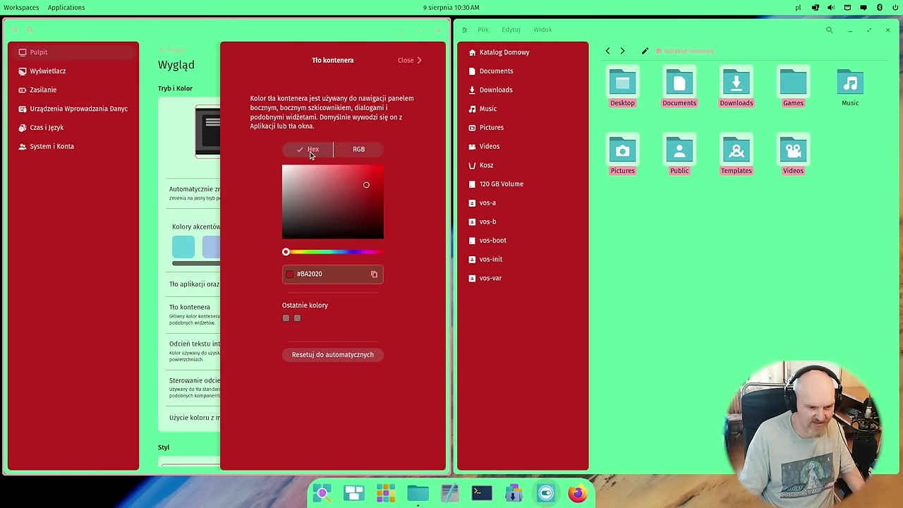
click(403, 62)
Set the interface text tint to blue #5054C2
scroll(354, 245, down, 2)
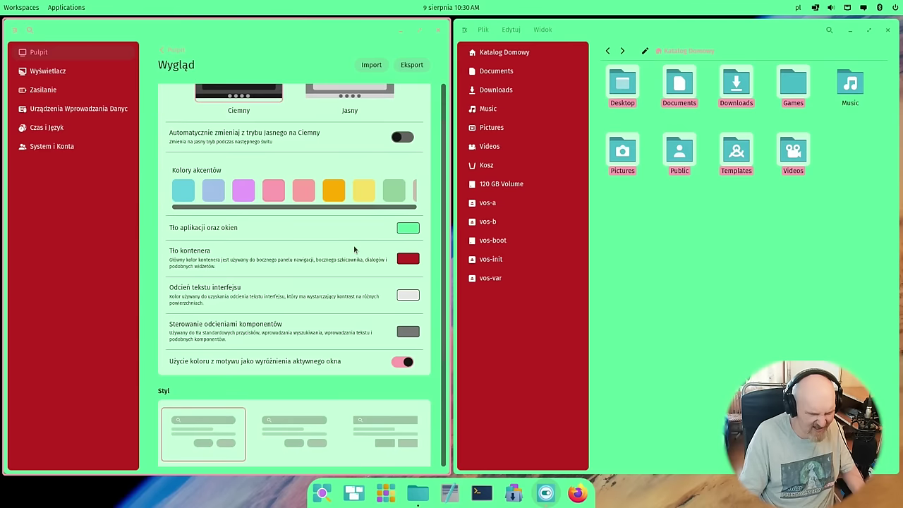
click(409, 295)
drag(336, 168, 357, 138)
drag(345, 206, 348, 204)
click(358, 162)
drag(358, 163, 342, 137)
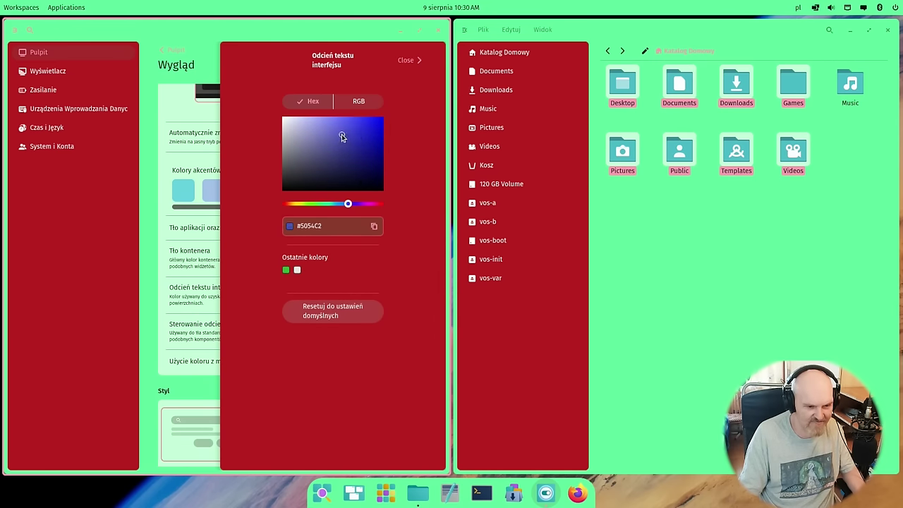
click(415, 62)
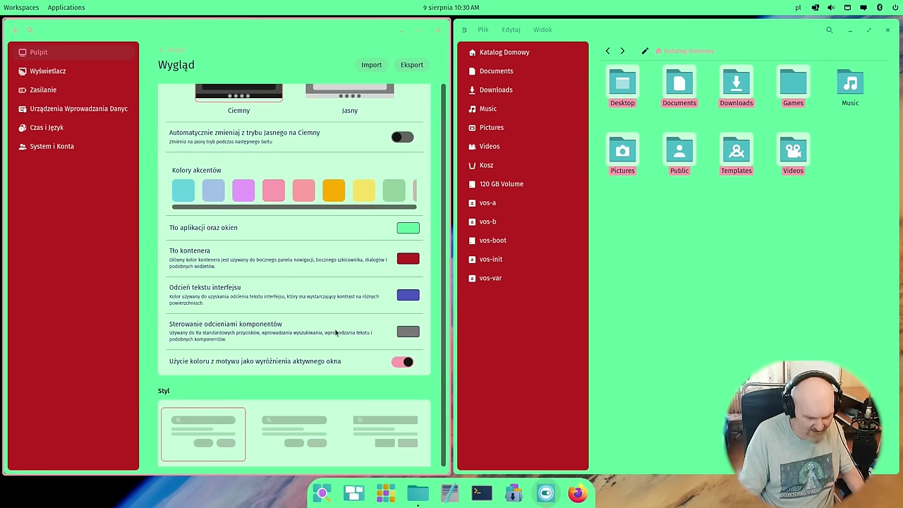
Try red #BA4848 and green #46B349 as the component control tint and set it to lime #B3FF00
click(407, 332)
click(344, 138)
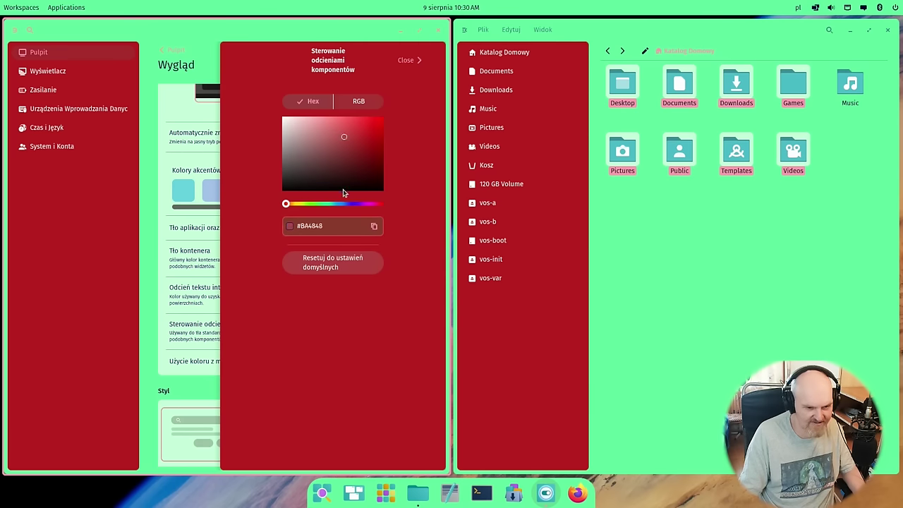
click(318, 204)
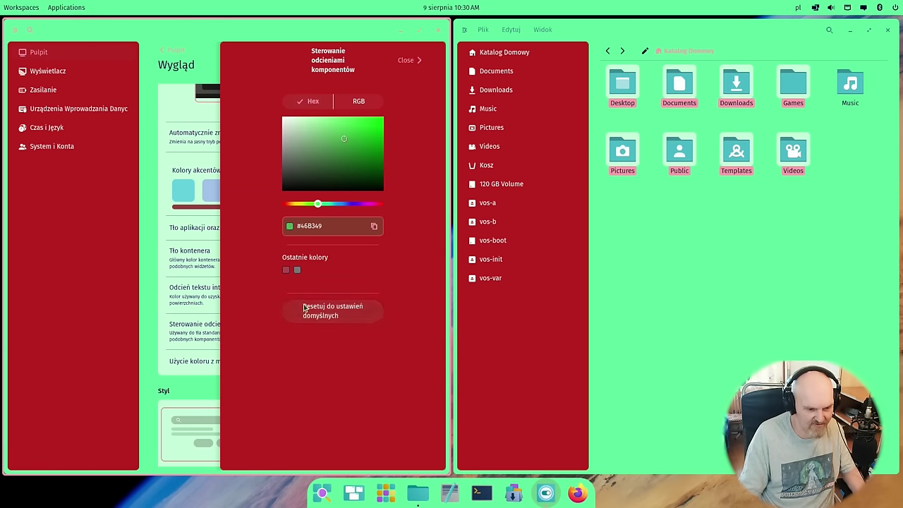
click(306, 204)
drag(346, 175, 394, 112)
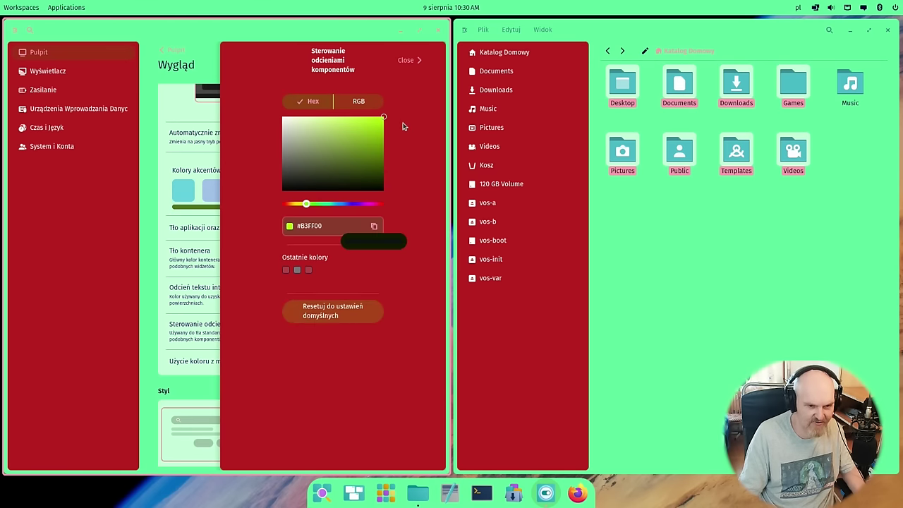
click(406, 61)
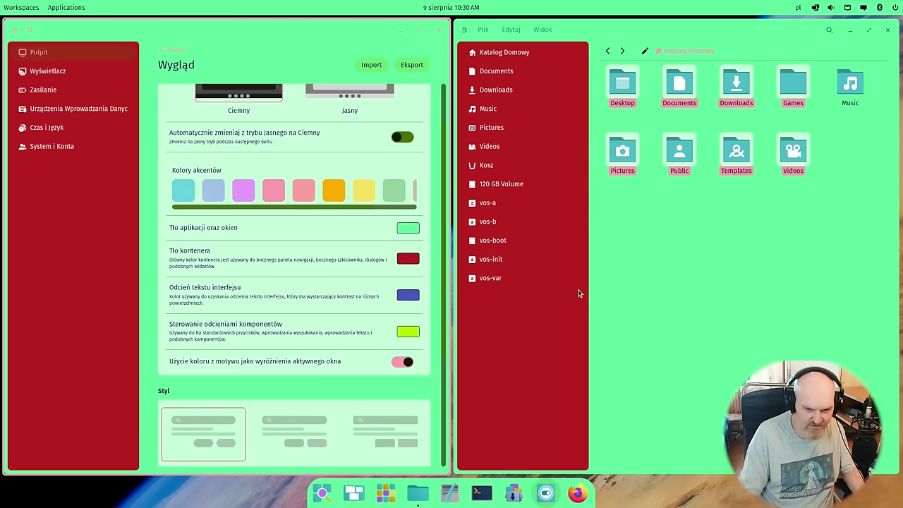
Reset the container background to automatic and the application and window background to its default
click(415, 262)
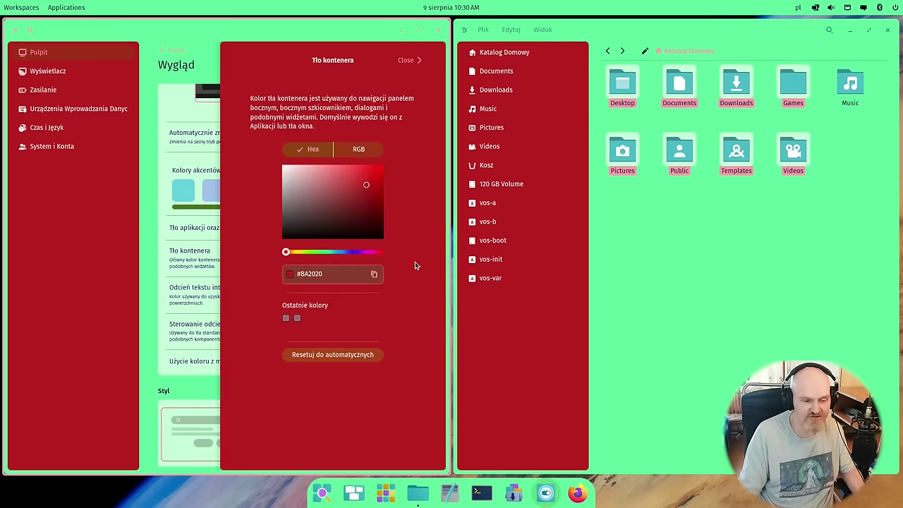
click(347, 353)
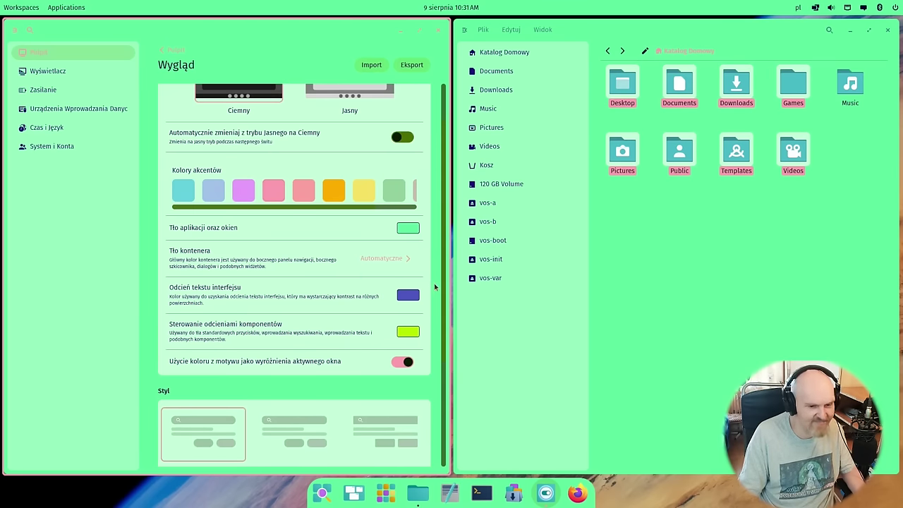
click(415, 231)
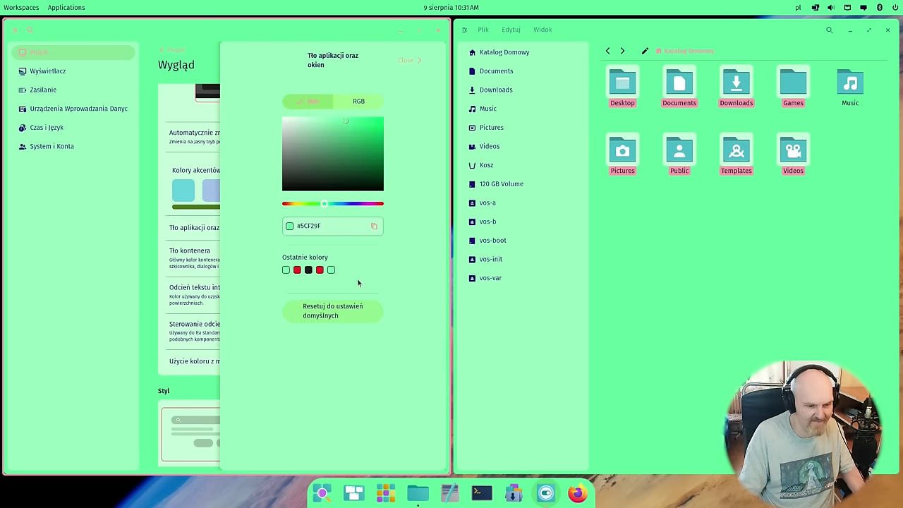
click(296, 314)
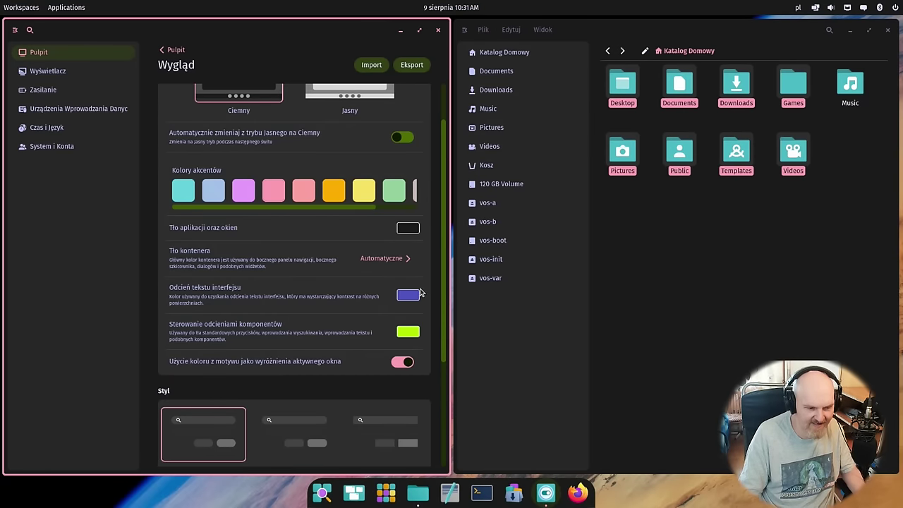
Preview the Lekko zaokrąglony and Kwadratowy styles, return to Okrągły, and check each style's effect on the launcher
scroll(341, 344, down, 1)
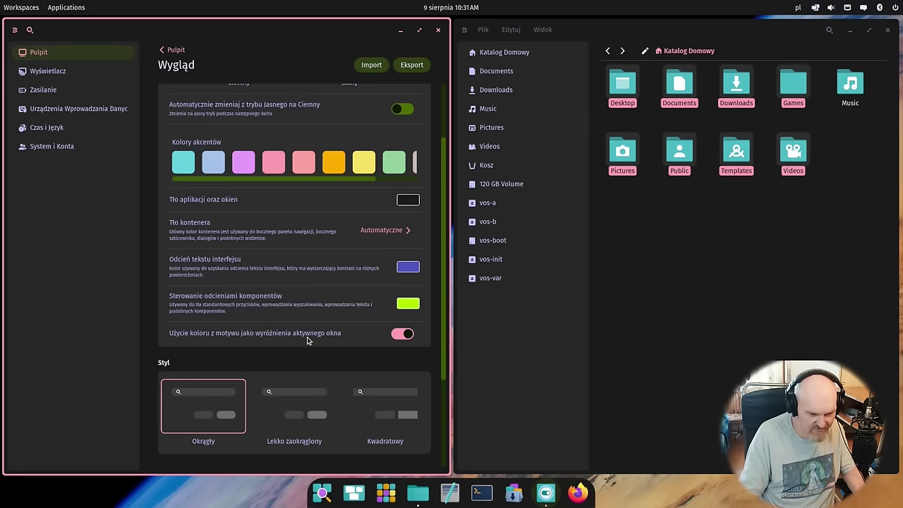
scroll(307, 341, down, 1)
click(297, 391)
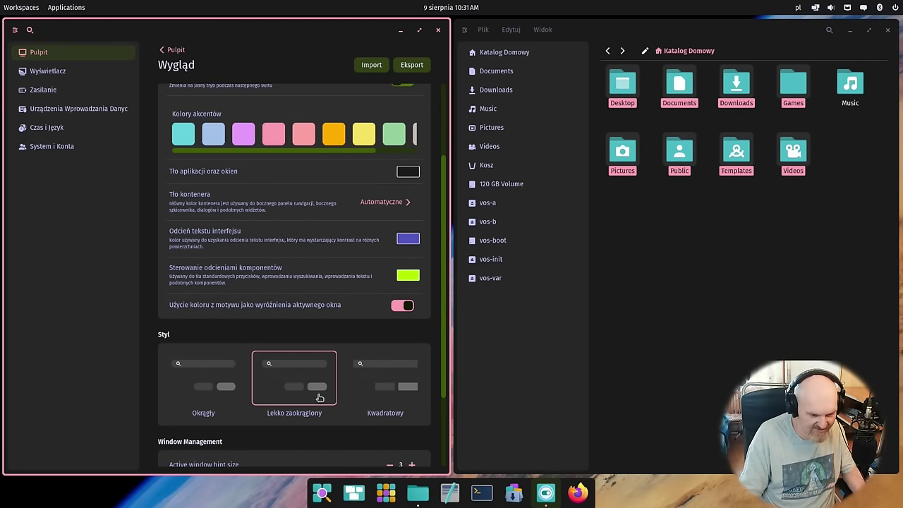
click(384, 382)
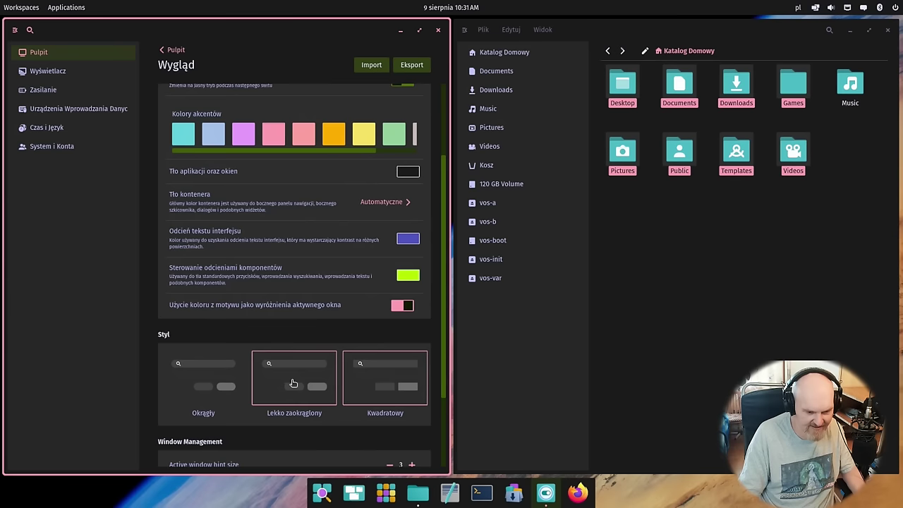
key(super)
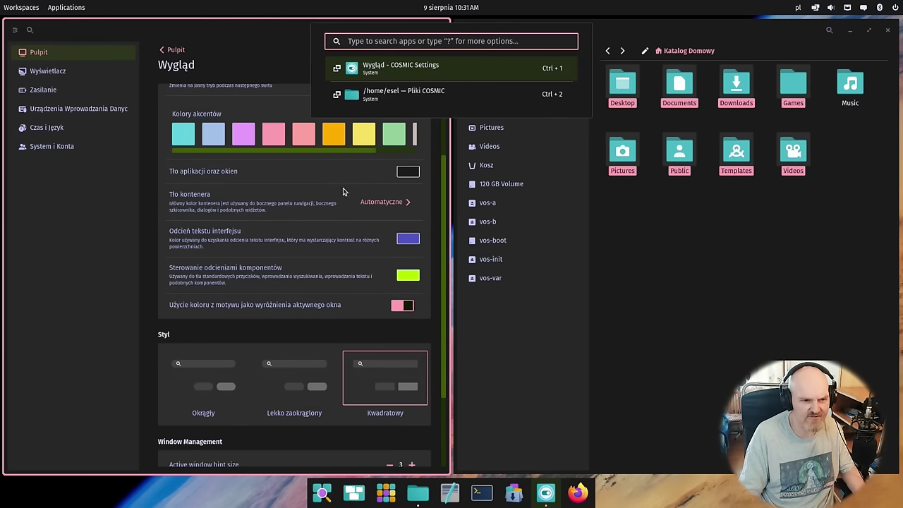
click(319, 374)
click(314, 387)
key(super)
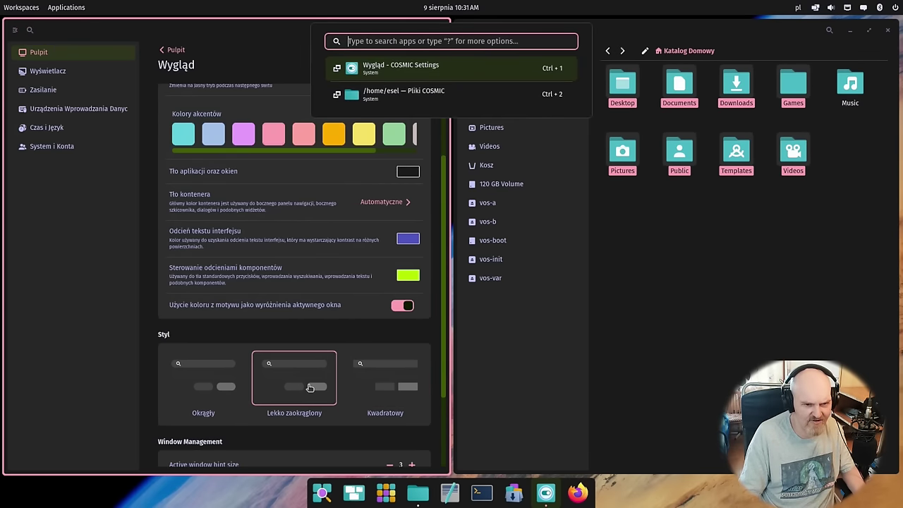
click(227, 384)
click(228, 384)
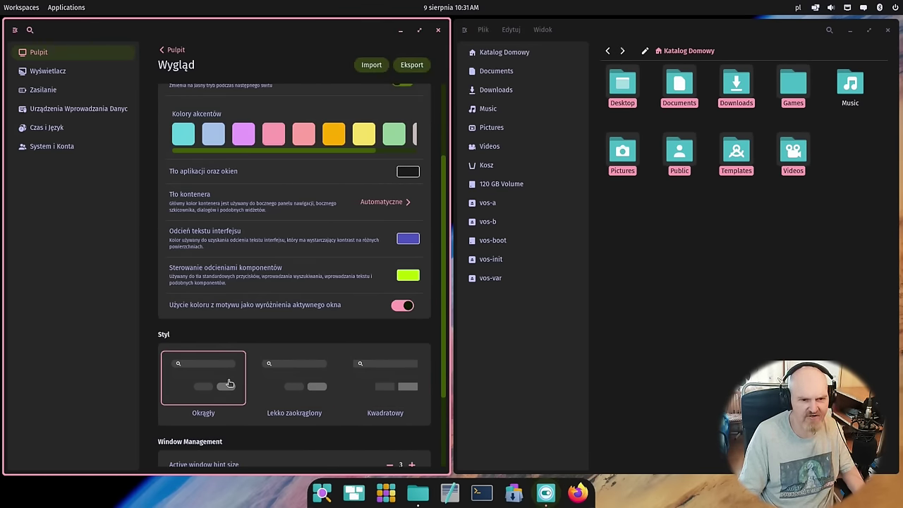
key(super)
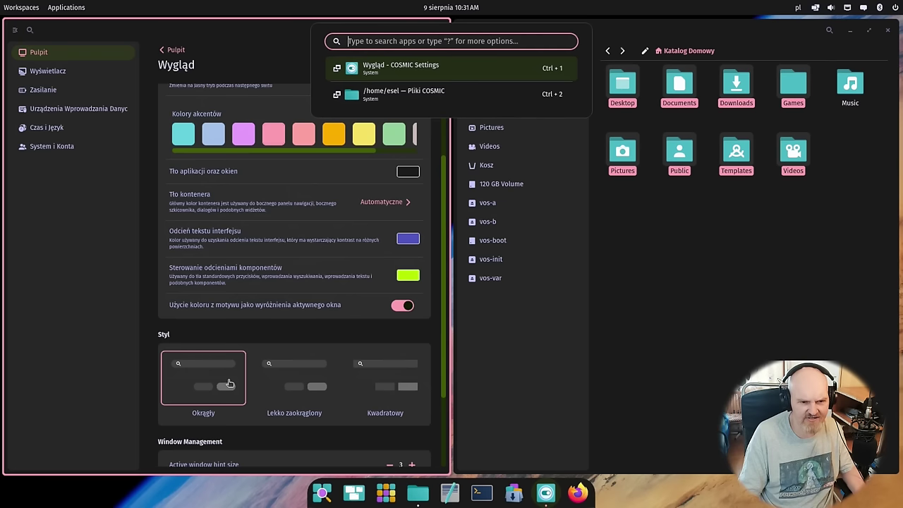
click(149, 295)
Set the active window hint size to 8
scroll(157, 282, down, 3)
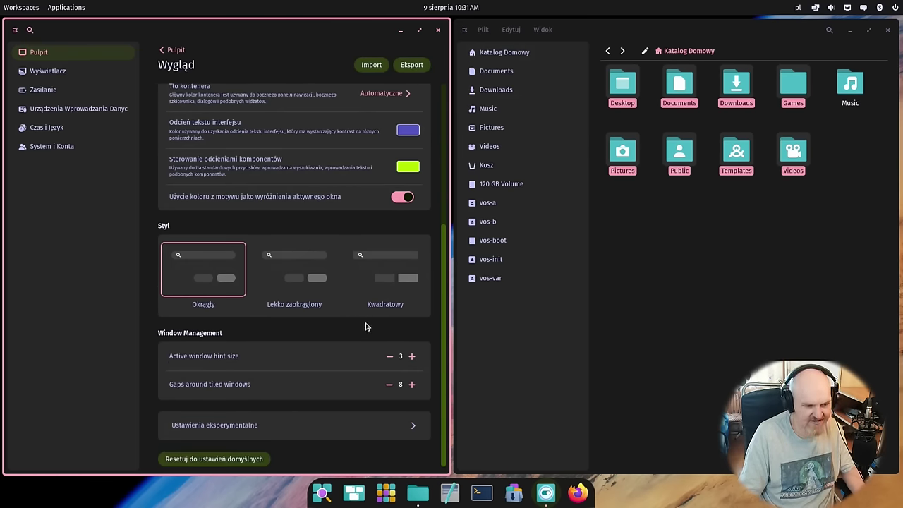
click(413, 356)
click(412, 357)
click(412, 356)
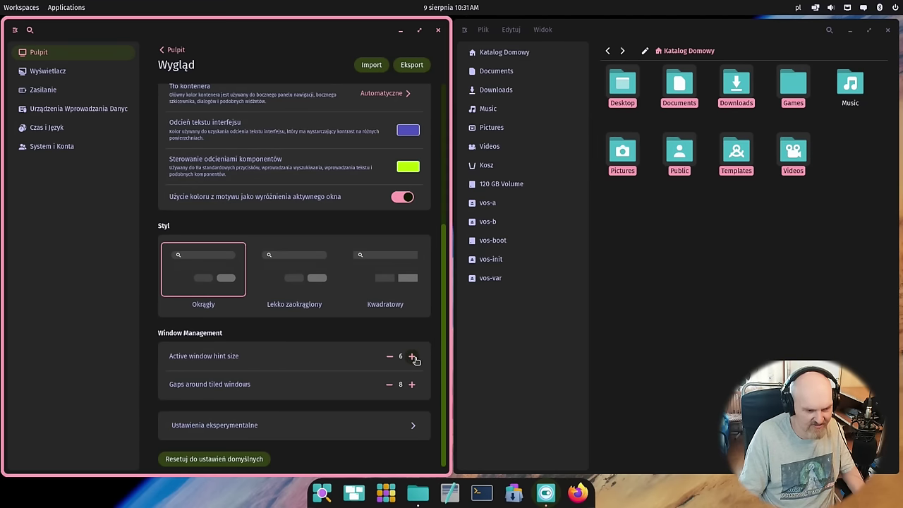
click(412, 357)
click(413, 357)
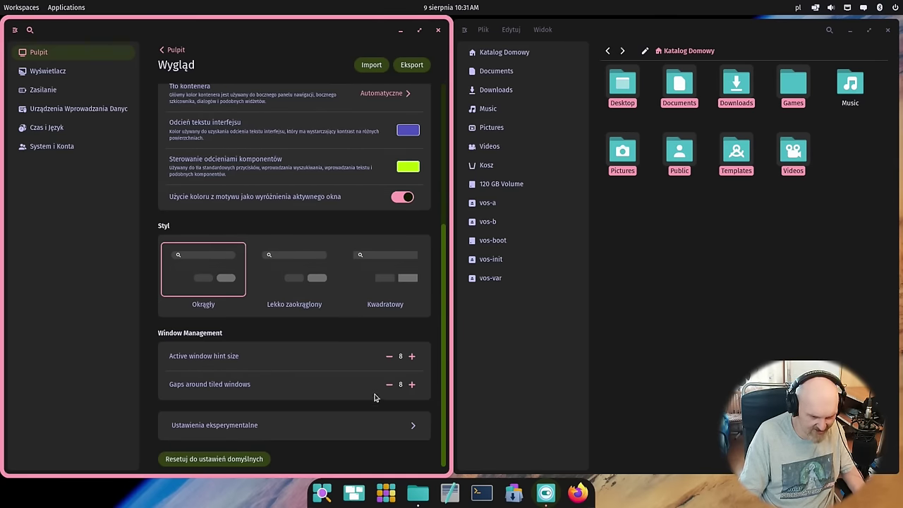
Set the gaps around tiled windows to 12
click(413, 385)
click(413, 385)
click(412, 385)
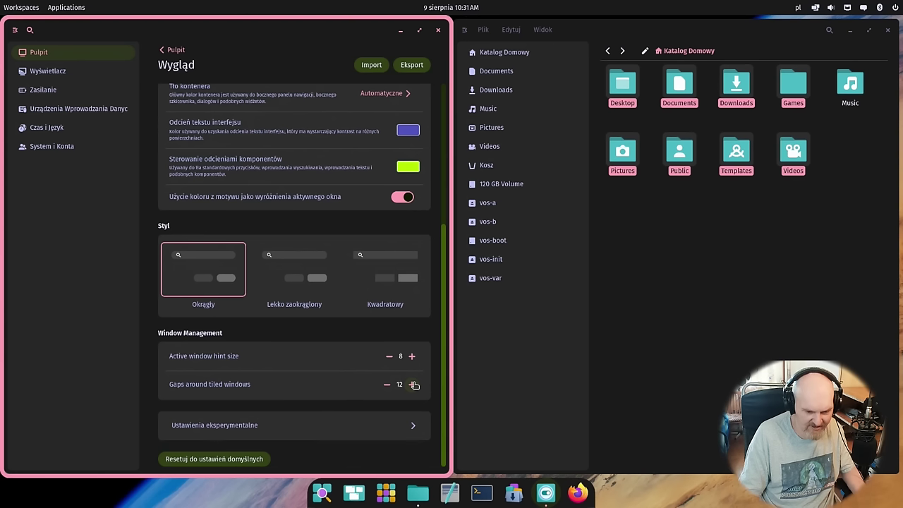
In the experimental settings, try the Pop, Ubuntu-Mono-Dark and GNOME icon themes and set the icon theme to Humanity-Dark
click(294, 426)
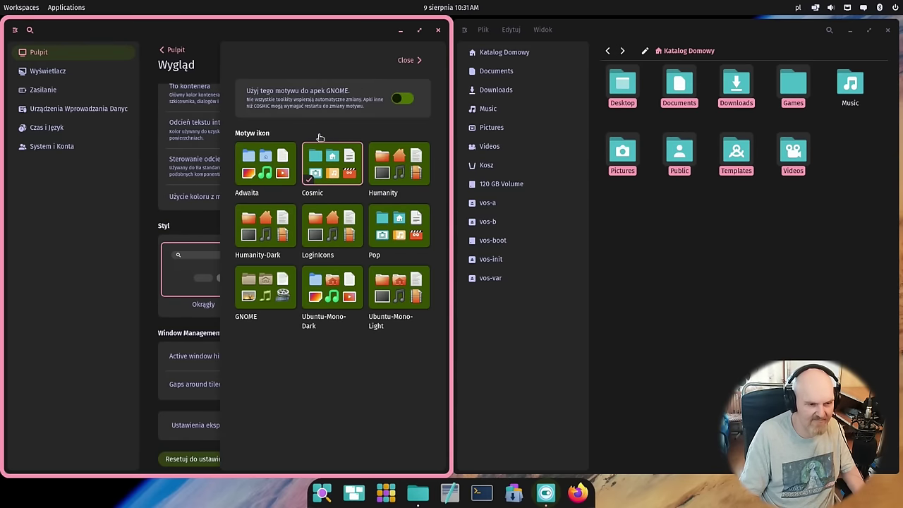
click(400, 227)
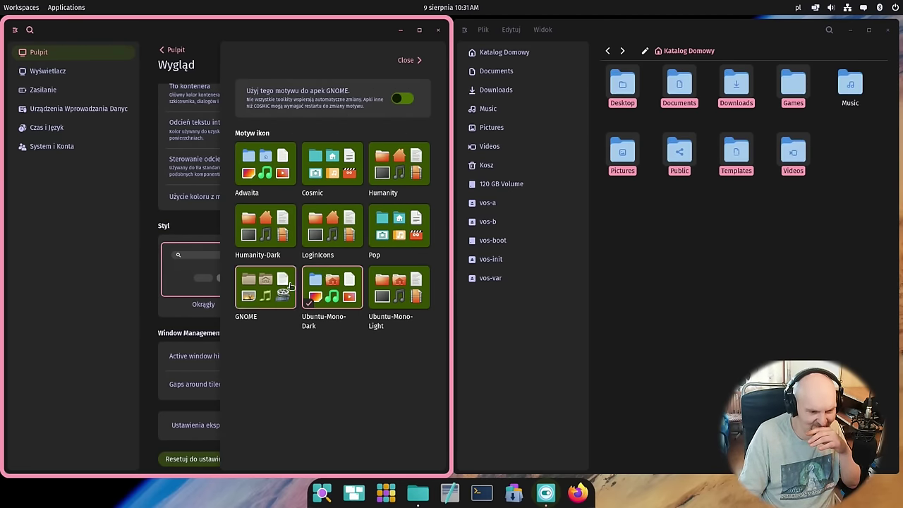
click(284, 288)
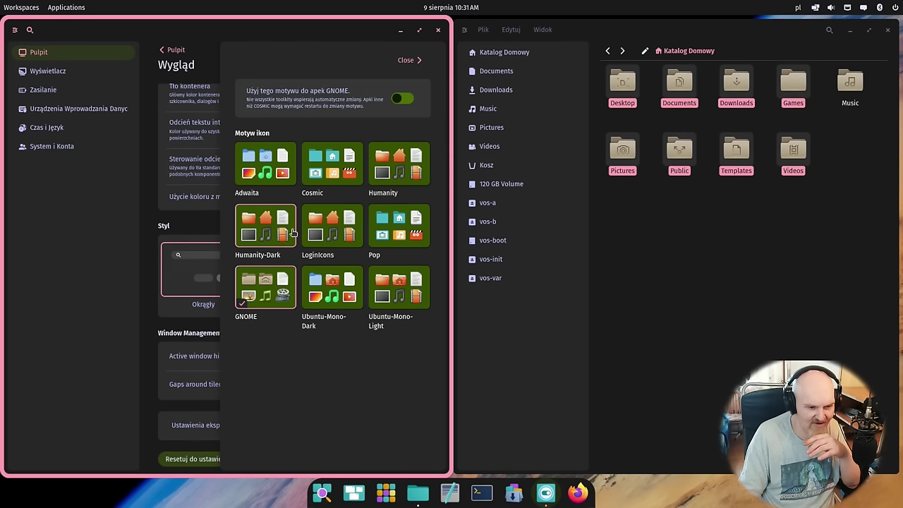
click(276, 235)
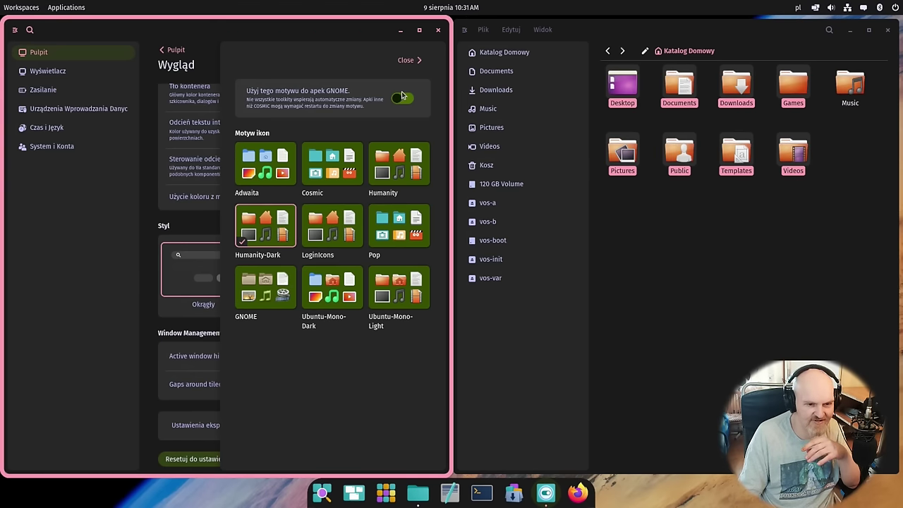
click(408, 62)
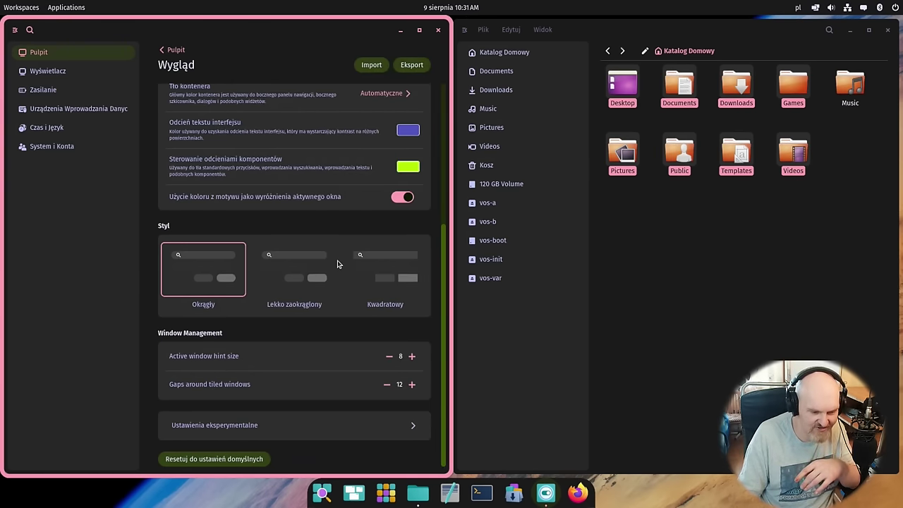
Try violet #6246EC and lilac #A89CE3 as the container background and set it to muted purple #8E87B2
scroll(345, 268, up, 5)
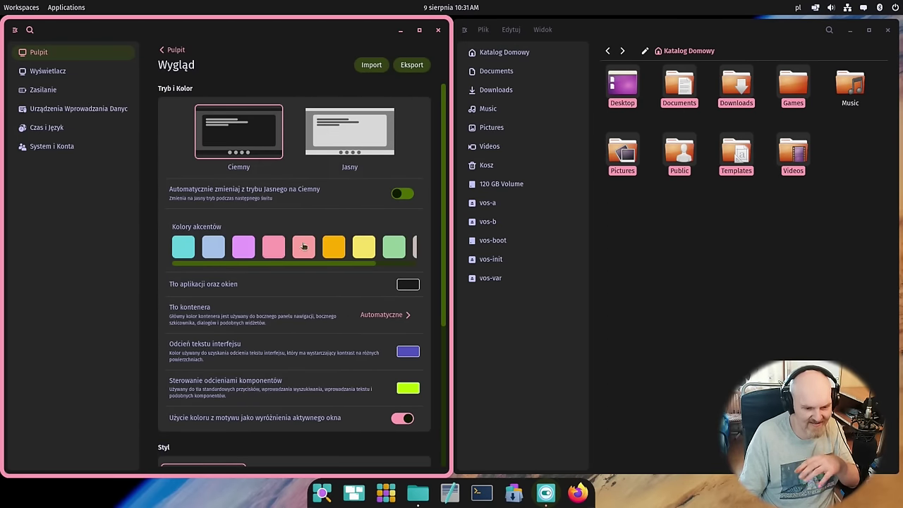
click(351, 252)
click(354, 170)
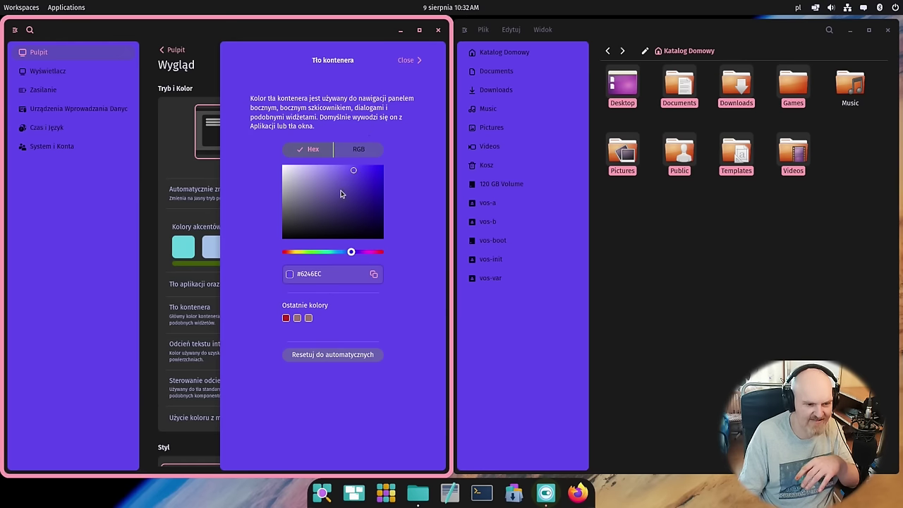
click(343, 193)
click(313, 173)
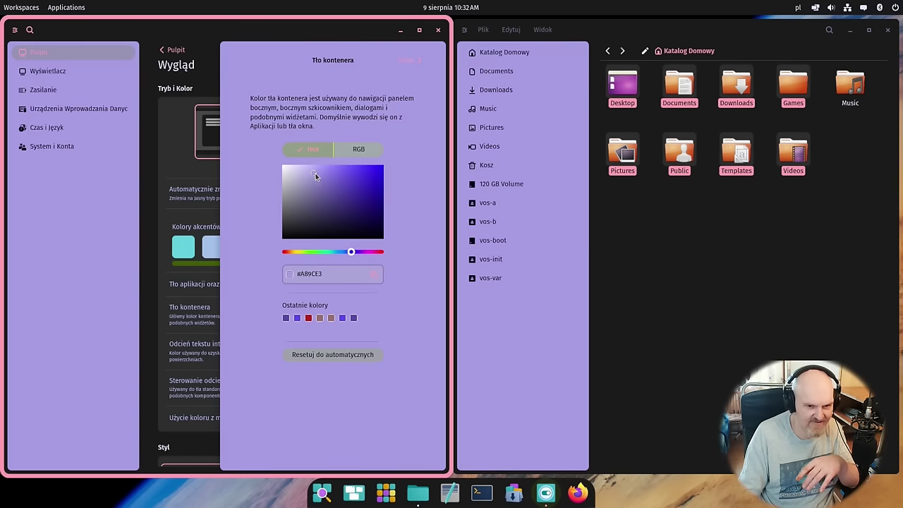
click(306, 187)
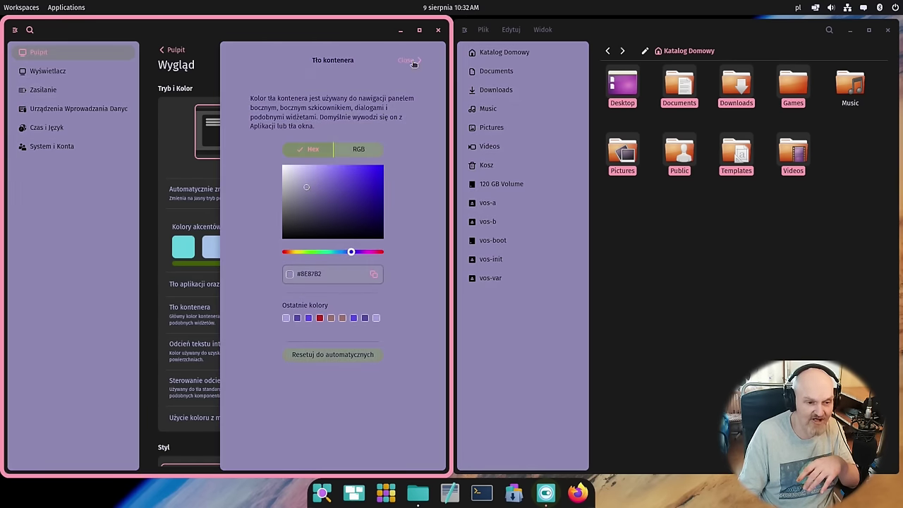
click(410, 62)
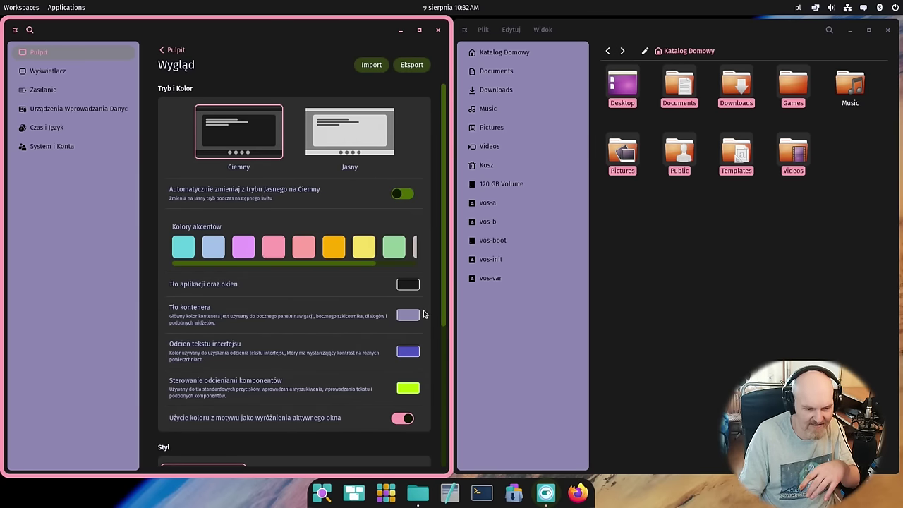
Reset the container background colour to automatic
click(415, 314)
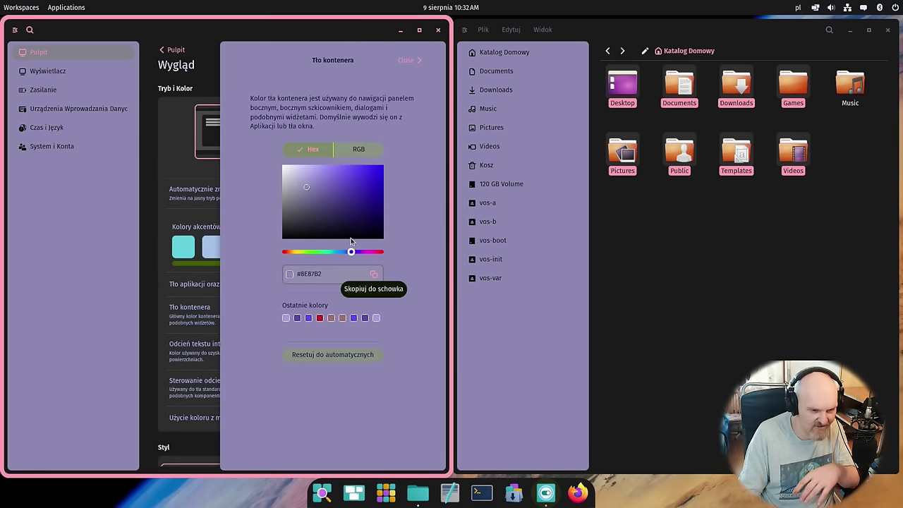
click(312, 355)
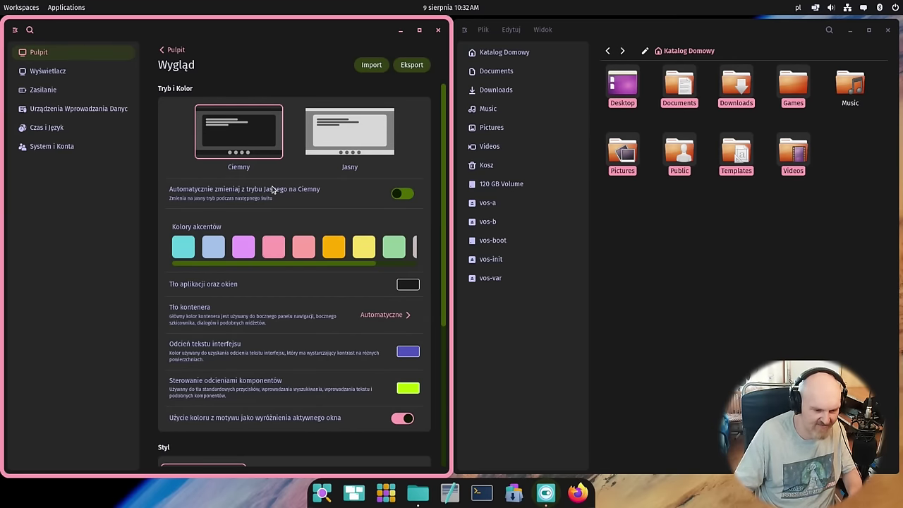
scroll(326, 262, down, 5)
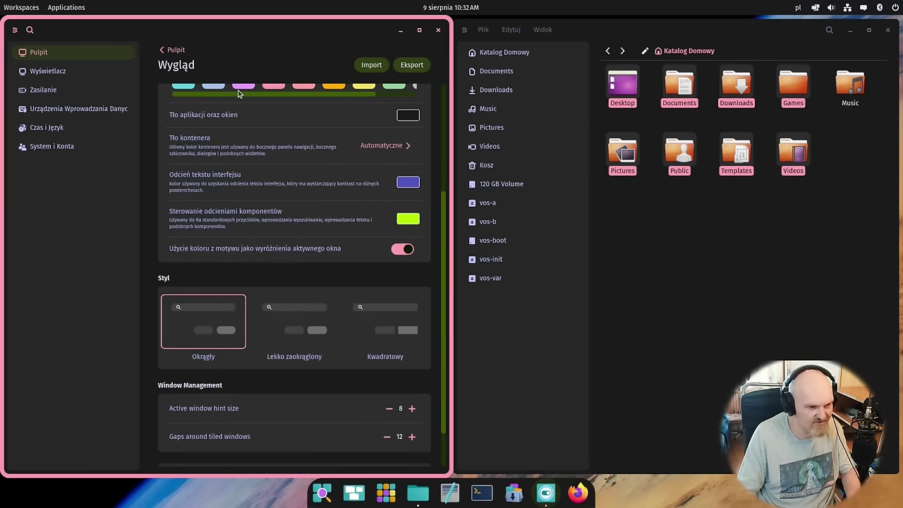
In the desktop's Panel settings, try automatic hiding of the panel and switch it back off
click(168, 50)
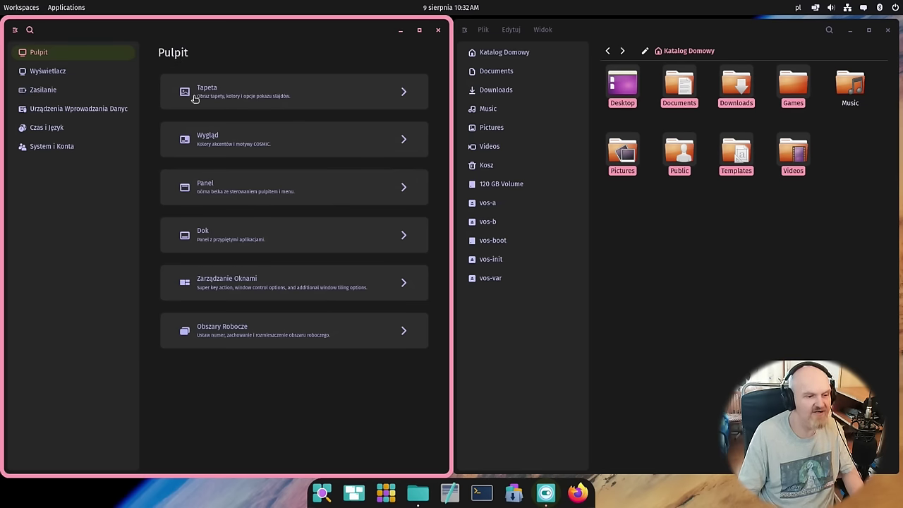
click(242, 181)
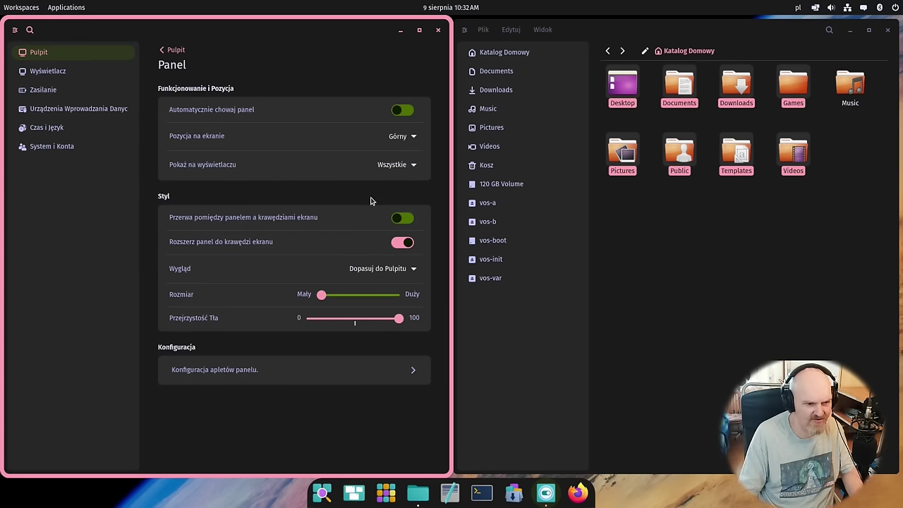
click(405, 111)
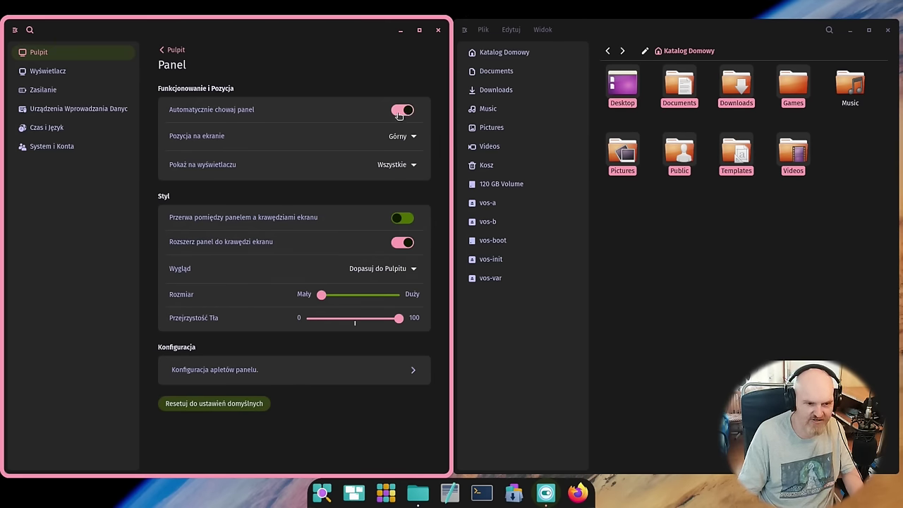
click(401, 112)
Try placing the panel on the screen's left edge (Lewy), look at its display choices, and return it to Górny
click(398, 137)
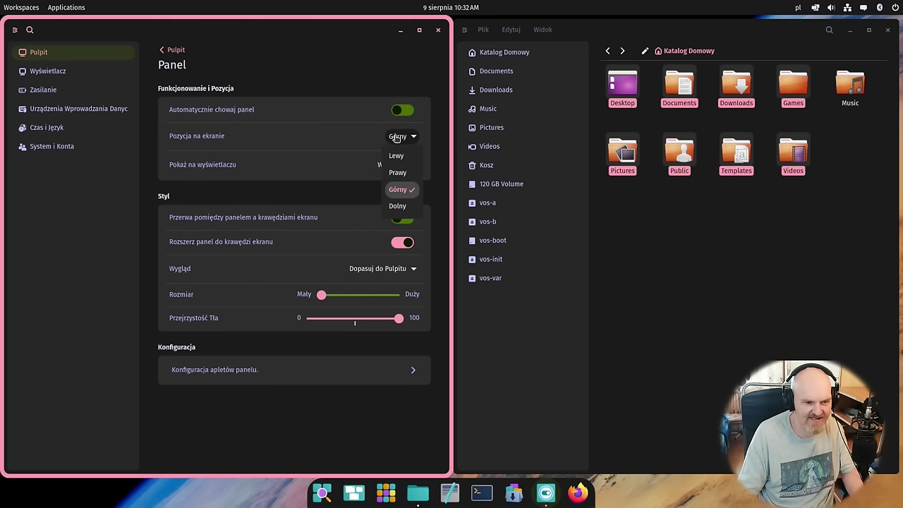
click(395, 155)
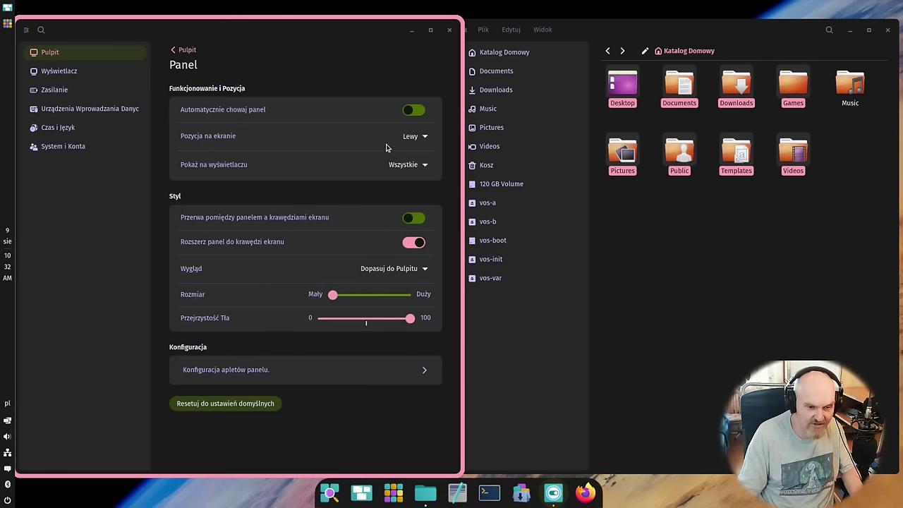
click(413, 165)
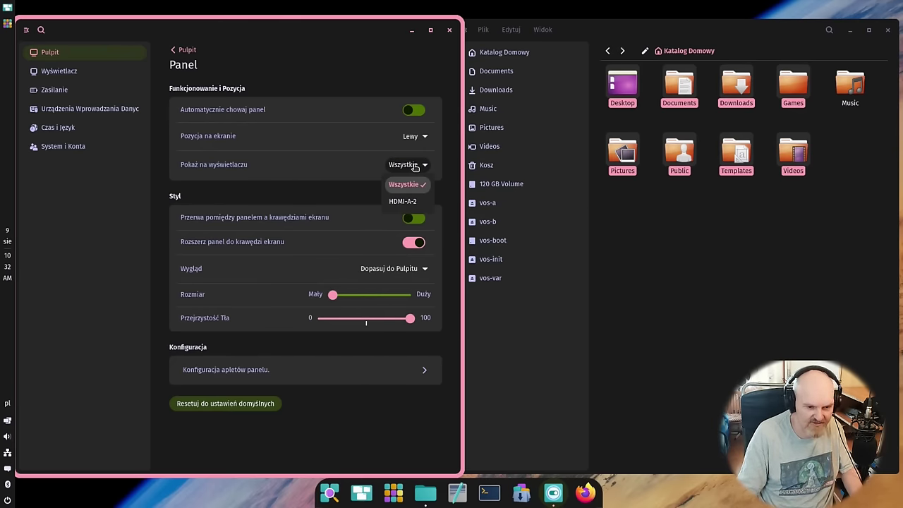
click(388, 136)
click(415, 136)
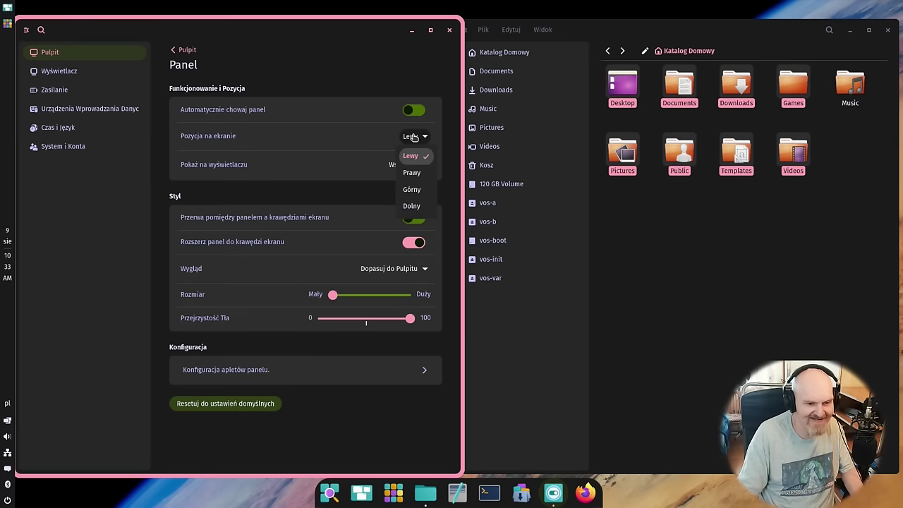
click(411, 190)
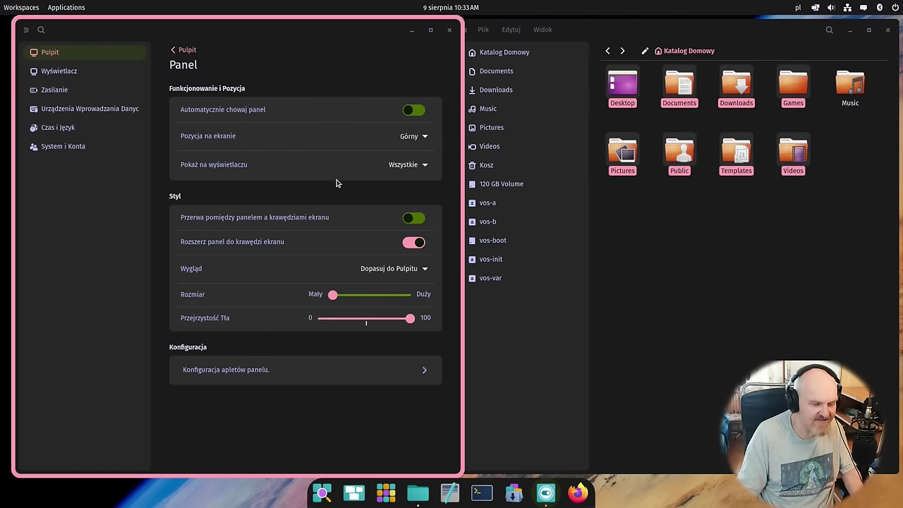
Try a gap around the panel, a larger size and a lower background transparency value, and reset the panel to its defaults
click(417, 220)
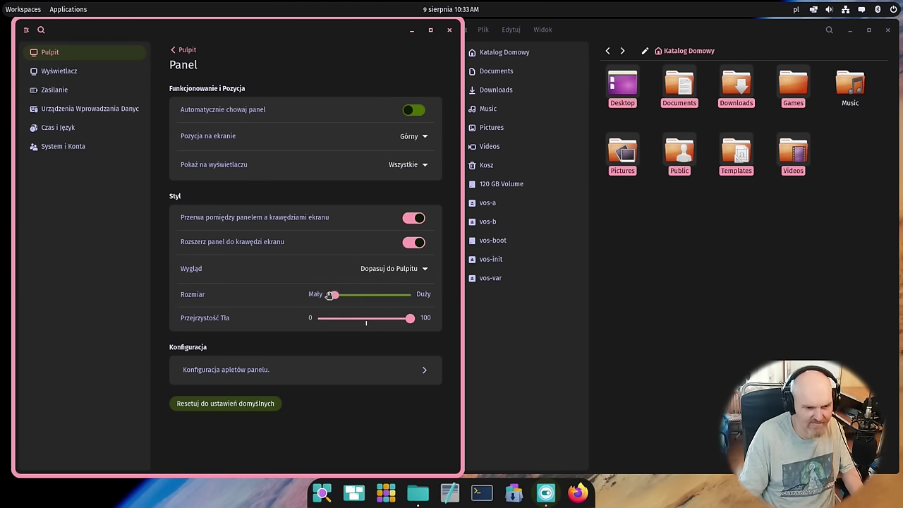
drag(330, 295, 339, 320)
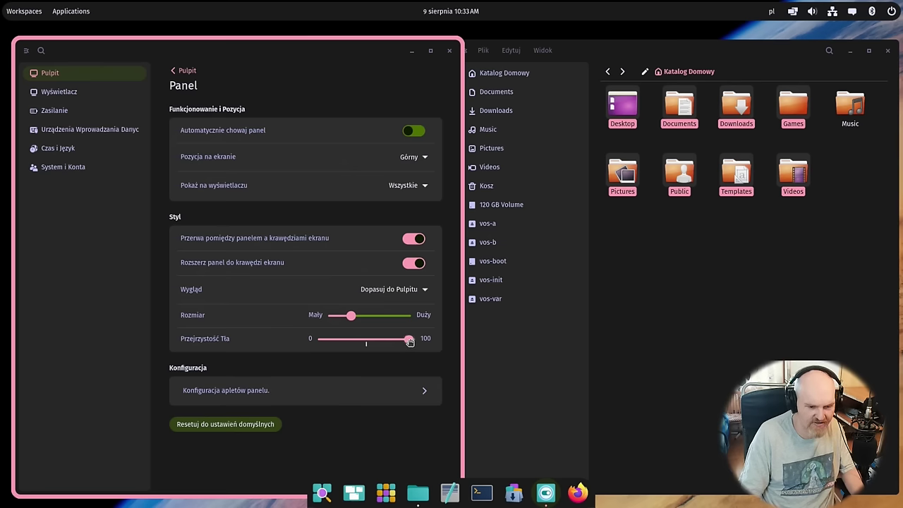
drag(410, 339, 352, 342)
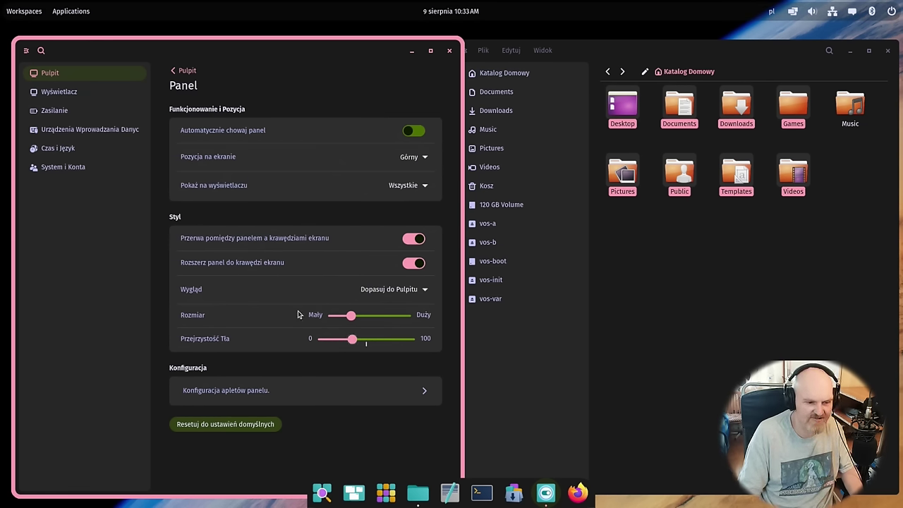
click(275, 425)
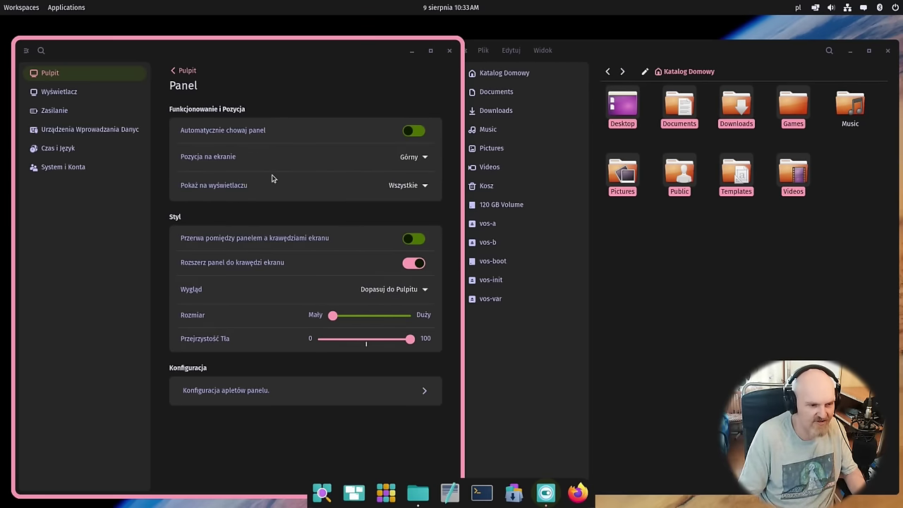
In the desktop's Dok settings, try disabling the dock and re-enable it
click(187, 70)
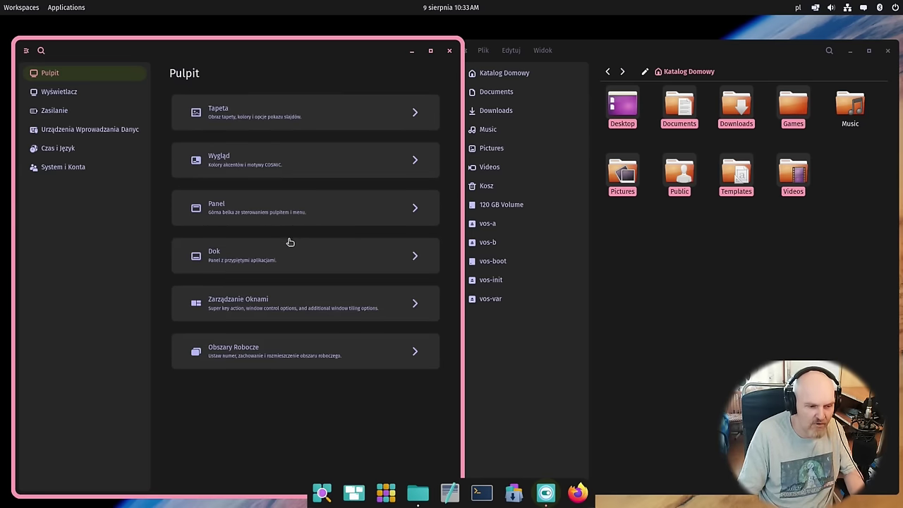
click(276, 264)
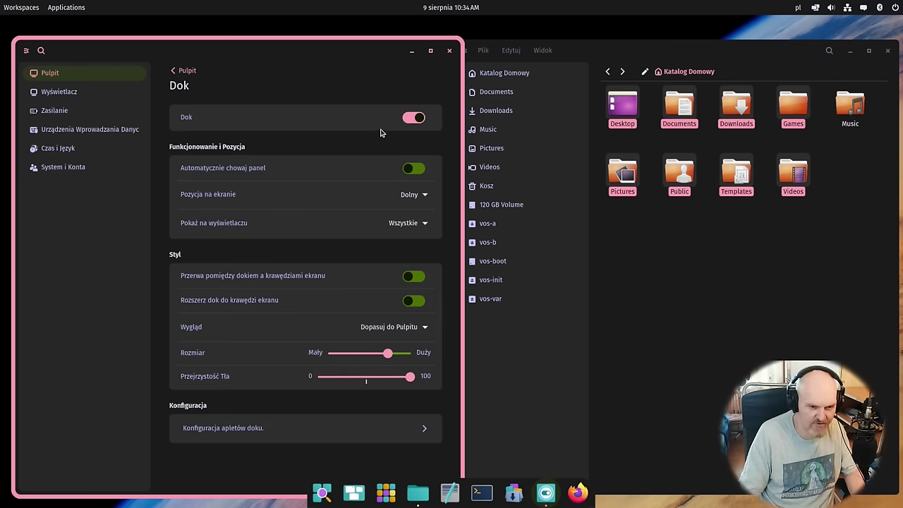
click(413, 117)
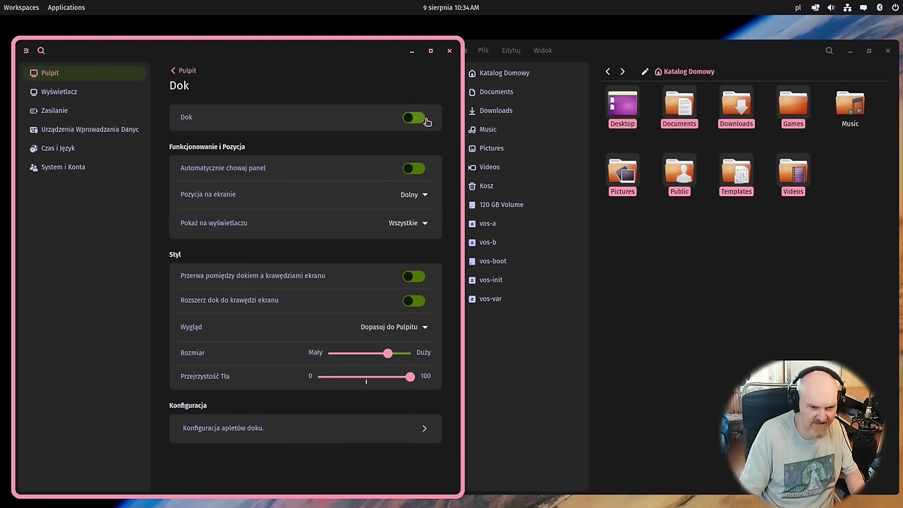
click(422, 118)
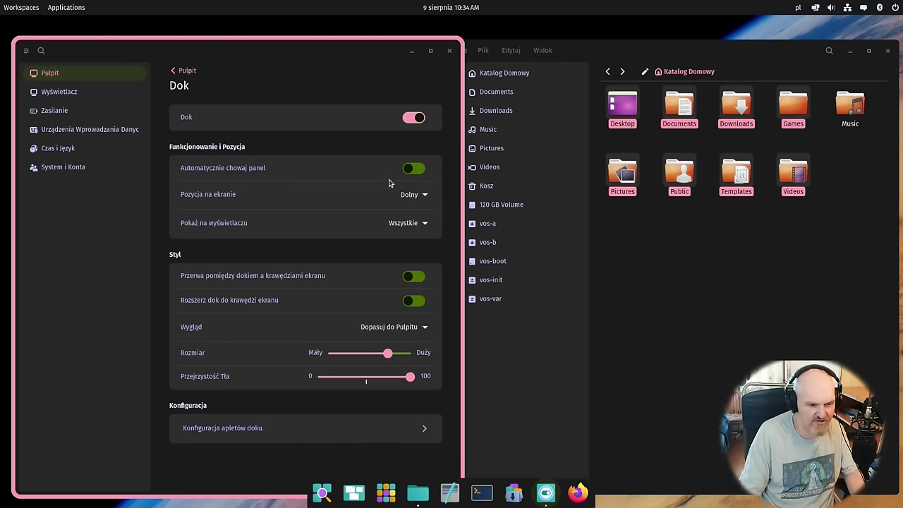
Try placing the dock on the screen's right edge (Prawy) and return it to Dolny
click(408, 196)
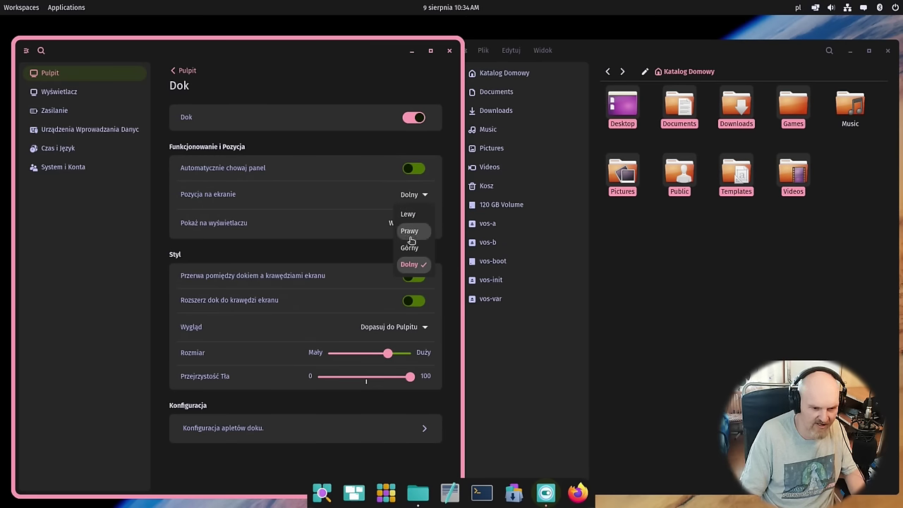
click(409, 231)
click(413, 196)
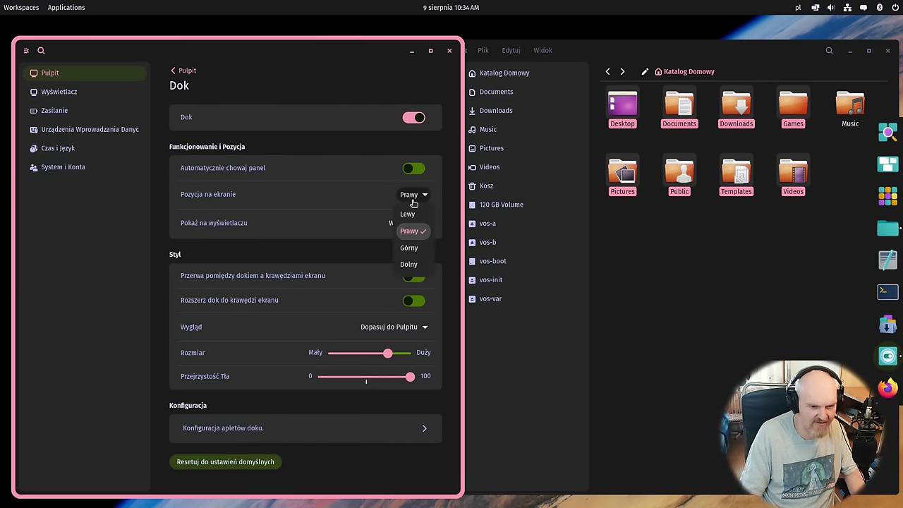
click(408, 264)
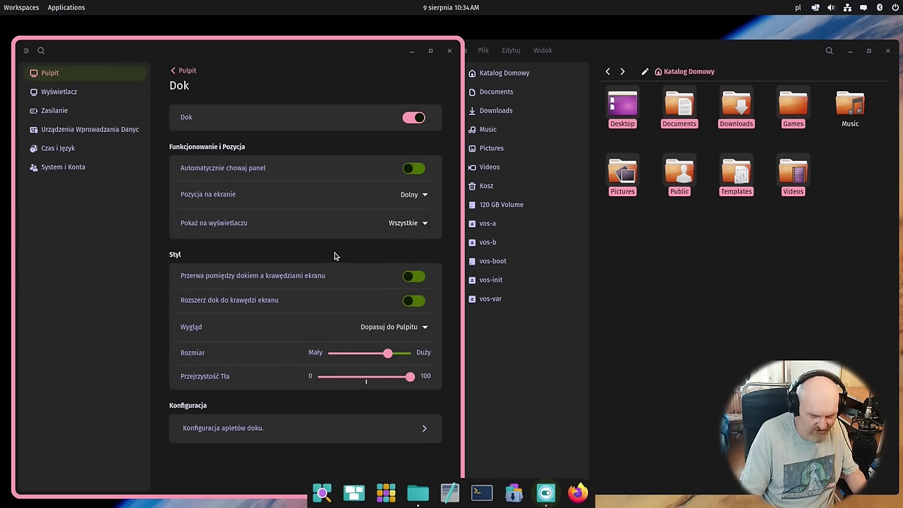
Enable the gap between the dock and the screen edges, and try extending the dock to the edges
click(414, 279)
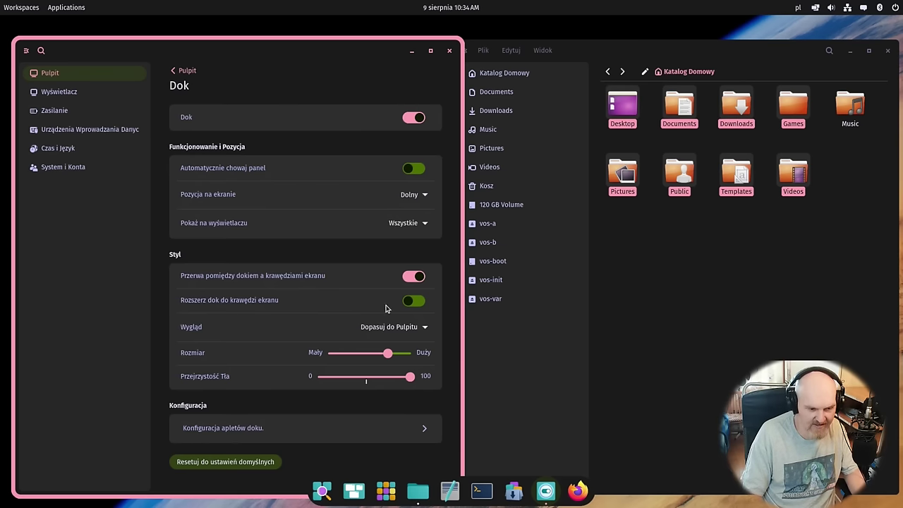
click(420, 304)
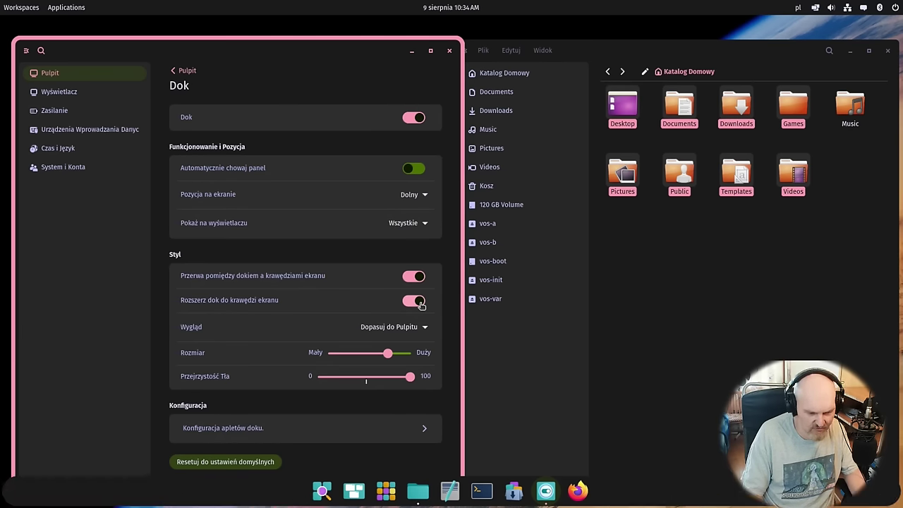
click(420, 304)
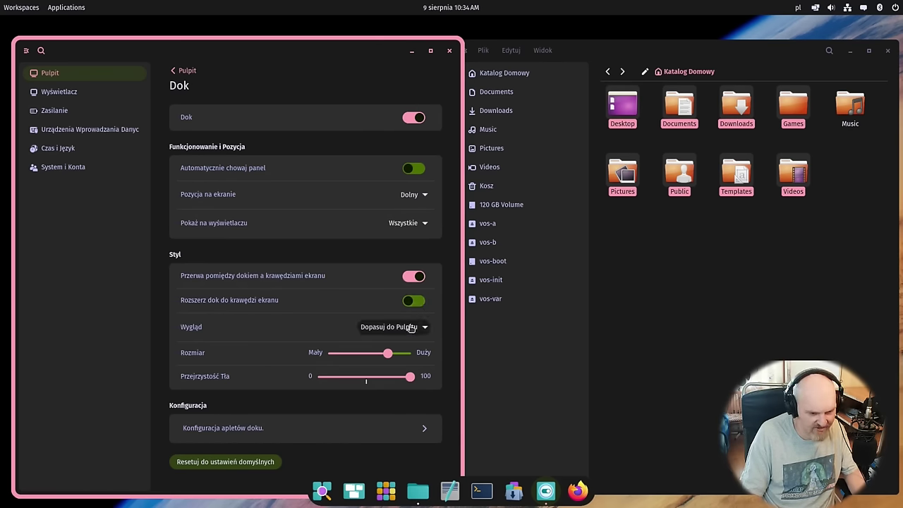
Try the Jasny and Ciemny dock appearances, extend the dock to the screen edges, and restore the appearance to Dopasuj do Pulpitu
click(411, 328)
click(407, 297)
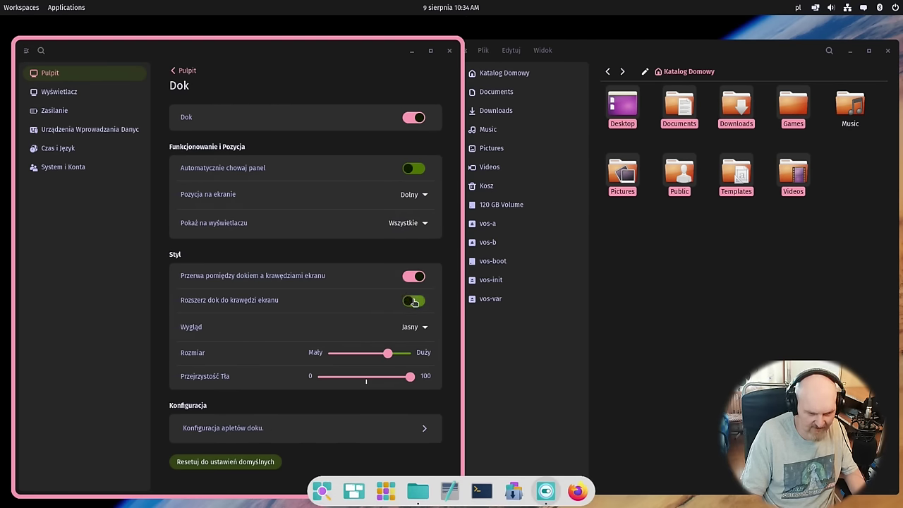
click(413, 326)
click(415, 307)
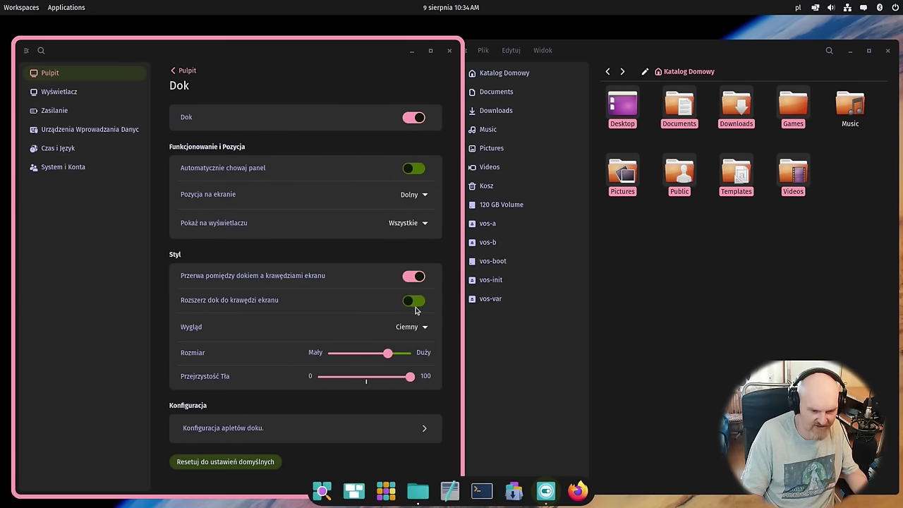
click(415, 303)
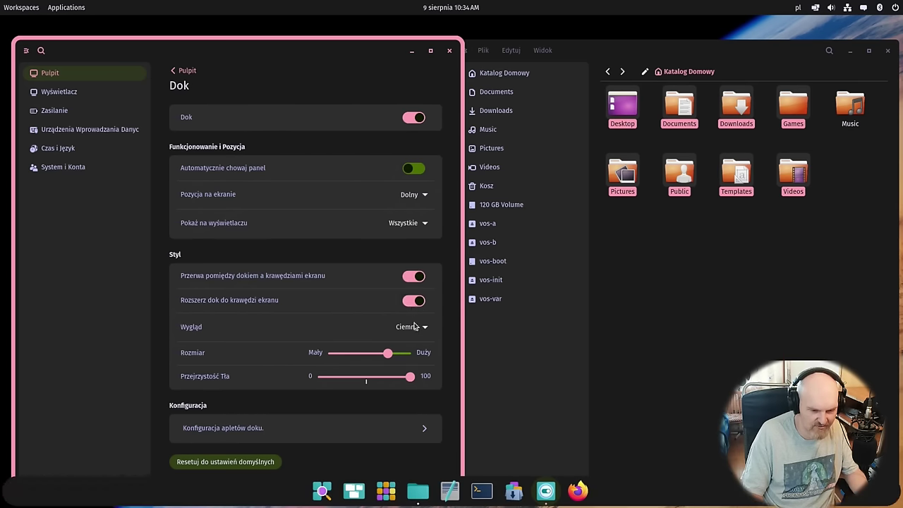
click(415, 327)
click(429, 275)
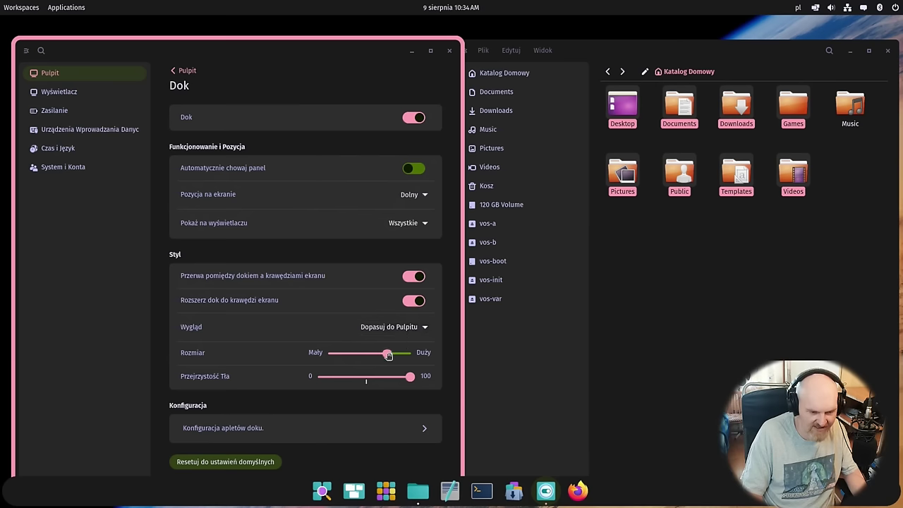
Reduce the dock to about medium size, set its background transparency value to about 50, and stop extending it to the screen edges
drag(388, 354, 368, 389)
click(393, 329)
click(403, 308)
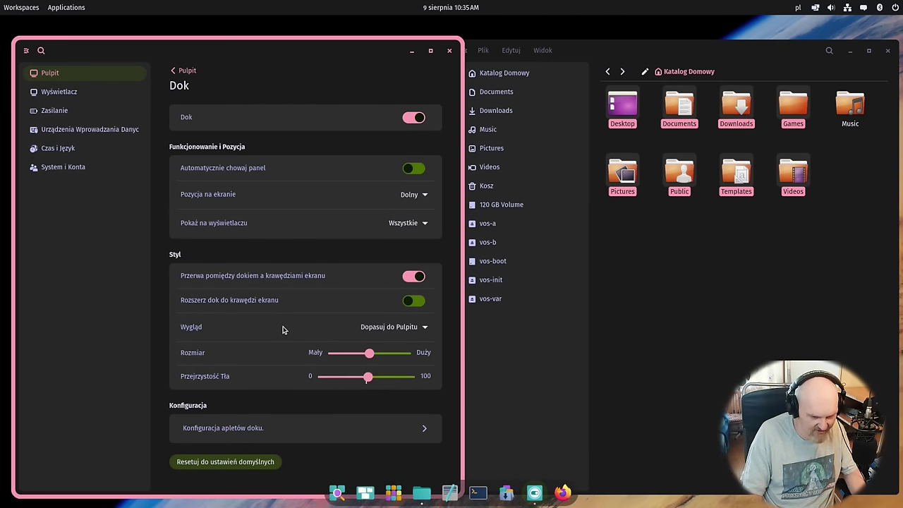
Examine the dock's applet configuration and the list of applets that can be added
click(335, 429)
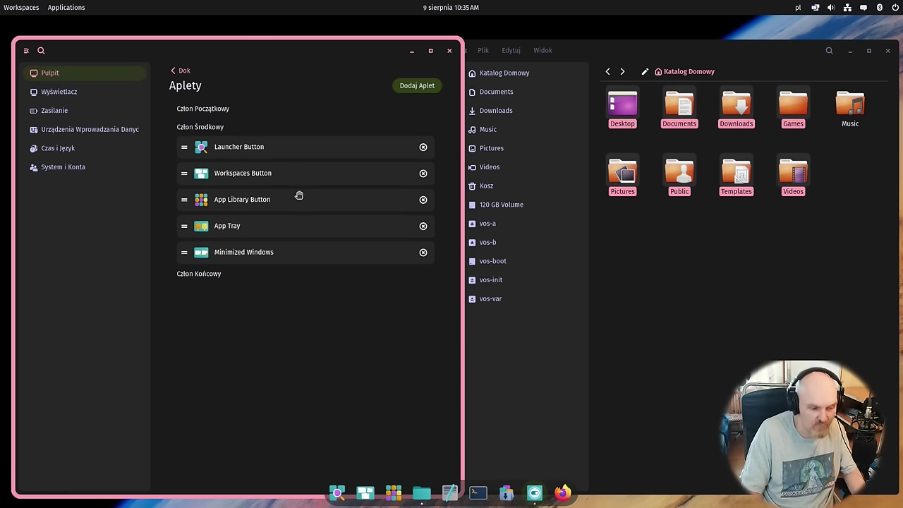
click(402, 85)
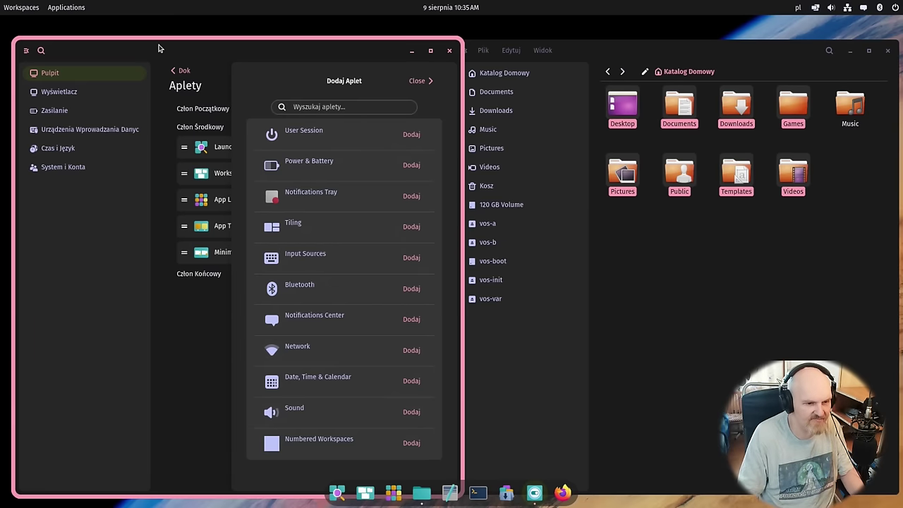
click(414, 81)
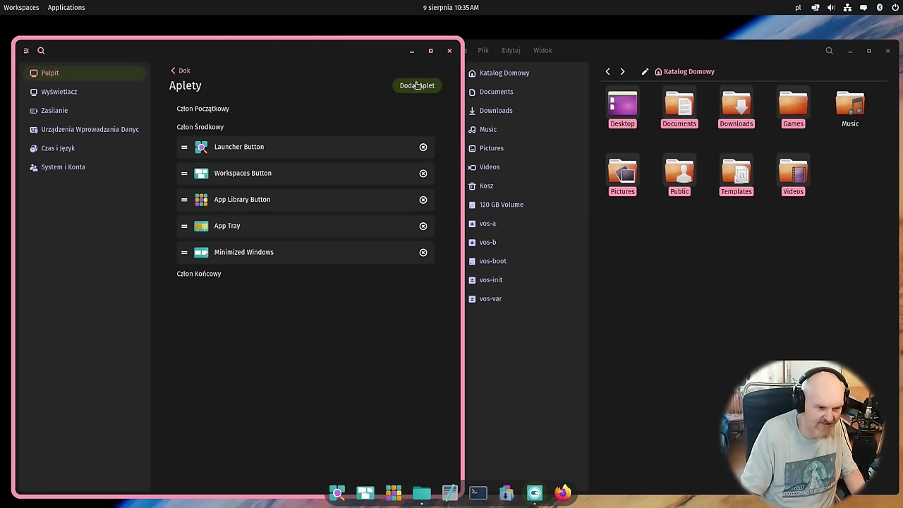
In the desktop's workspace settings, set multi-monitor behaviour to workspaces shared across displays
click(49, 73)
click(289, 344)
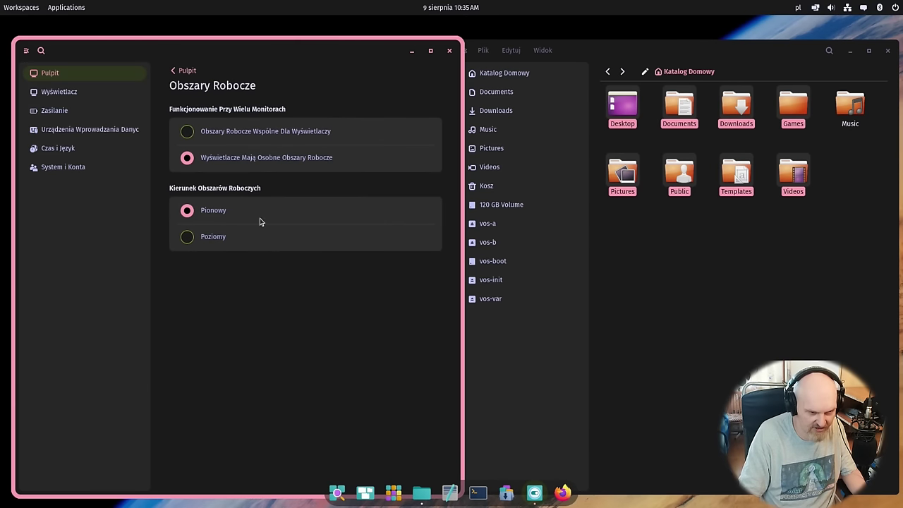
click(274, 140)
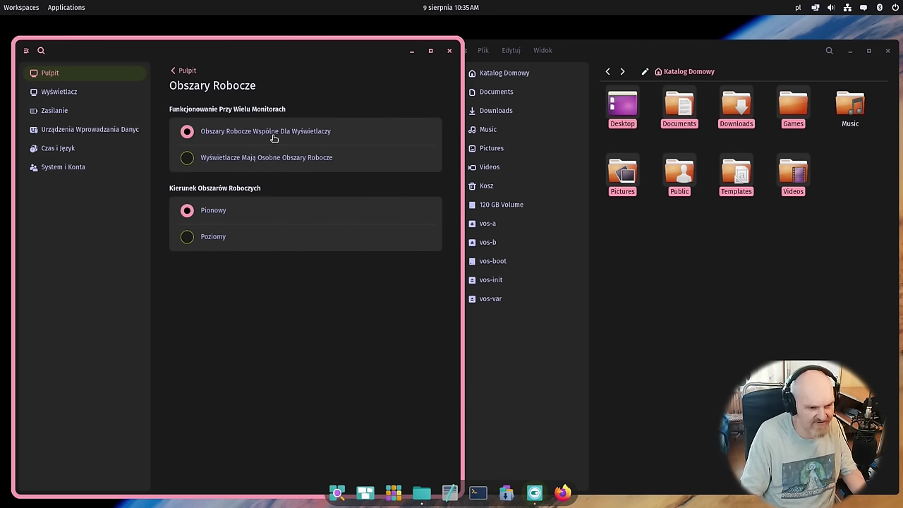
Give each display separate workspaces, set the workspace direction to Poziomy, and check the layout in the workspace overview
click(247, 155)
click(209, 243)
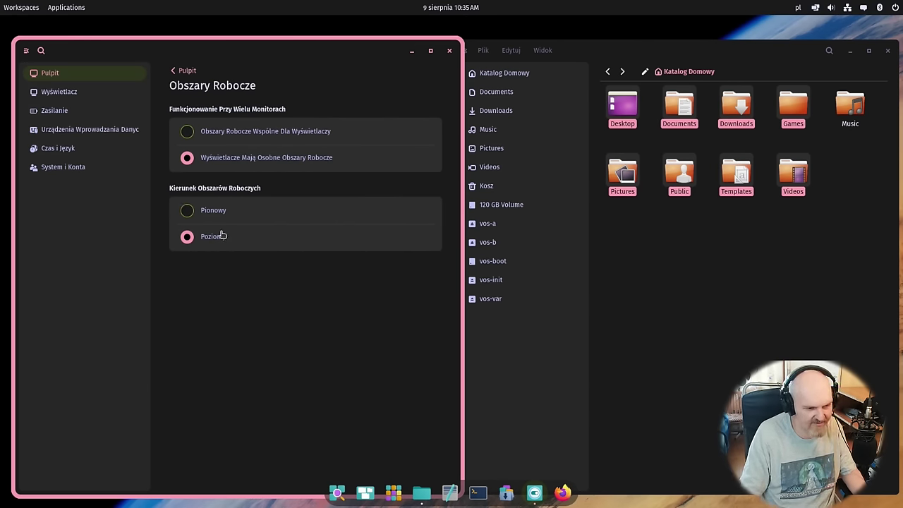
click(390, 496)
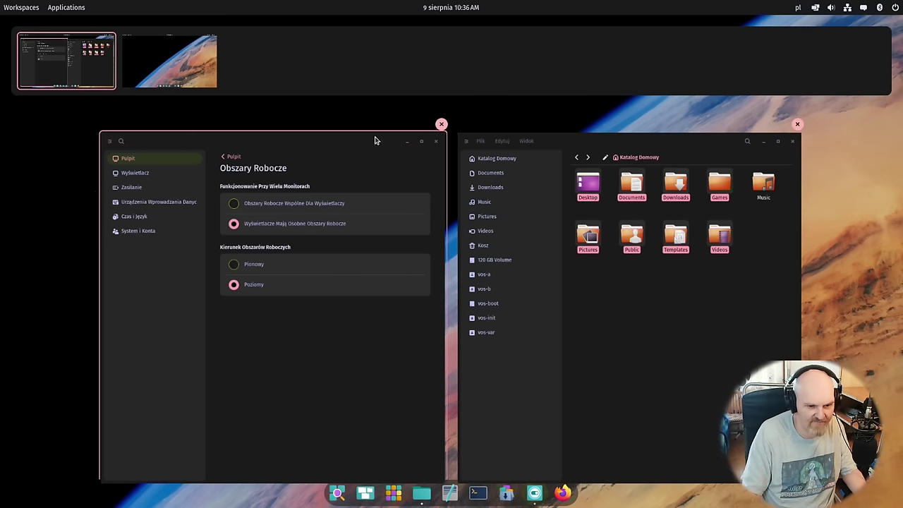
click(240, 267)
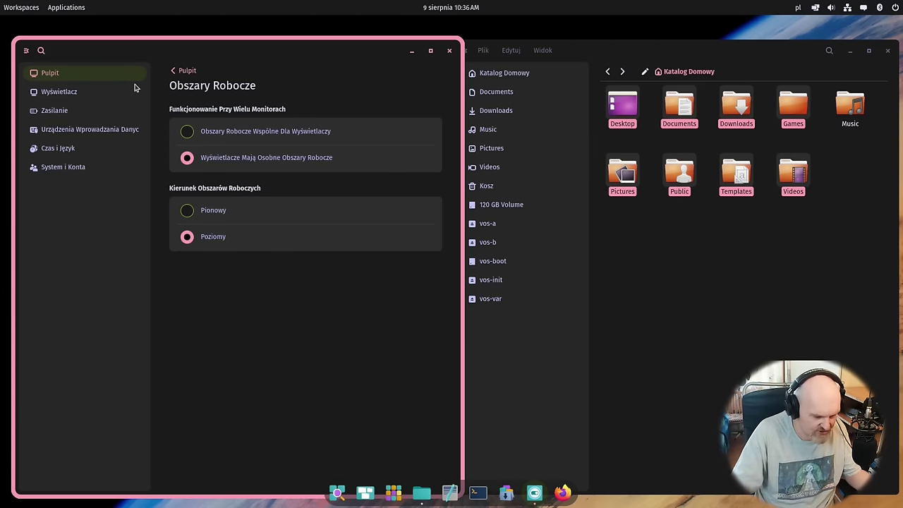
In the desktop's window management settings, set the Super key action to Open Applications and test the key
click(188, 72)
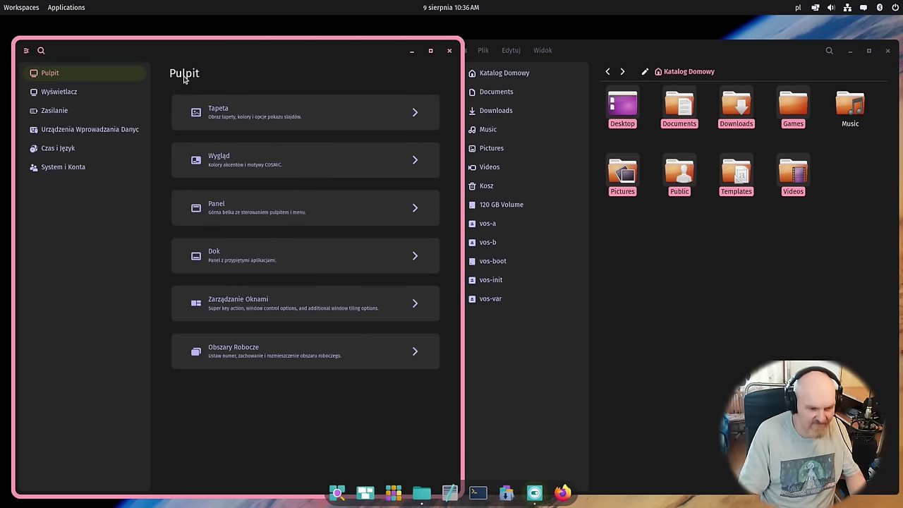
click(280, 308)
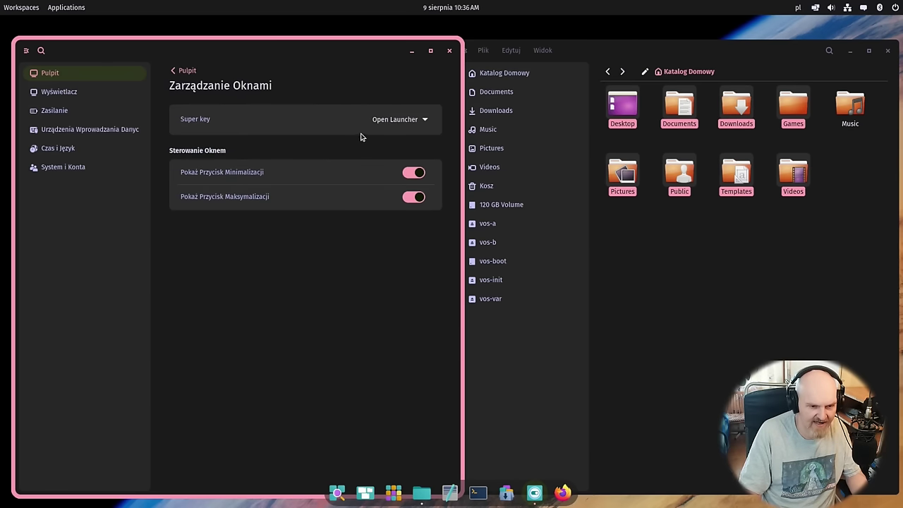
click(398, 123)
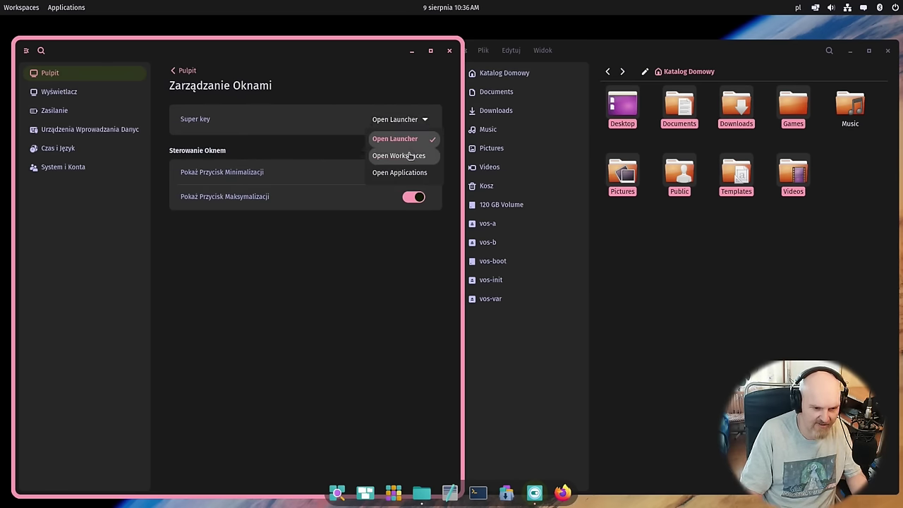
click(403, 172)
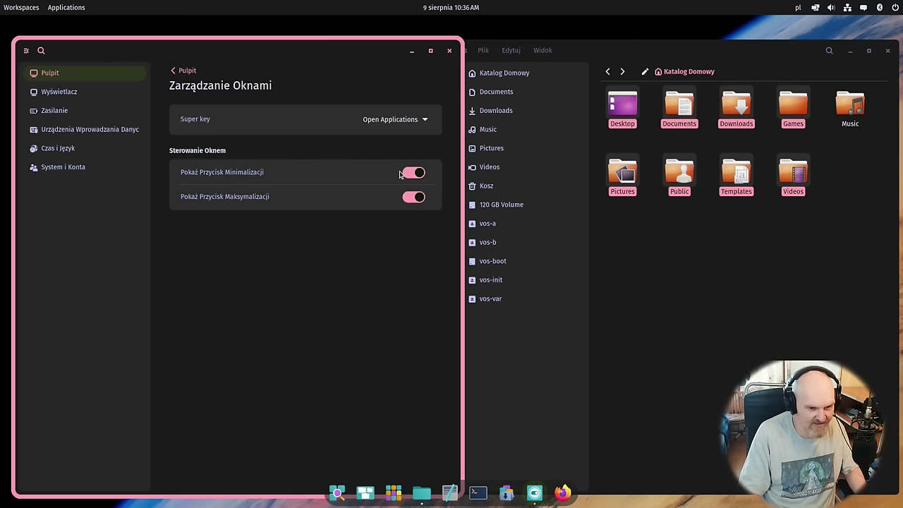
key(super)
key(super)
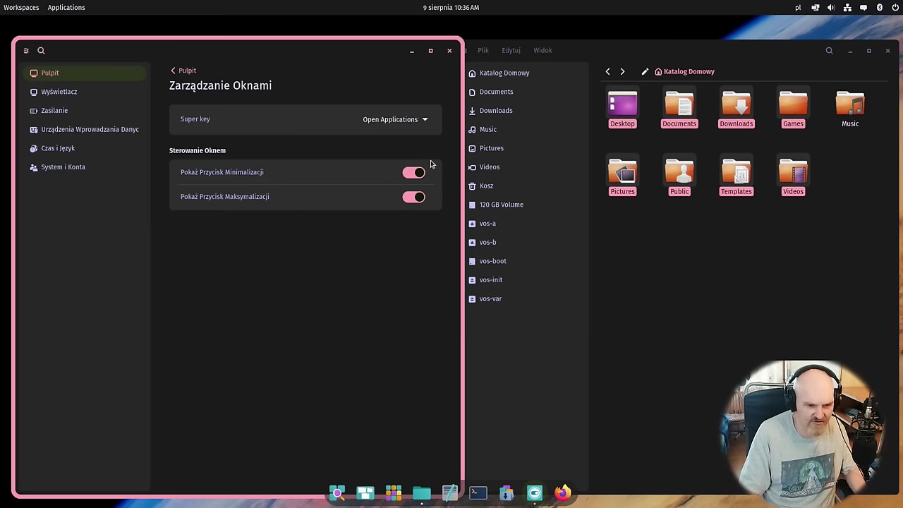
In window management, set the Super key action to Open Workspaces and test it by toggling the workspace overview
click(416, 120)
click(393, 154)
key(super)
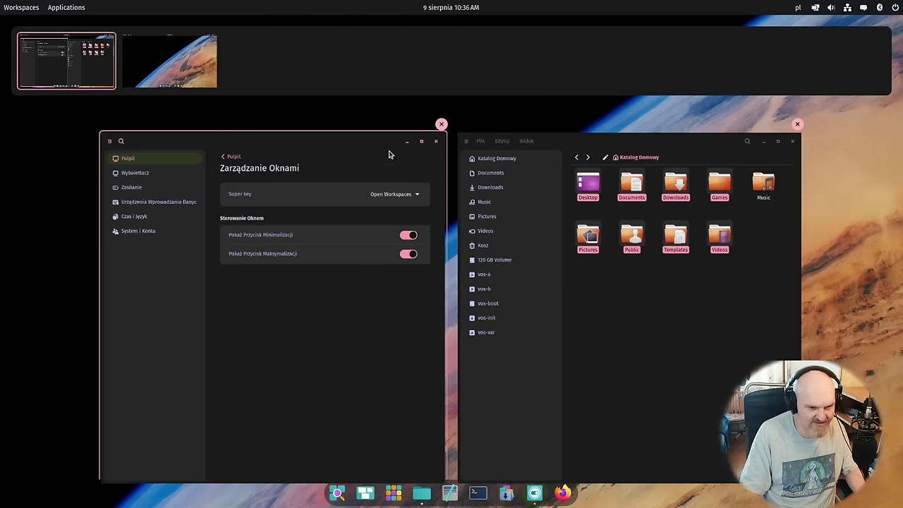
key(super)
key(super)
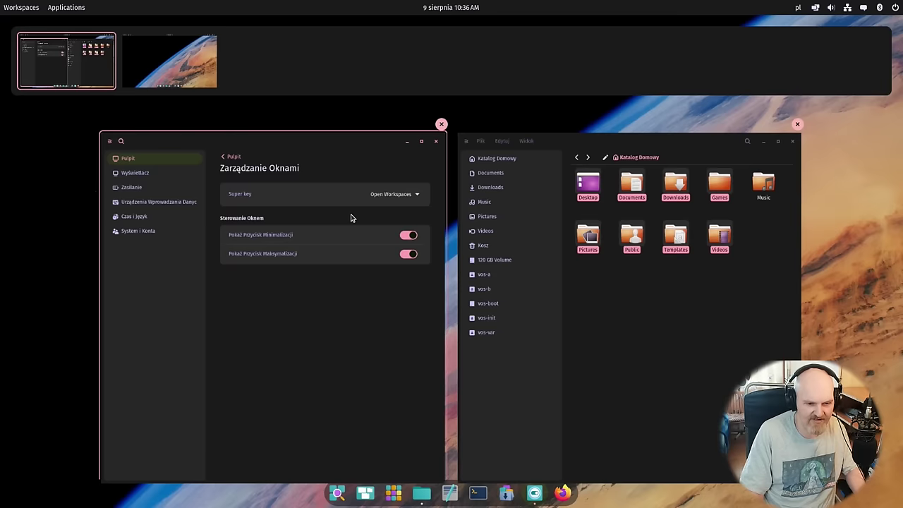
key(super)
Review the display and power settings and the keyboard and mouse options under input devices
click(172, 65)
click(69, 92)
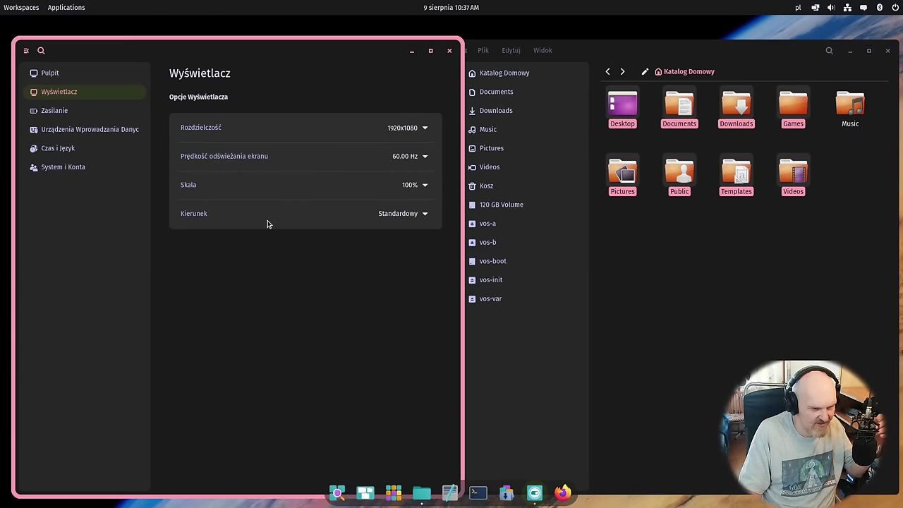
click(65, 115)
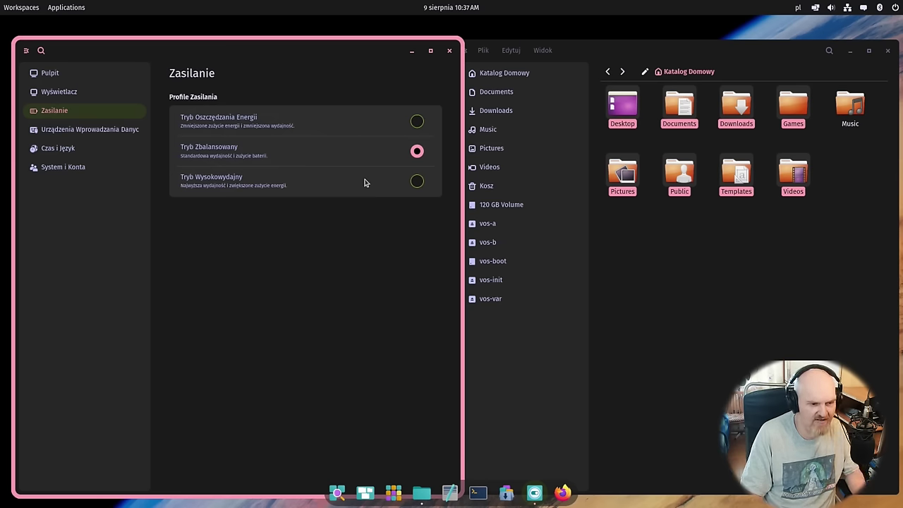
click(65, 130)
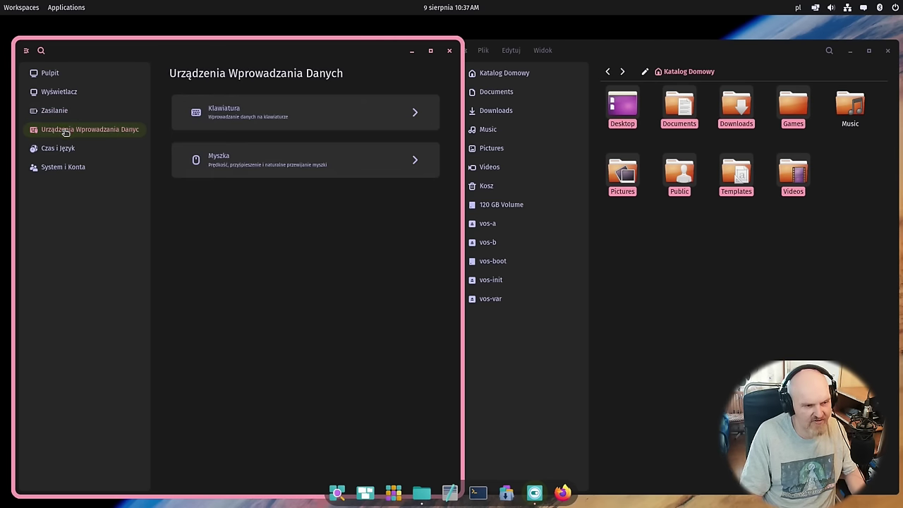
click(295, 126)
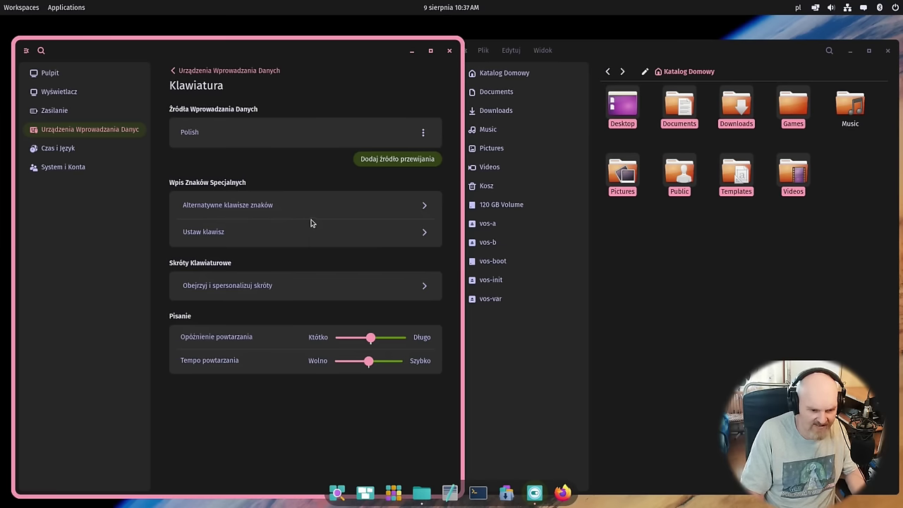
click(108, 132)
click(265, 156)
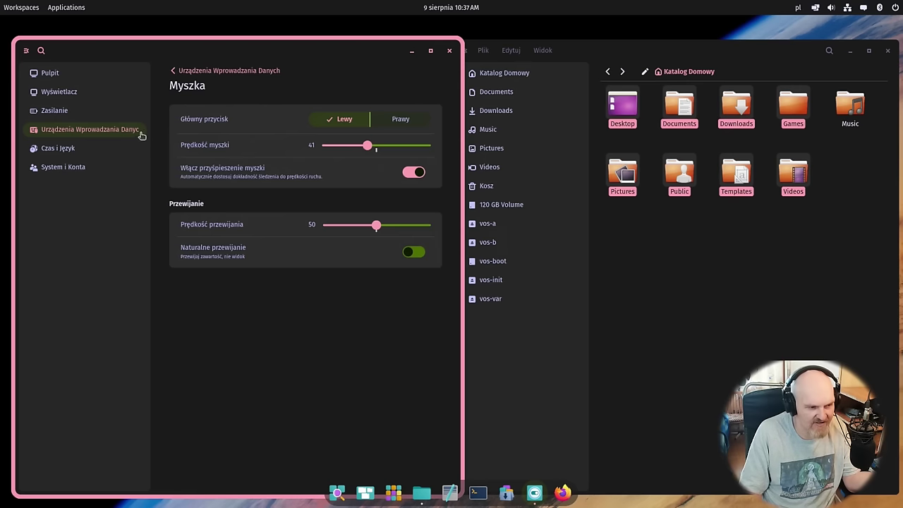
Look through the time and language settings, covering Region i Język and Czas i Data
click(101, 147)
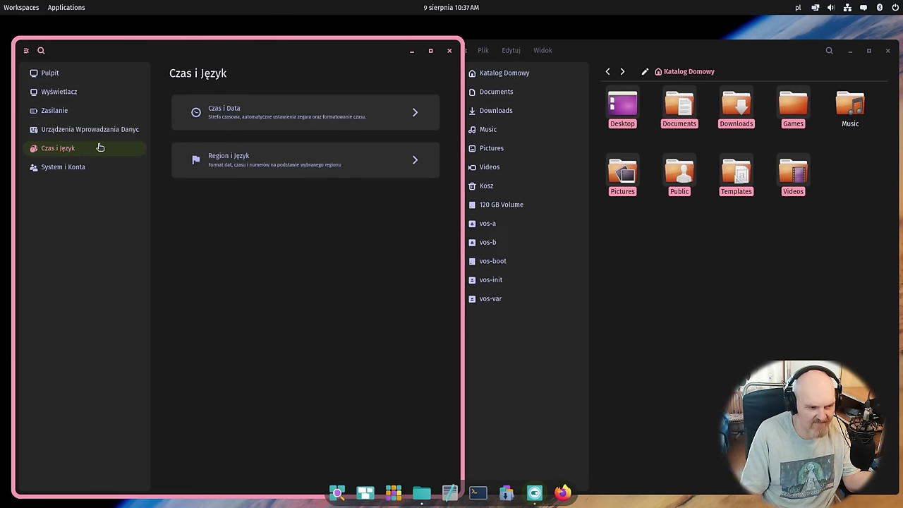
click(253, 153)
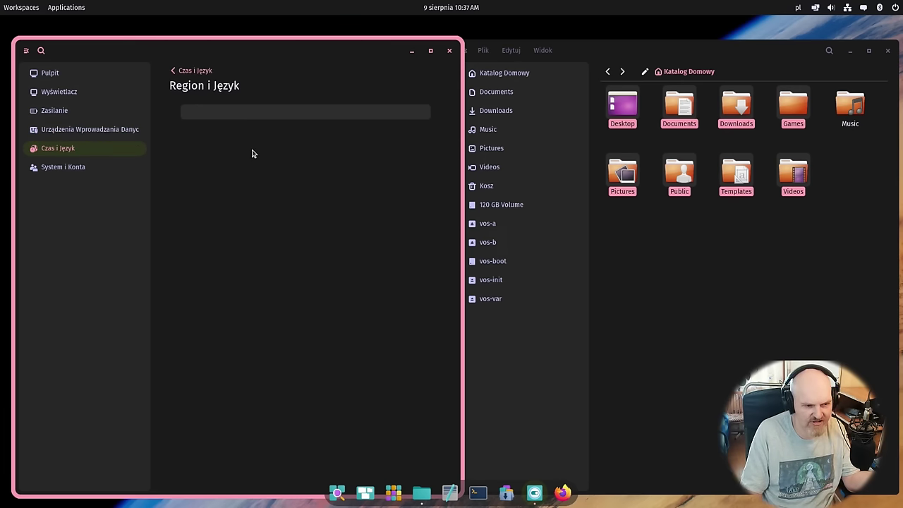
click(204, 75)
click(214, 108)
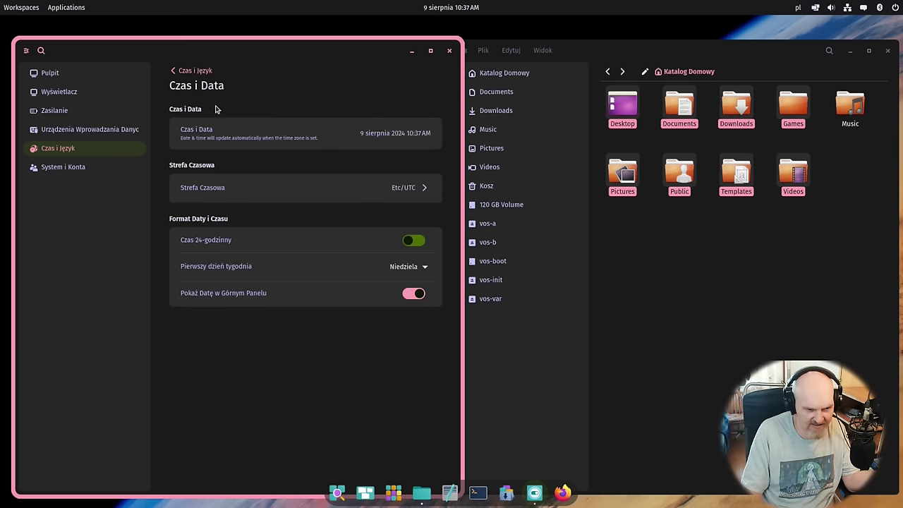
Examine the system and accounts settings, viewing the users page and the hardware and operating system details
click(113, 166)
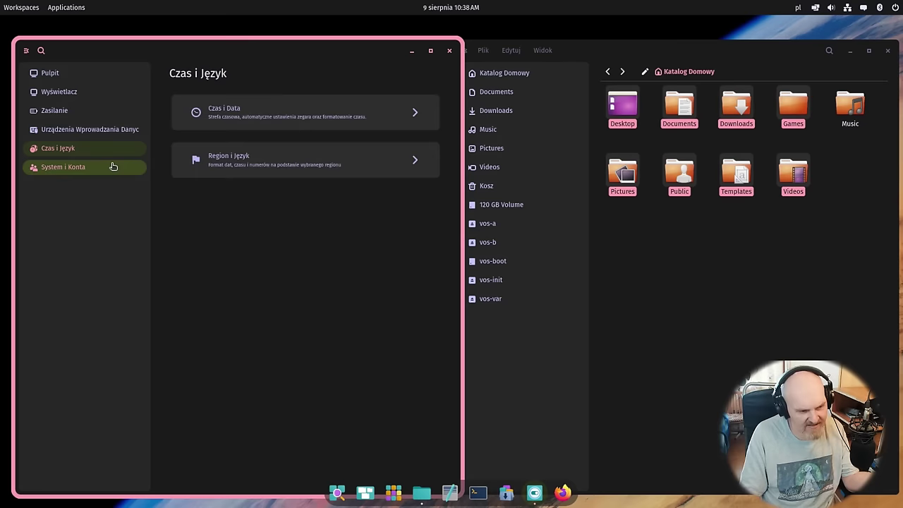
click(297, 115)
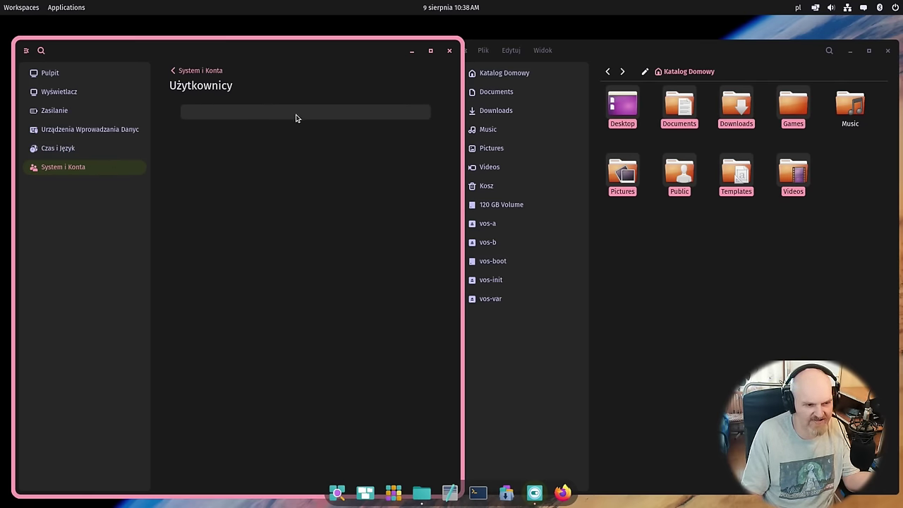
click(187, 71)
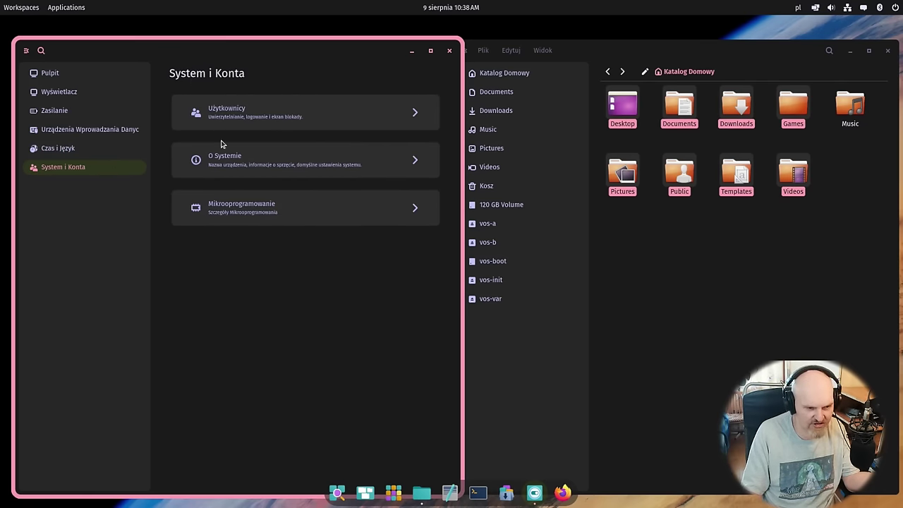
click(229, 162)
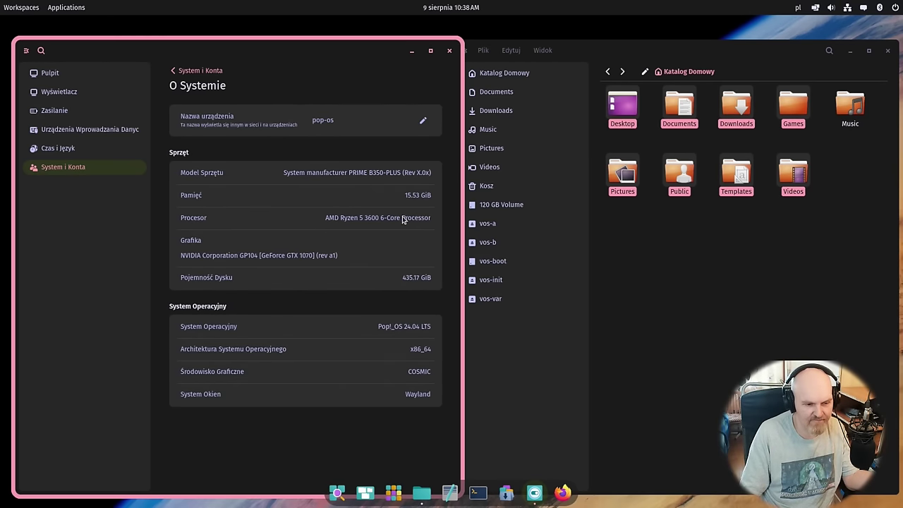
Return to the Pulpit settings overview, collapse the category sidebar, and close Settings
click(65, 74)
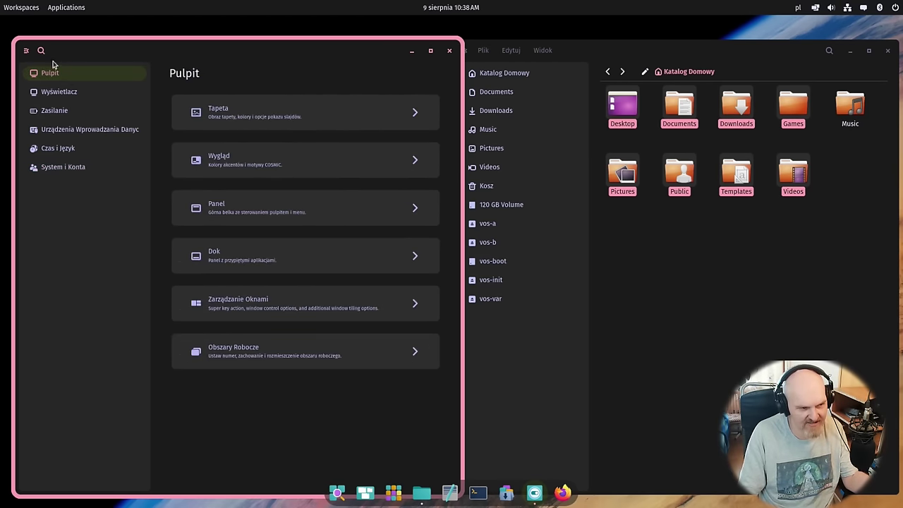
click(29, 53)
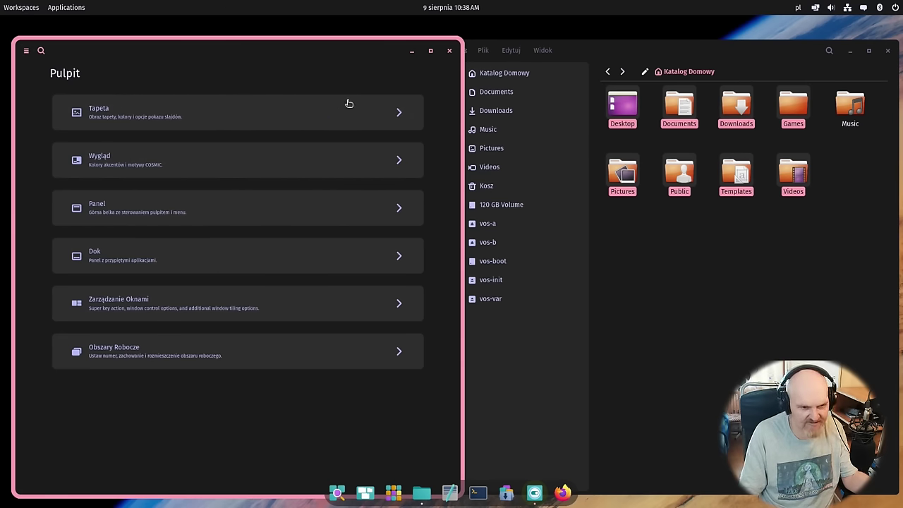
click(450, 50)
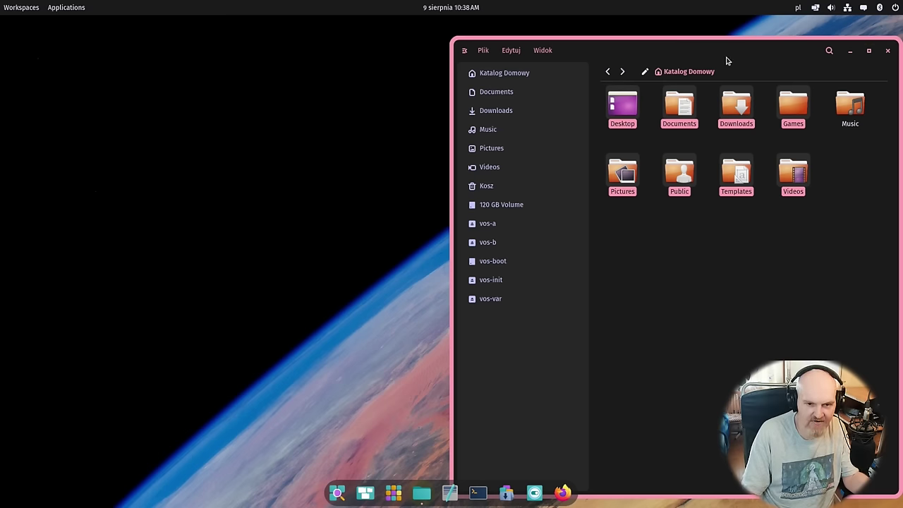
Move the file manager away from the screen's right half, and open the terminal, text editor and Firefox
drag(721, 58, 422, 73)
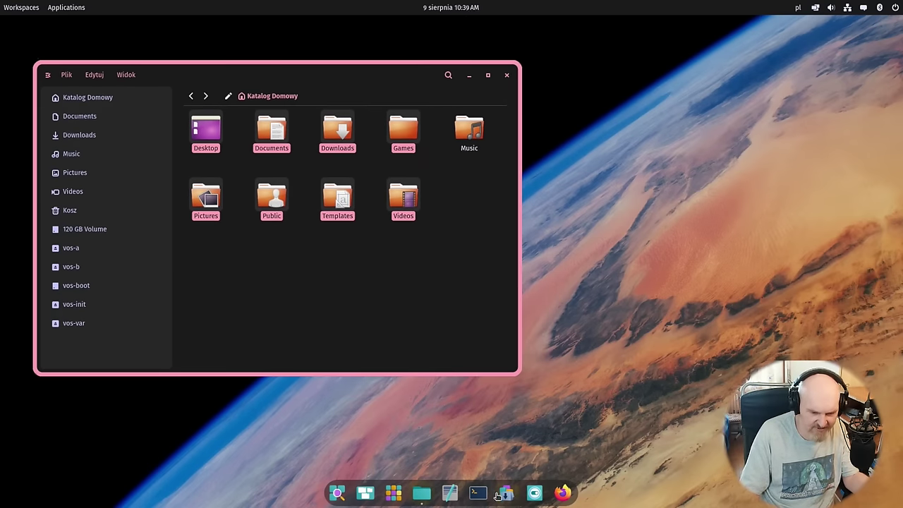
click(475, 497)
click(459, 499)
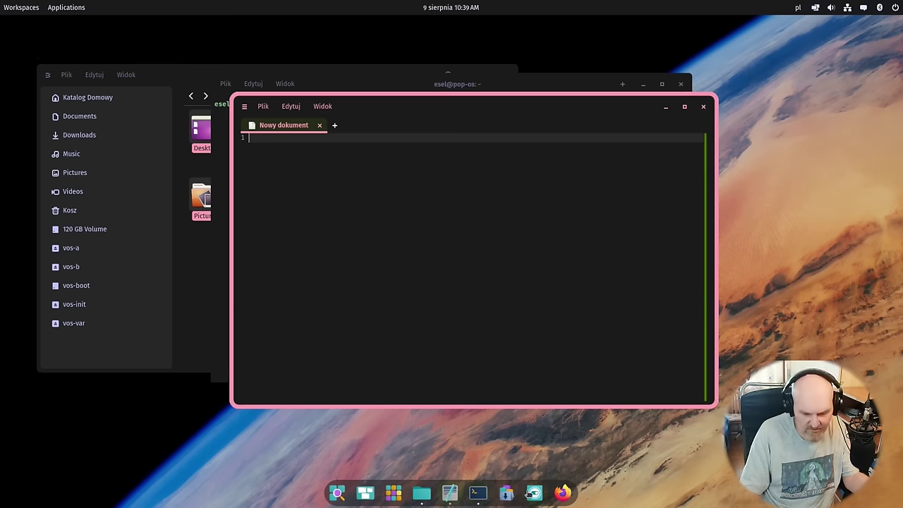
click(563, 493)
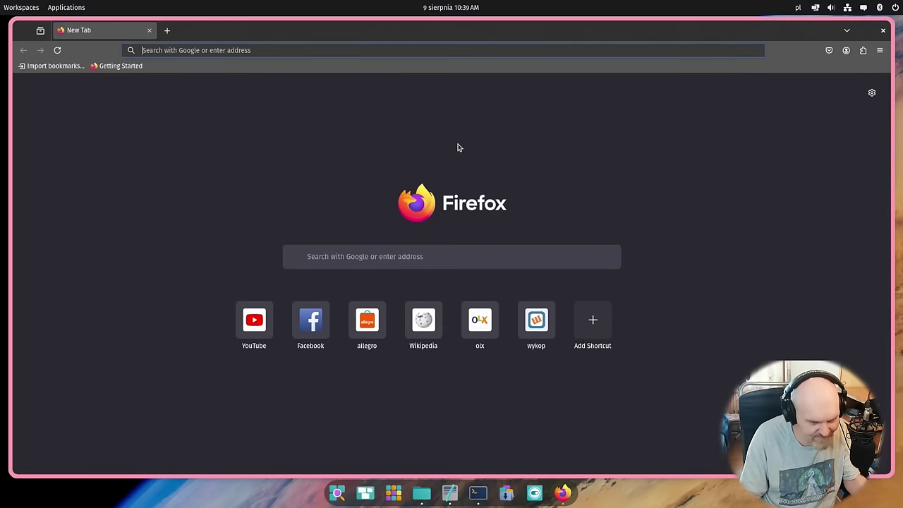
Turn on automatic tiling for the current workspace and focus the text editor window
click(818, 8)
click(817, 8)
click(817, 9)
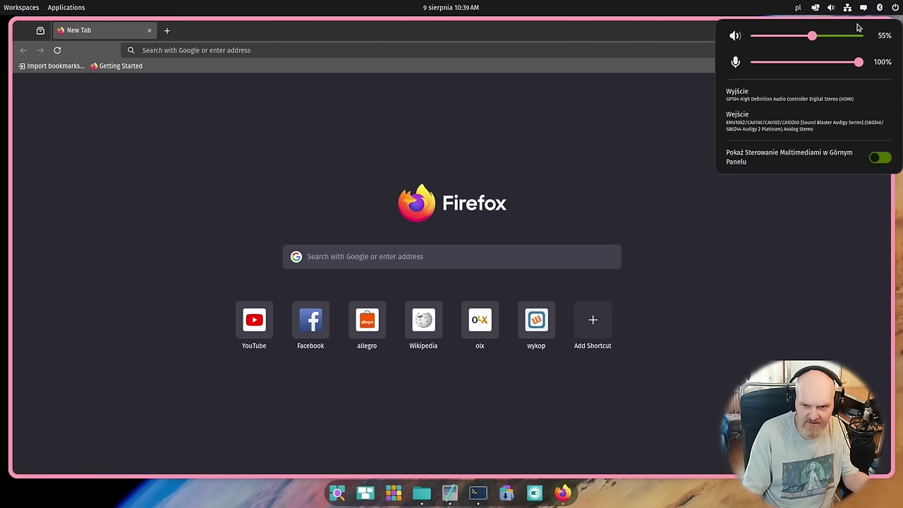
click(815, 8)
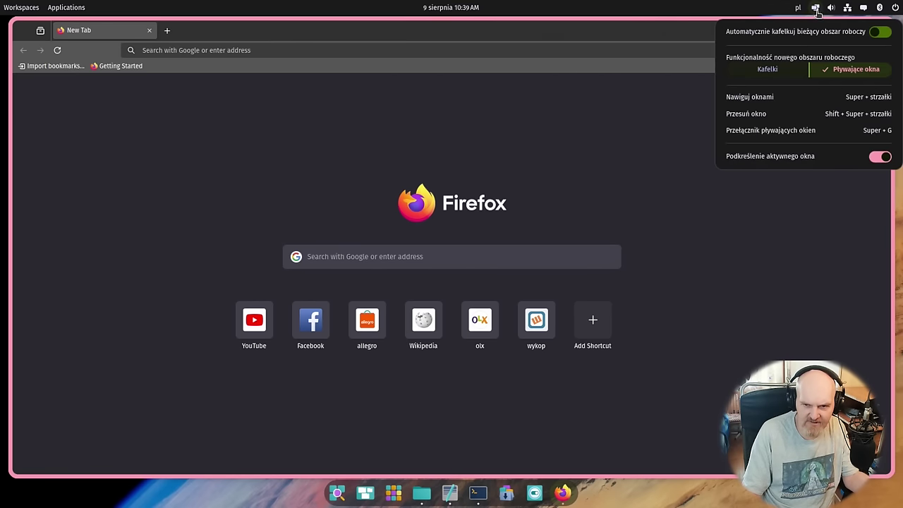
click(881, 32)
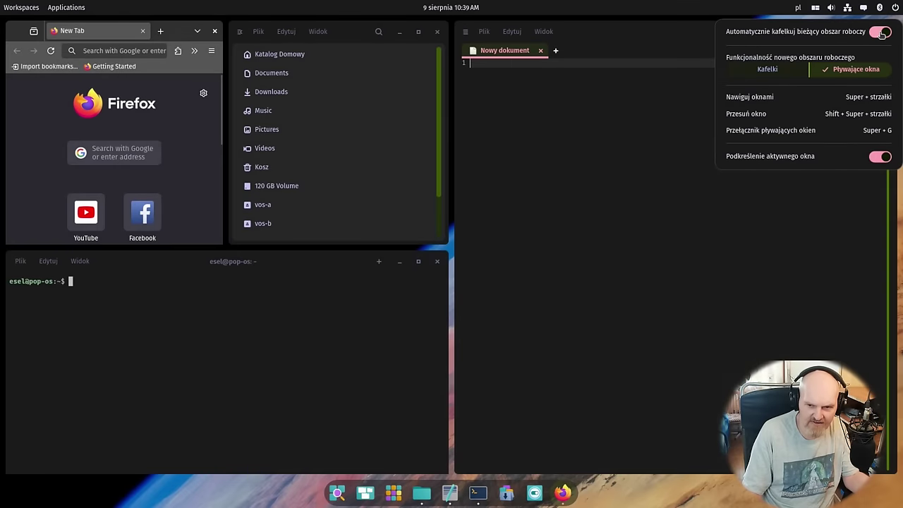
click(646, 129)
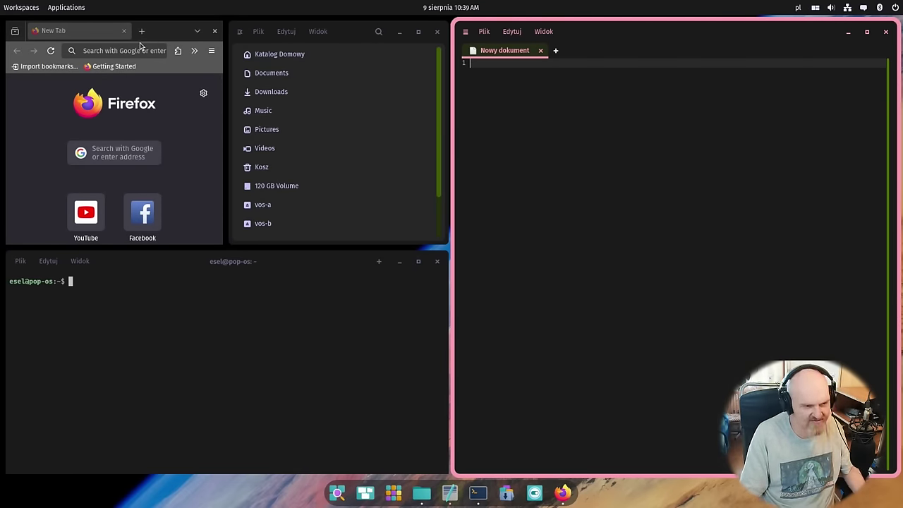
Stack the Firefox, file manager and terminal windows onto the text editor window as tabs
key(super+w)
key(super+w)
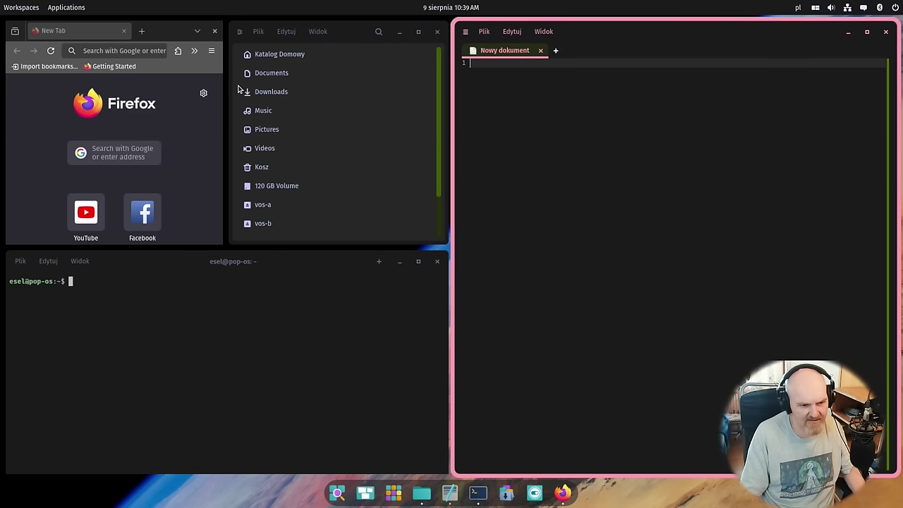
drag(161, 36, 671, 206)
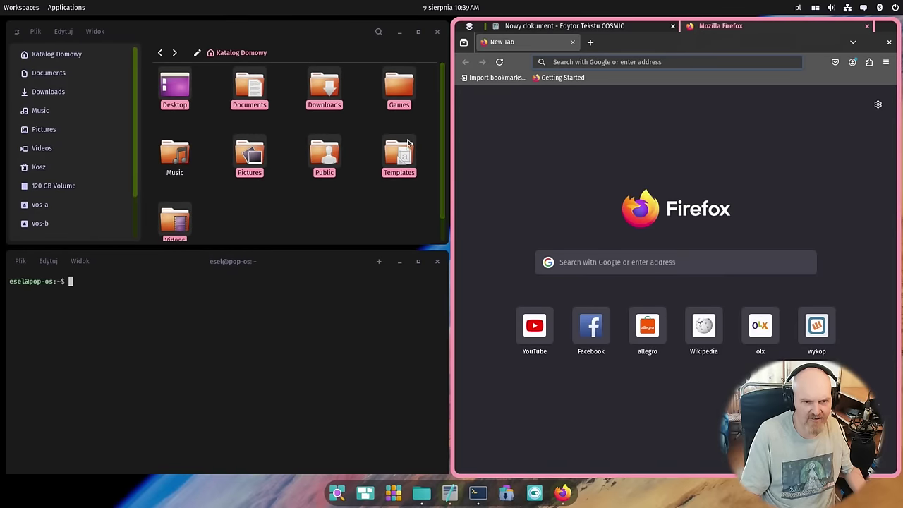
drag(204, 102, 600, 211)
drag(207, 117, 668, 177)
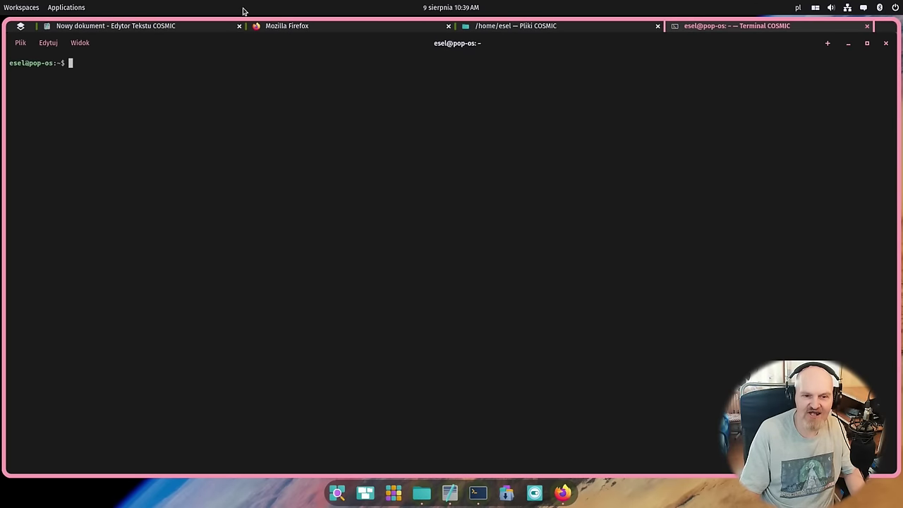
Bring Firefox forward in the window stack and detach it into its own tile above the remaining stack
click(114, 27)
click(327, 28)
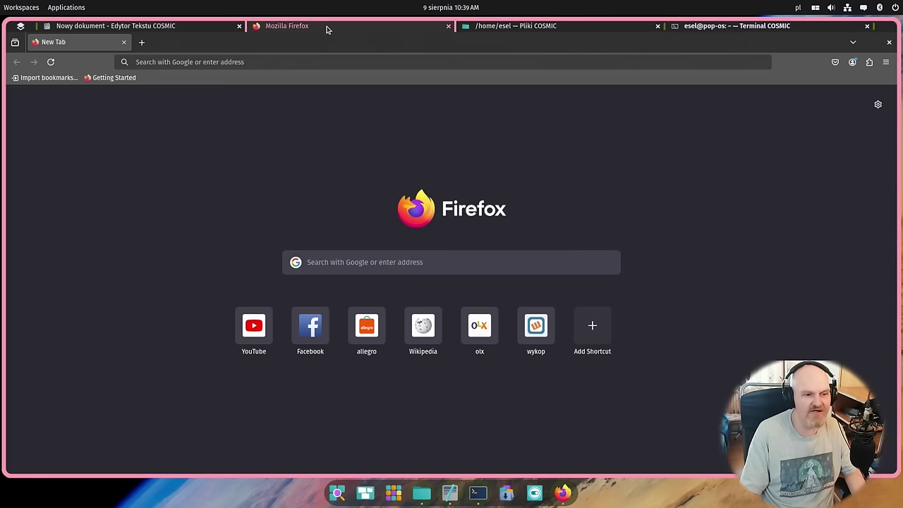
drag(335, 28, 301, 134)
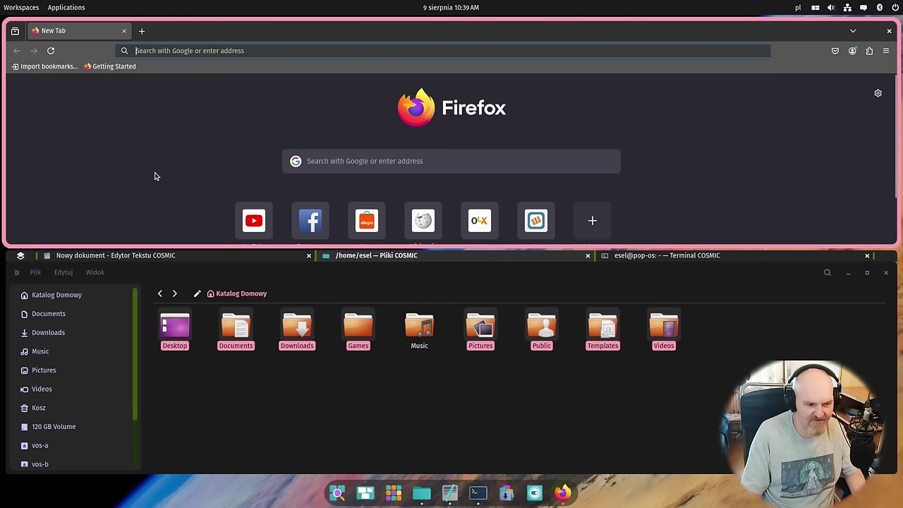
scroll(155, 176, down, 1)
Detach the file manager from the stack into its own tile and move it up into a group with Firefox
click(436, 256)
key(super+shift+Up)
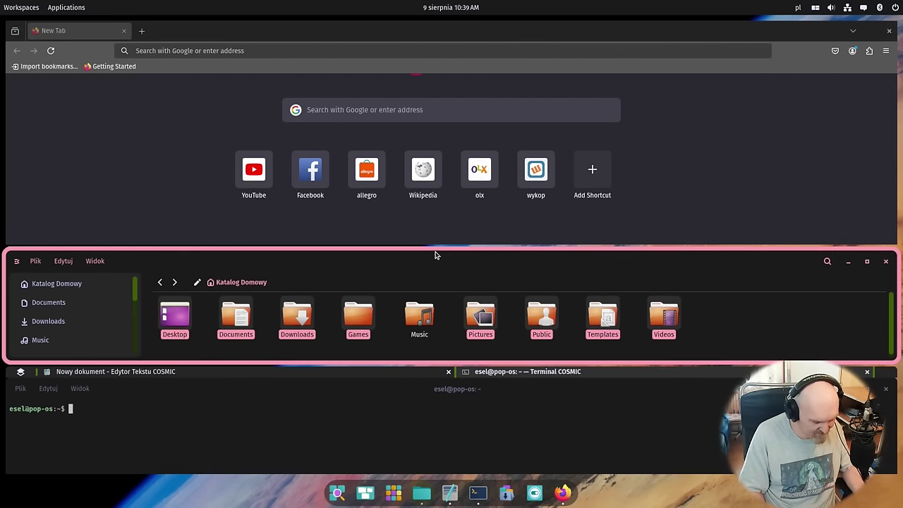
key(super+shift+Up)
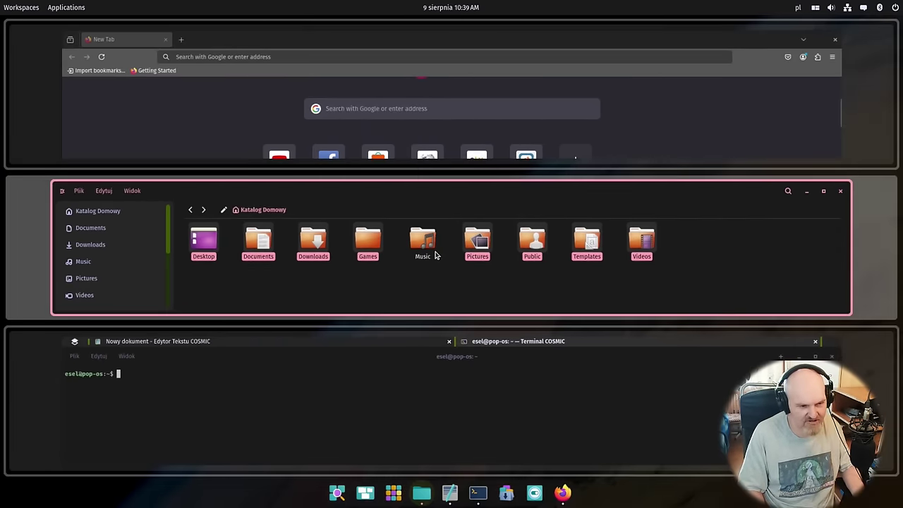
key(super+shift+Up)
Try side-by-side positions for the file manager and Firefox, and set their tile group to one above the other with Firefox on top
key(super+o)
key(super+shift+Left)
key(super+shift+Right)
key(super+shift+Left)
key(super+shift+Right)
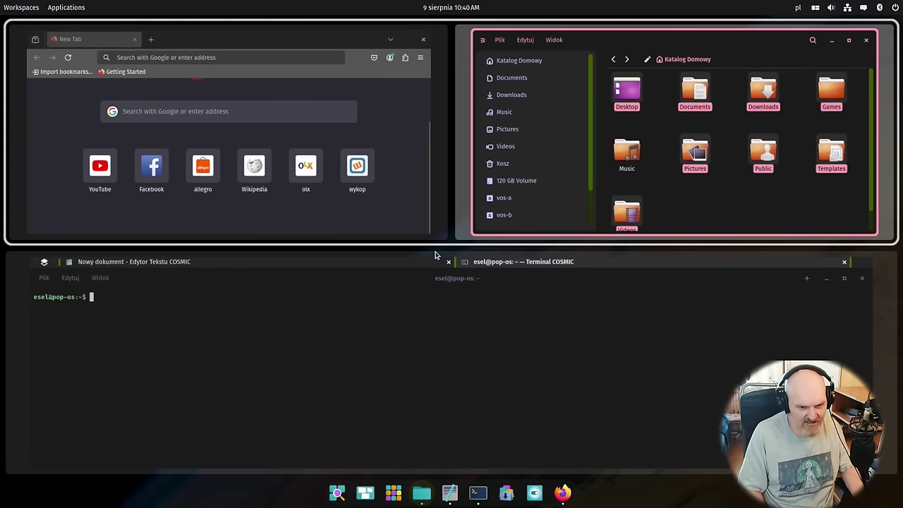
key(super+shift+Left)
key(super+o)
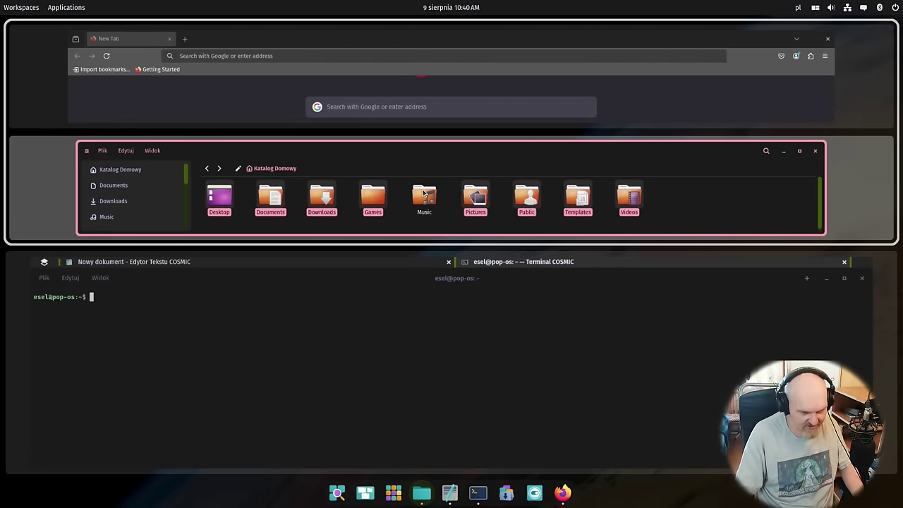
Move the file manager tile to the left of the text editor and terminal stack, and focus the Firefox window
click(411, 327)
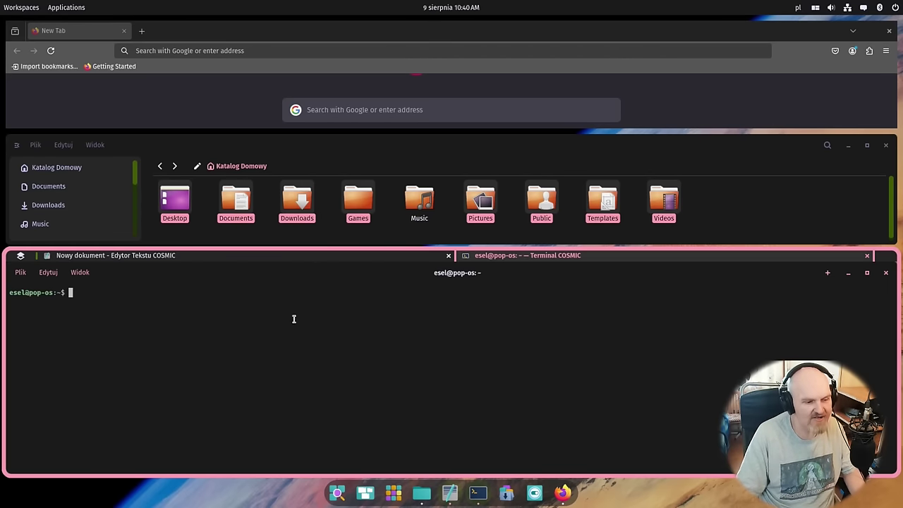
click(230, 150)
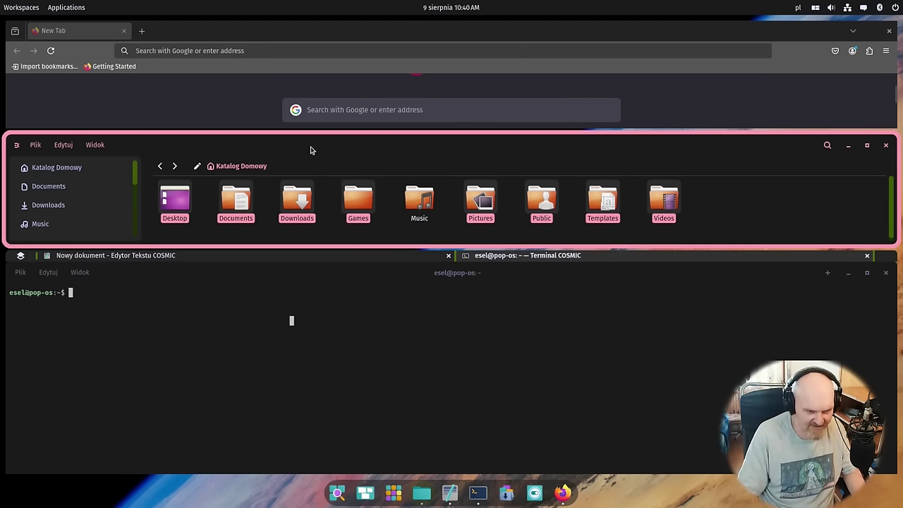
drag(307, 149, 291, 369)
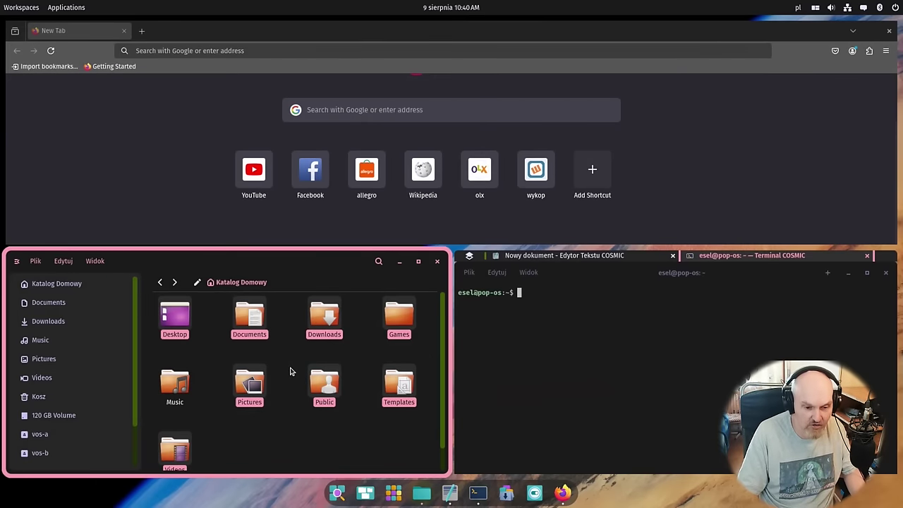
click(199, 163)
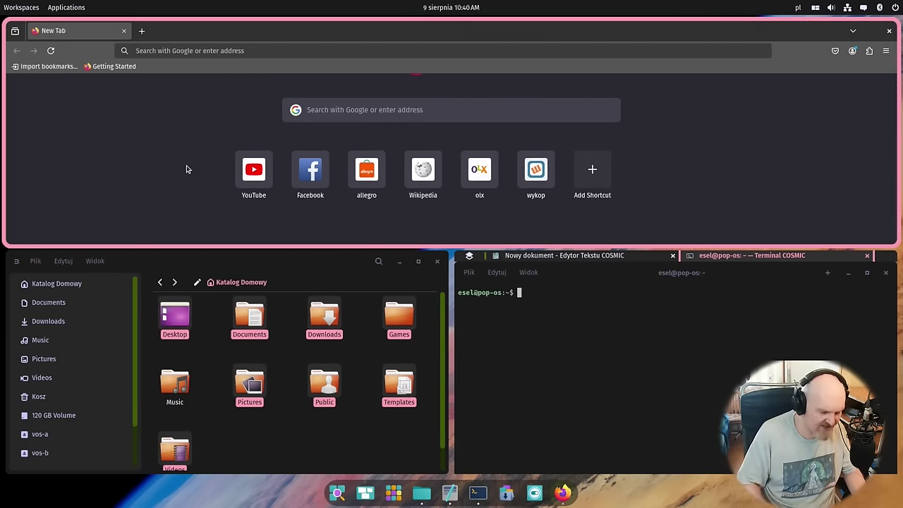